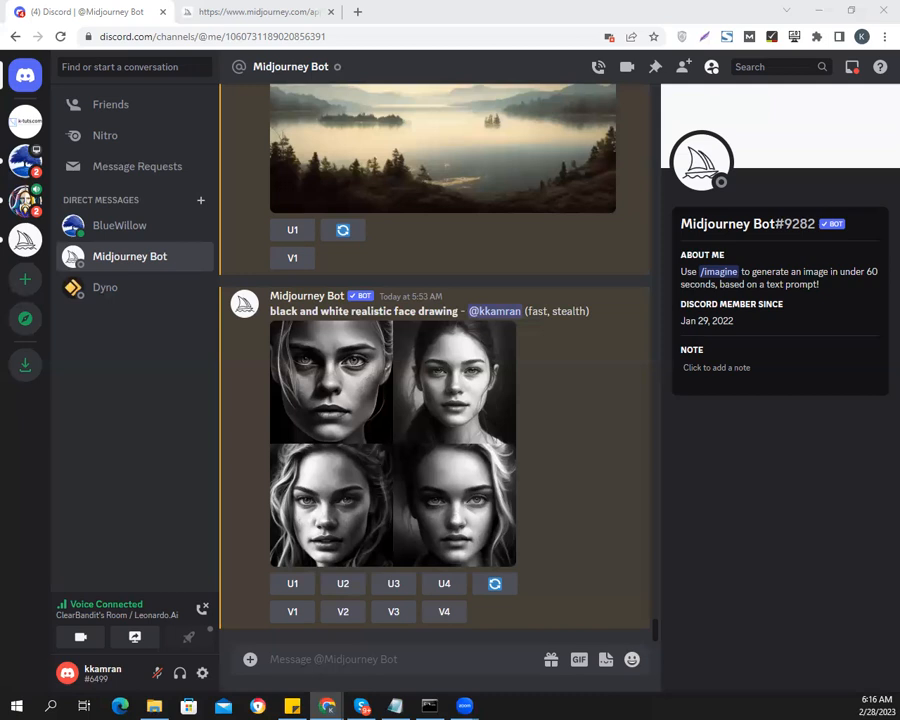
View Midjourney Bot's "black and white realistic face drawing" grid enlarged, close it, and upscale the second image
{"action": "left_click", "coordinate": [396, 653]}
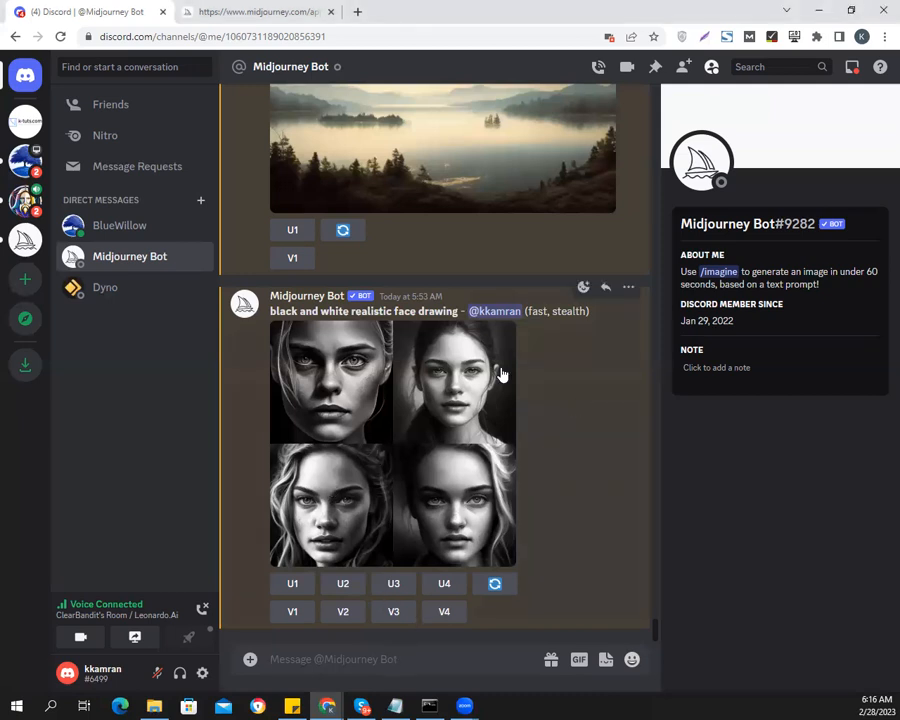
{"action": "left_click_drag", "start_coordinate": [270, 311], "coordinate": [459, 312]}
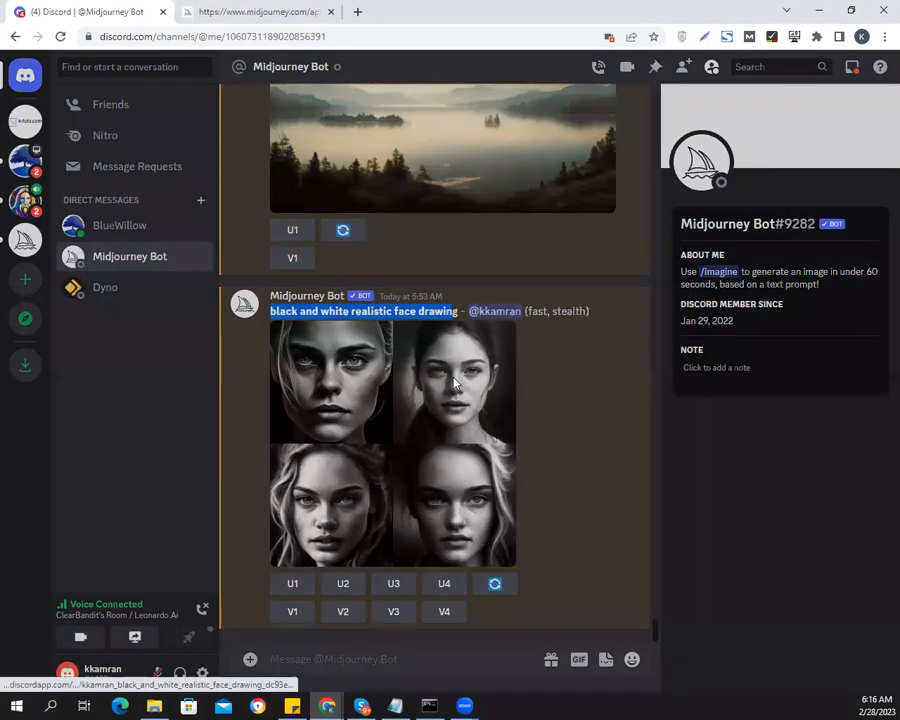
{"action": "left_click", "coordinate": [453, 383]}
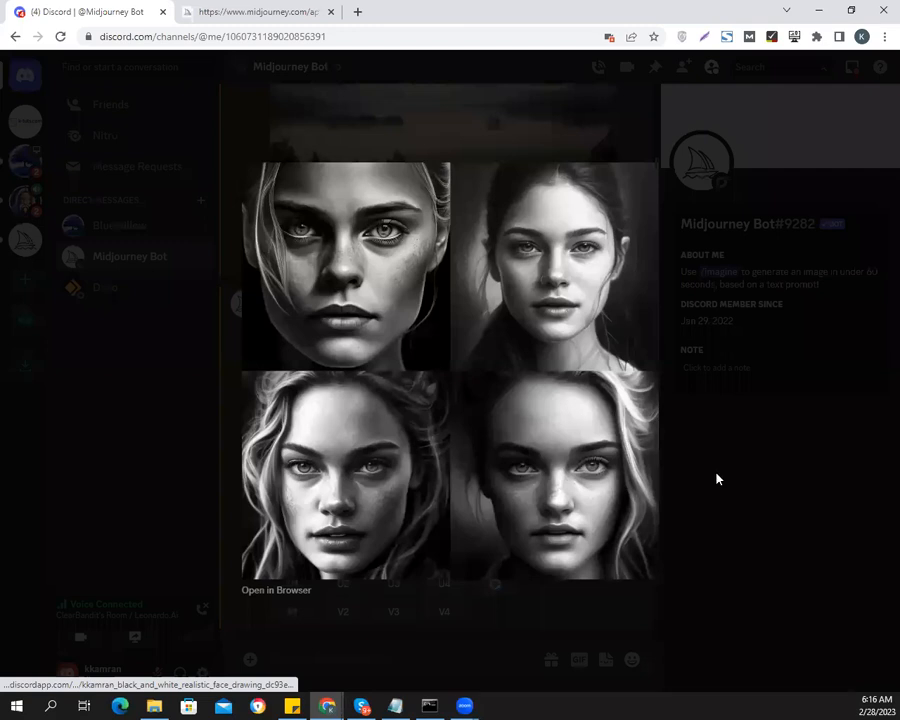
{"action": "left_click", "coordinate": [765, 499]}
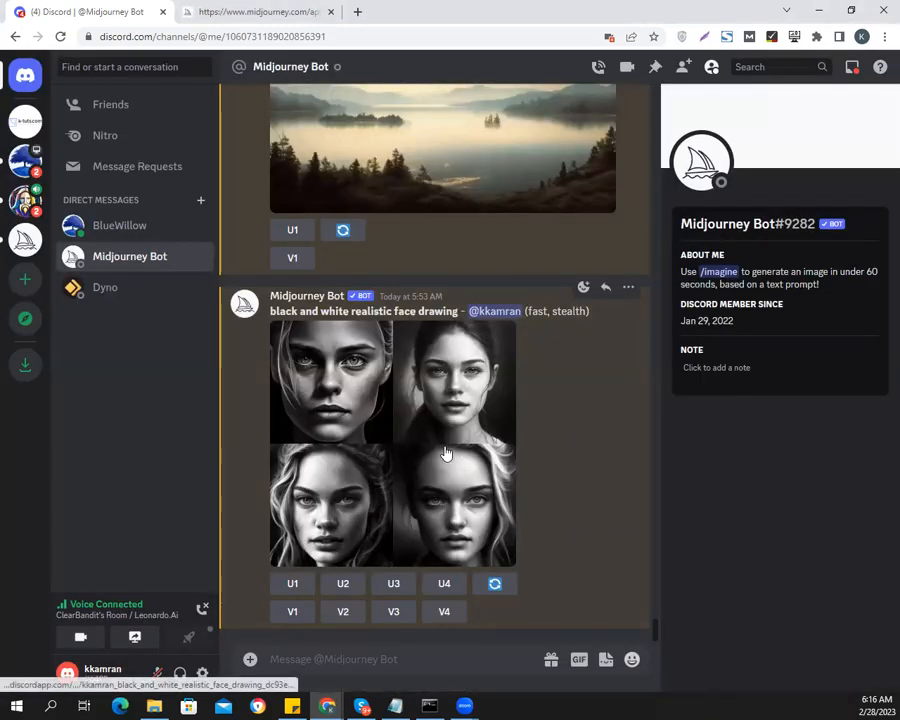
{"action": "left_click", "coordinate": [345, 585]}
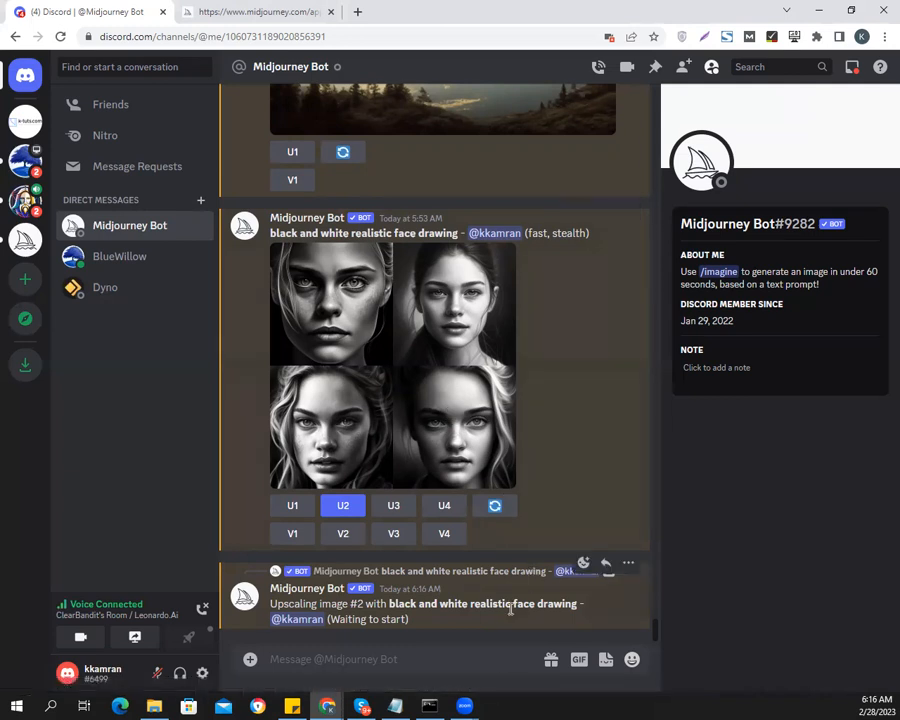
Open the BlueWillow bot's direct messages from its server and upscale the first "black and white realistic face drawing" image
{"action": "left_click", "coordinate": [27, 160]}
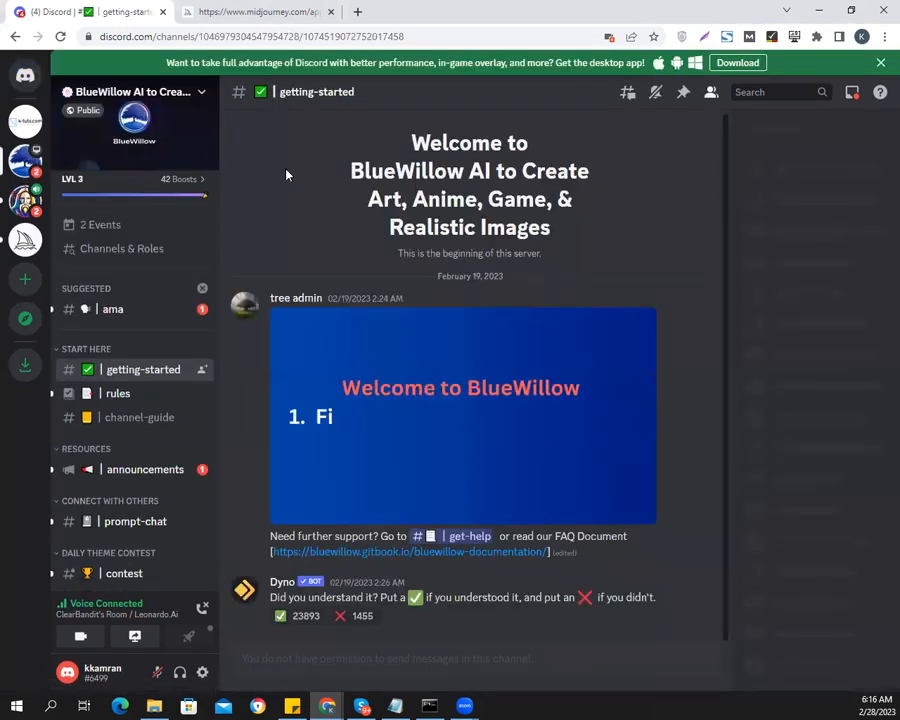
{"action": "left_click", "coordinate": [782, 158]}
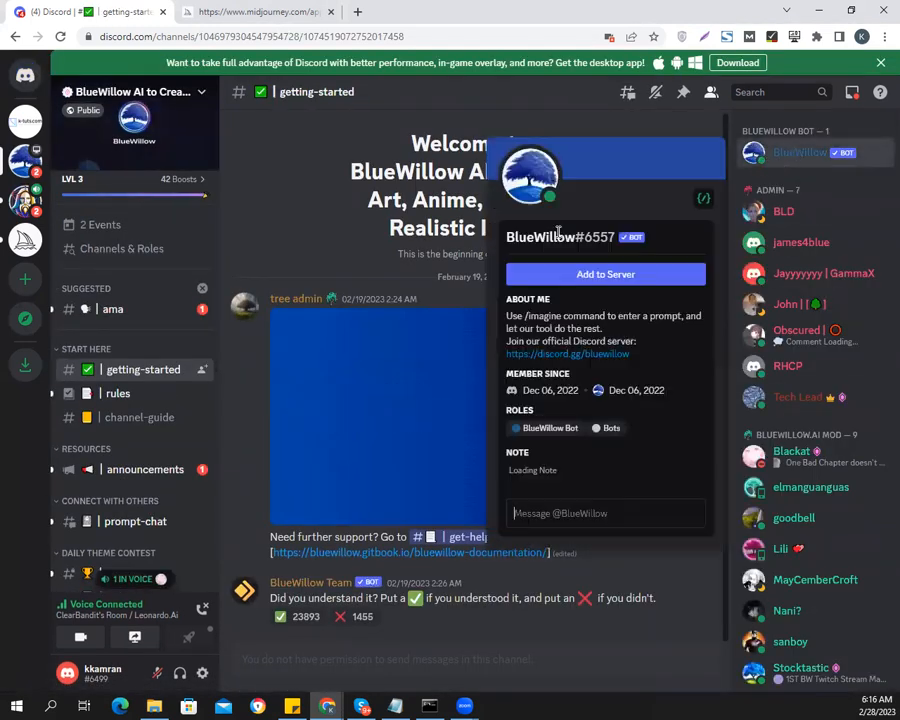
{"action": "right_click", "coordinate": [795, 153]}
{"action": "left_click", "coordinate": [692, 188]}
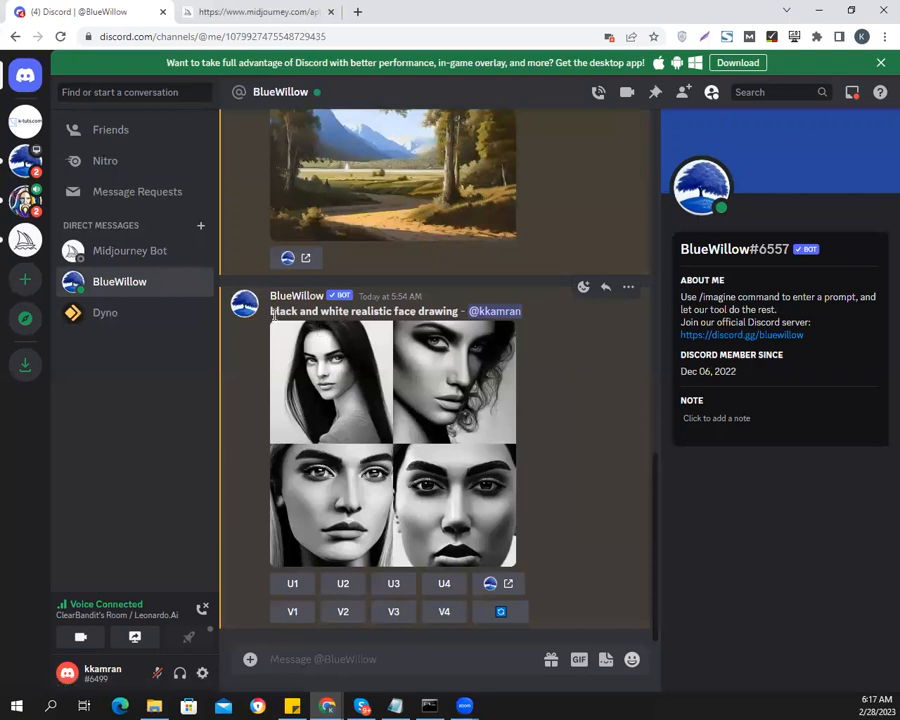
{"action": "left_click_drag", "start_coordinate": [272, 313], "coordinate": [462, 309]}
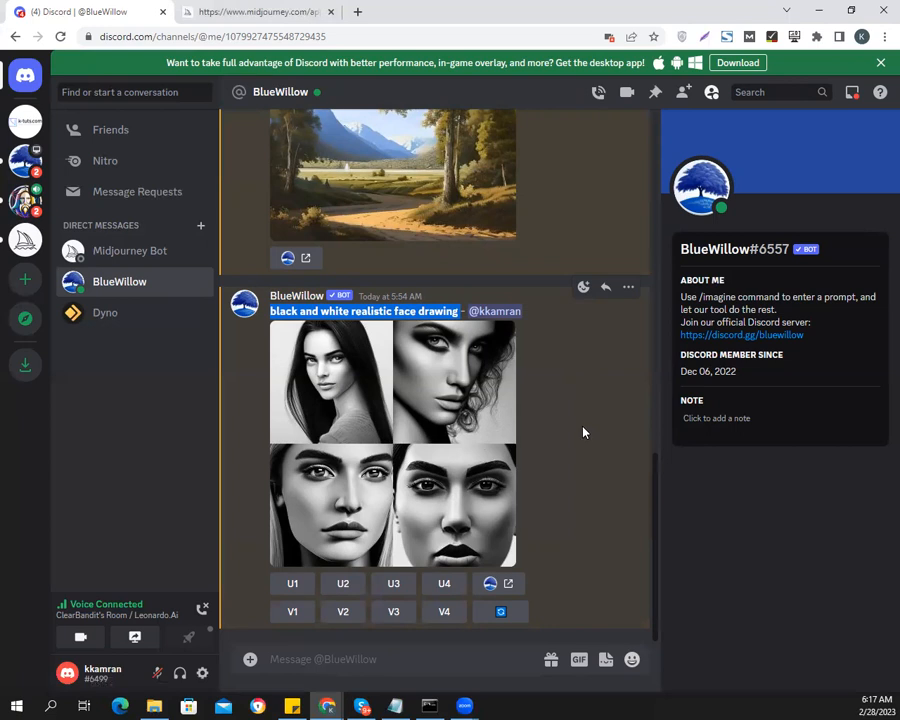
{"action": "left_click", "coordinate": [292, 585]}
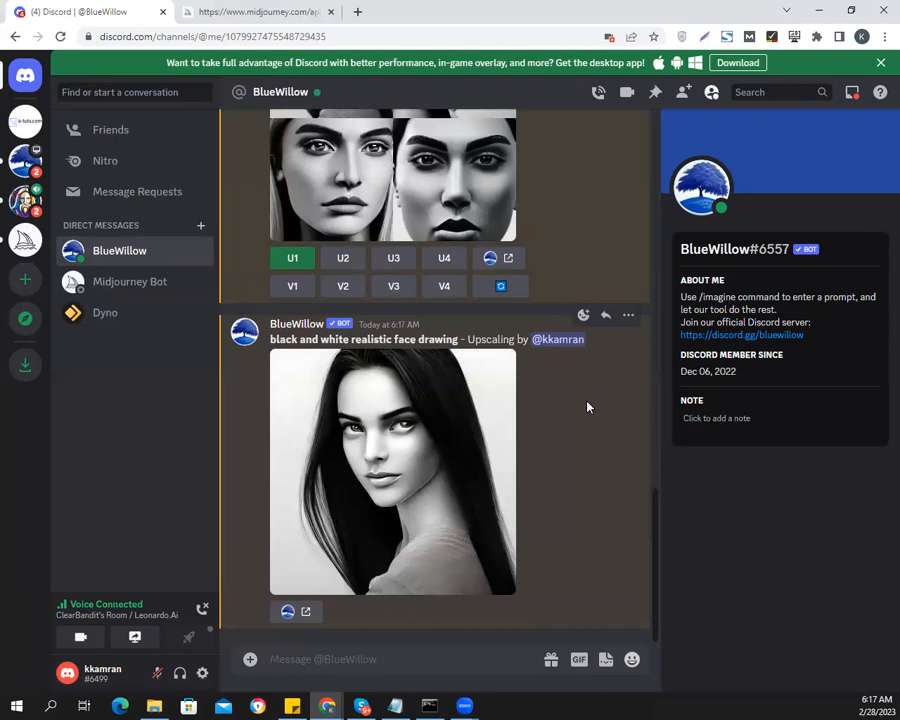
Upscale the second image of BlueWillow's face drawing grid and view the upscaled result enlarged
{"action": "scroll", "coordinate": [588, 407], "scroll_direction": "up", "scroll_amount": 2}
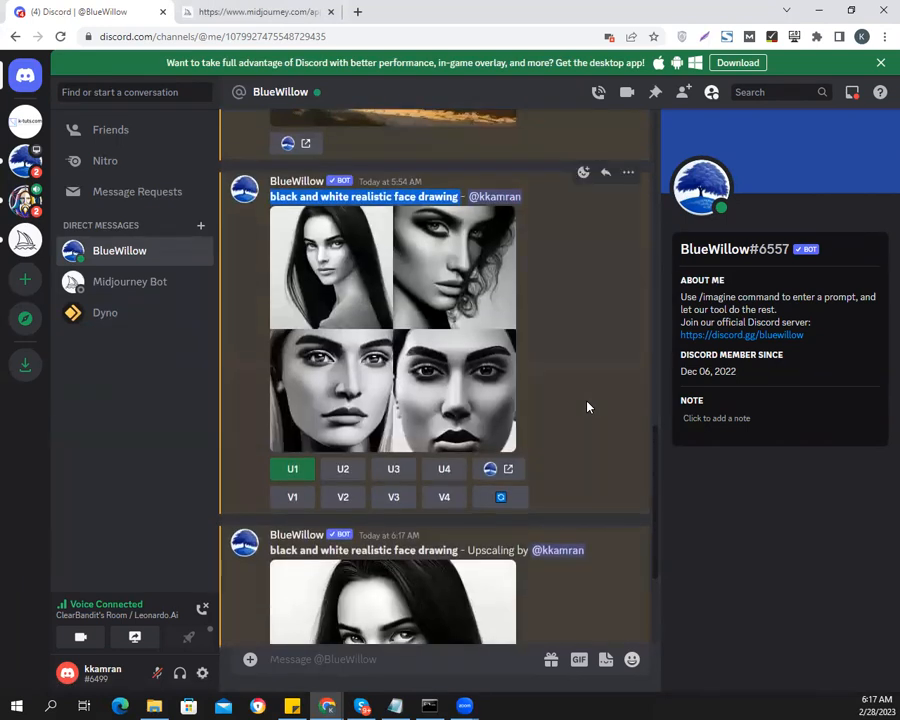
{"action": "scroll", "coordinate": [588, 407], "scroll_direction": "down", "scroll_amount": 1}
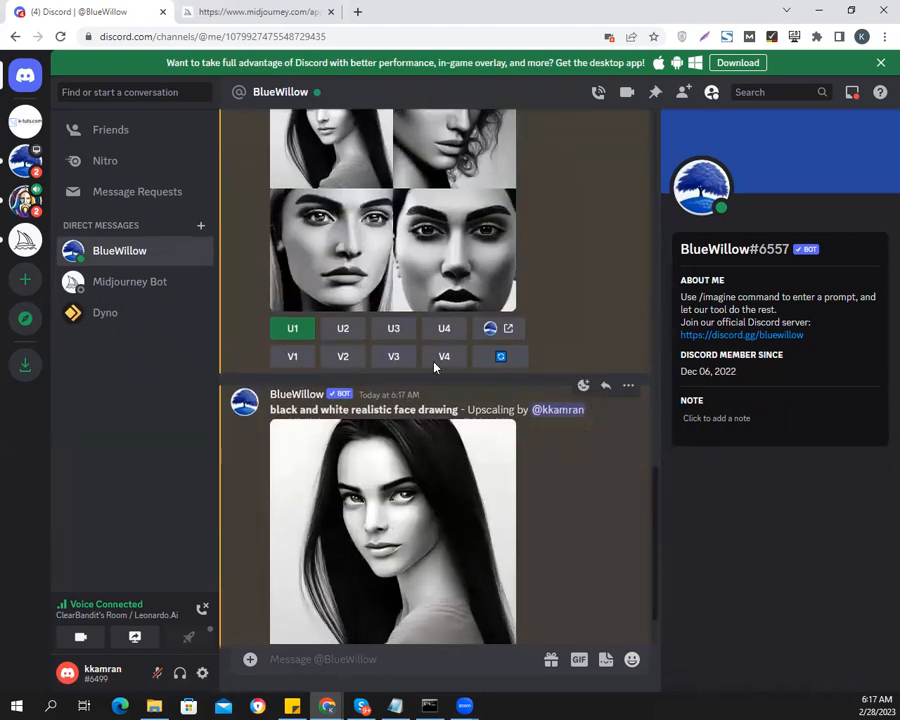
{"action": "scroll", "coordinate": [562, 342], "scroll_direction": "up", "scroll_amount": 2}
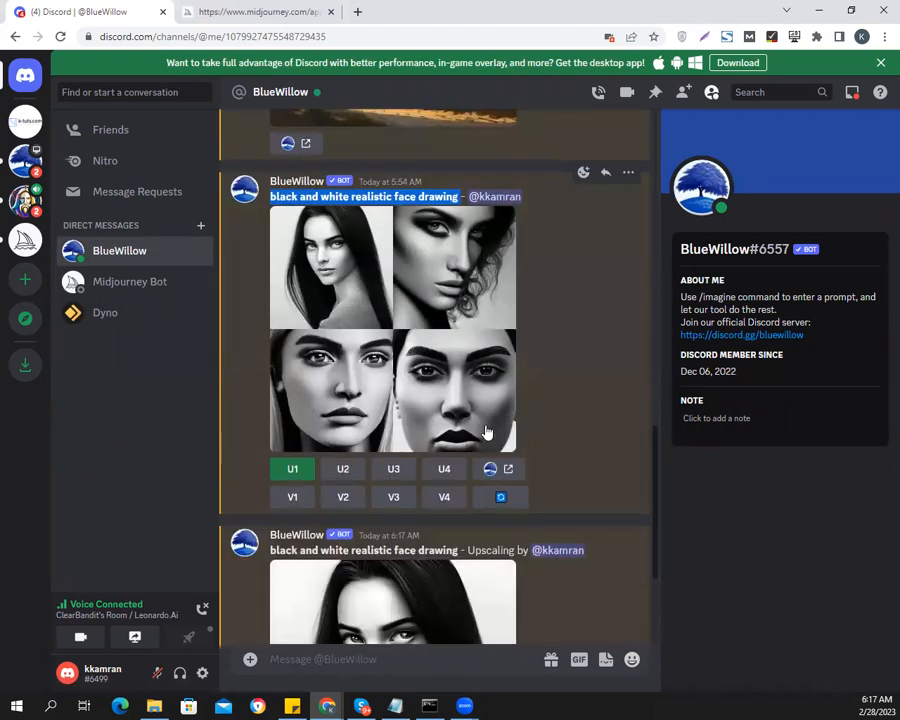
{"action": "left_click", "coordinate": [350, 469]}
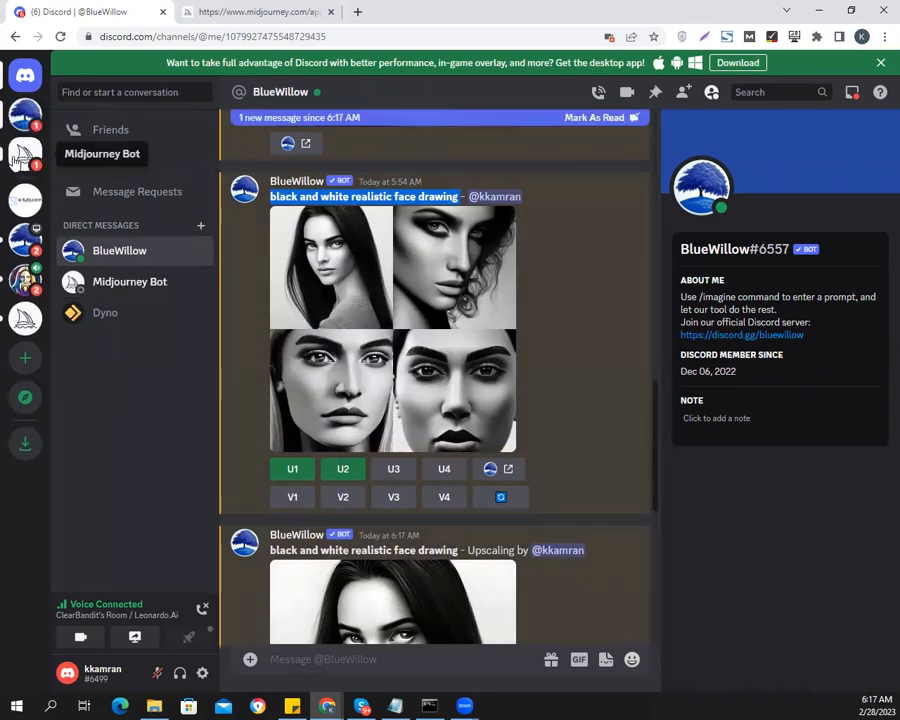
{"action": "scroll", "coordinate": [557, 381], "scroll_direction": "down", "scroll_amount": 5}
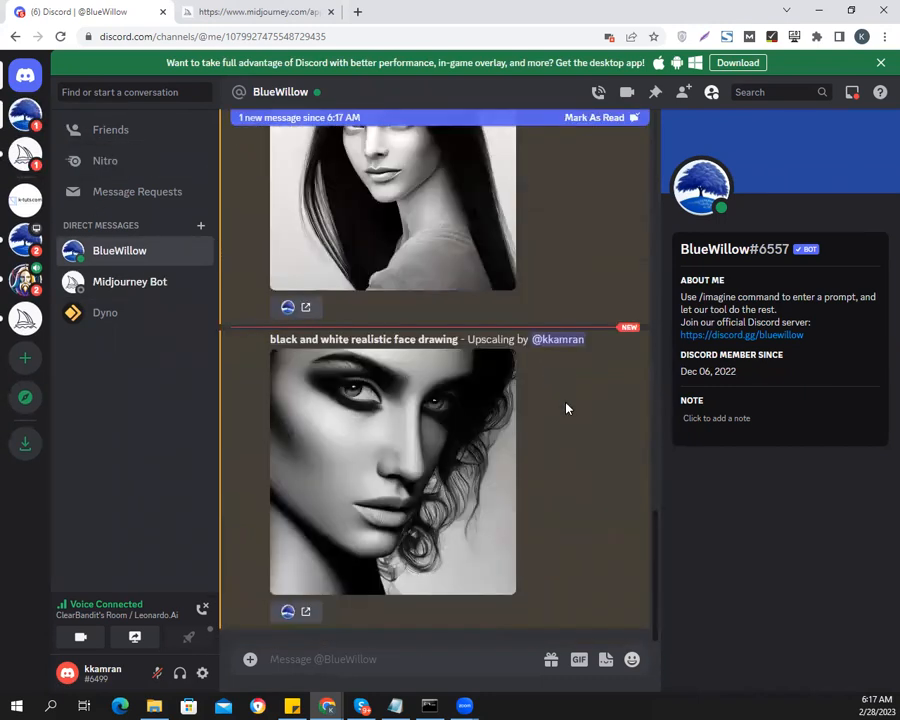
{"action": "left_click", "coordinate": [417, 460]}
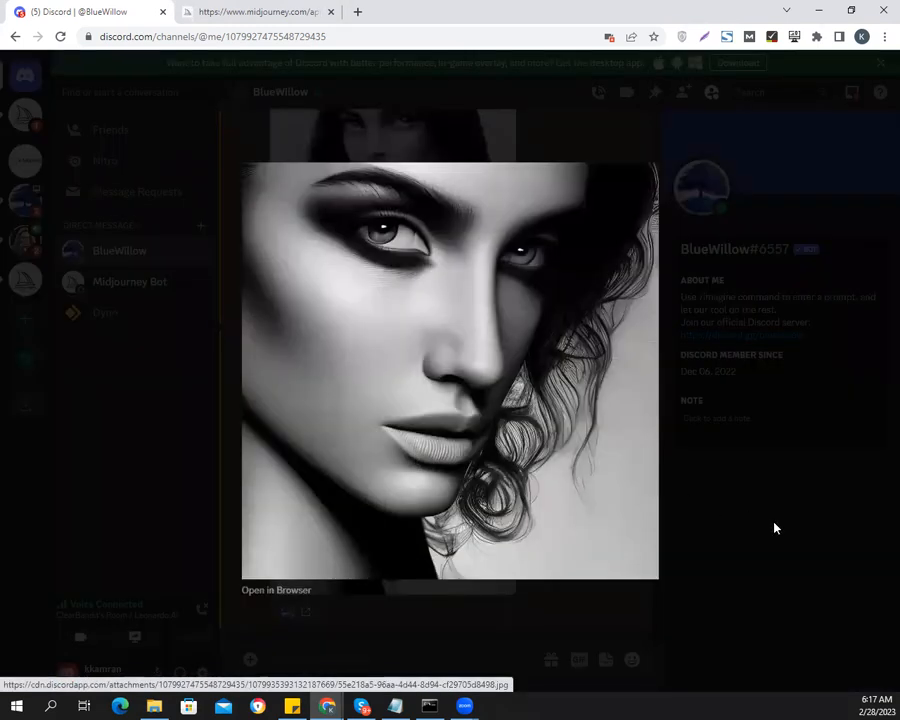
{"action": "left_click", "coordinate": [771, 527]}
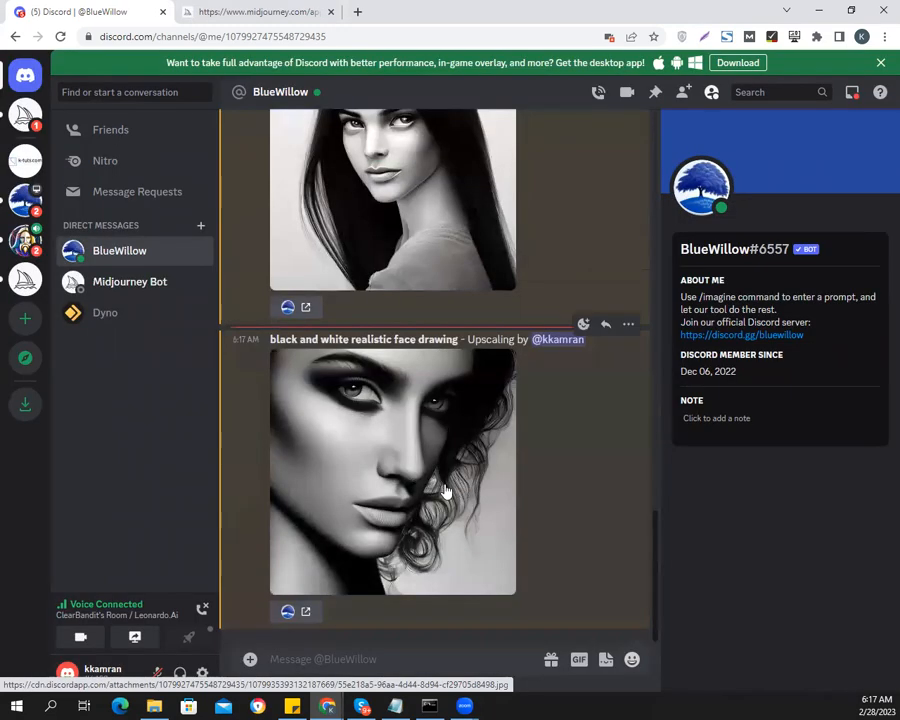
Open the Midjourney Bot conversation and compare the upscaled portrait with its original four-image grid
{"action": "left_click", "coordinate": [22, 115]}
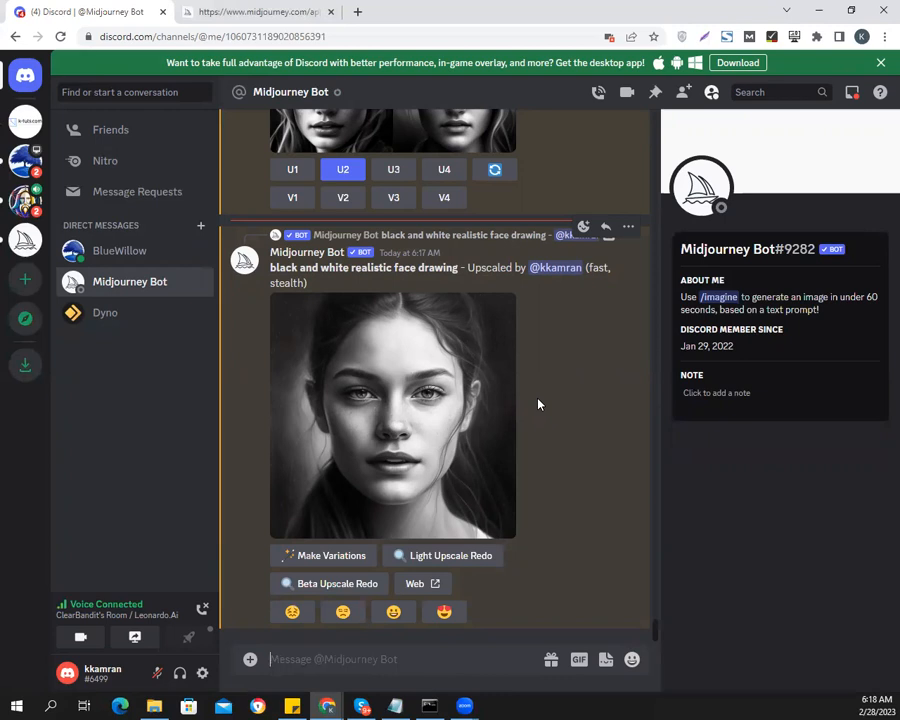
{"action": "scroll", "coordinate": [538, 404], "scroll_direction": "up", "scroll_amount": 3}
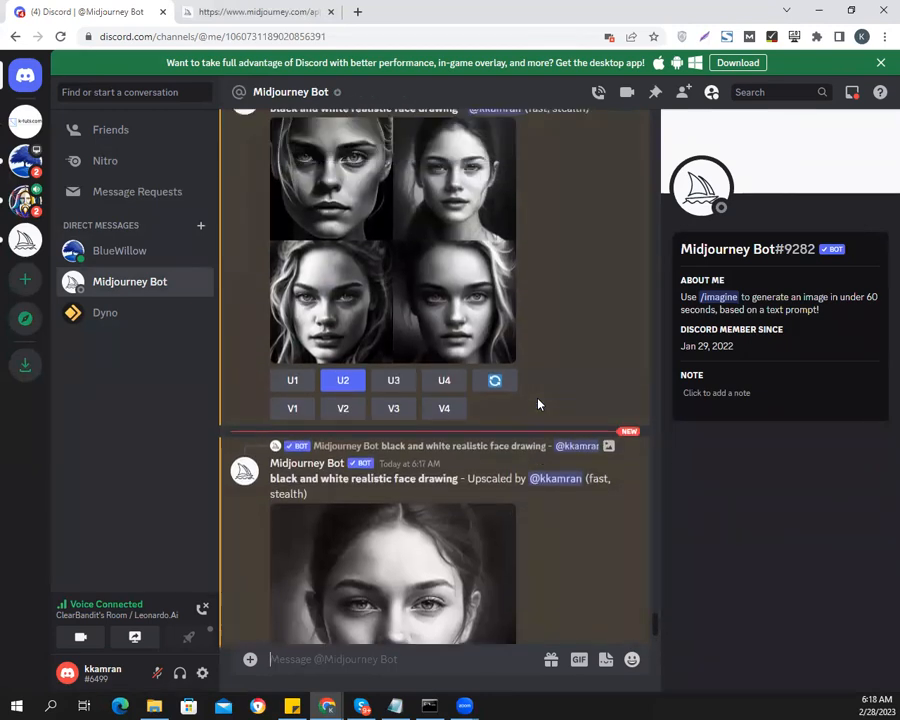
{"action": "scroll", "coordinate": [538, 404], "scroll_direction": "down", "scroll_amount": 3}
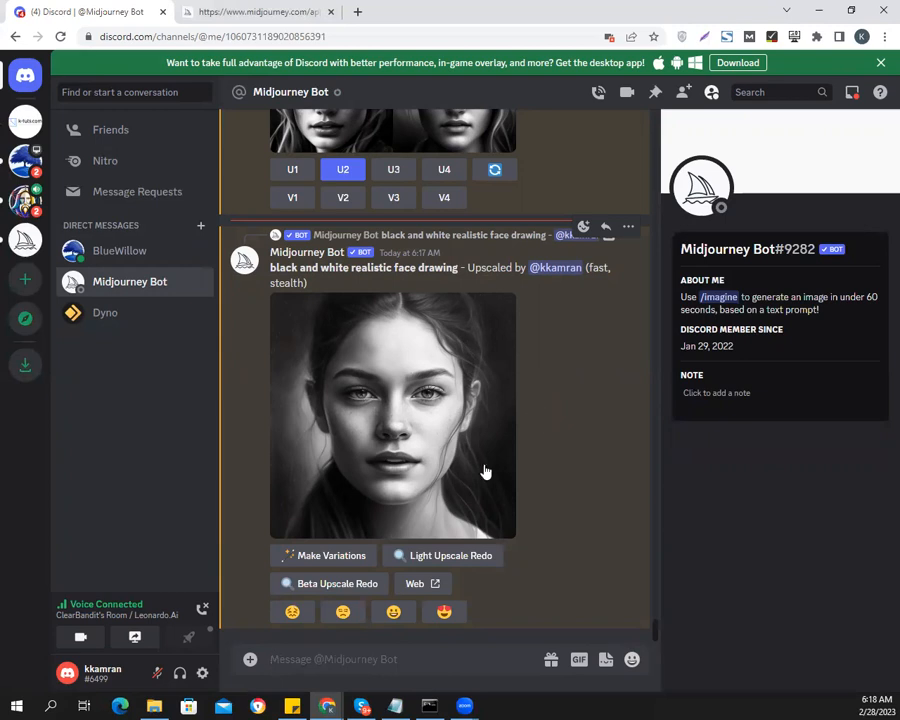
Request a Light Upscale Redo of Midjourney's upscaled portrait, repeating the request until a new job starts
{"action": "left_click", "coordinate": [452, 558]}
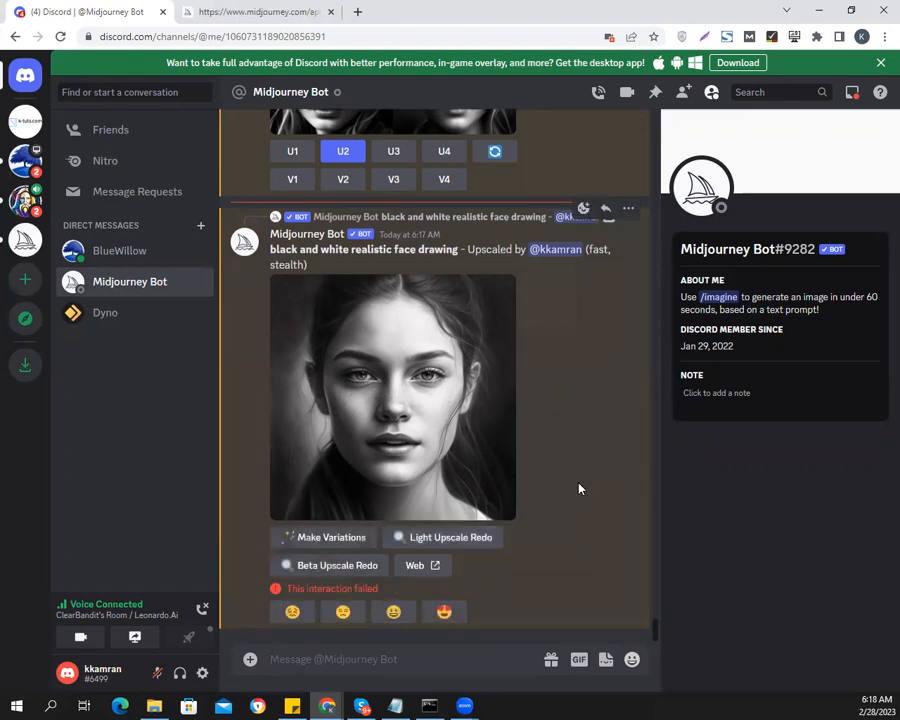
{"action": "left_click", "coordinate": [420, 537]}
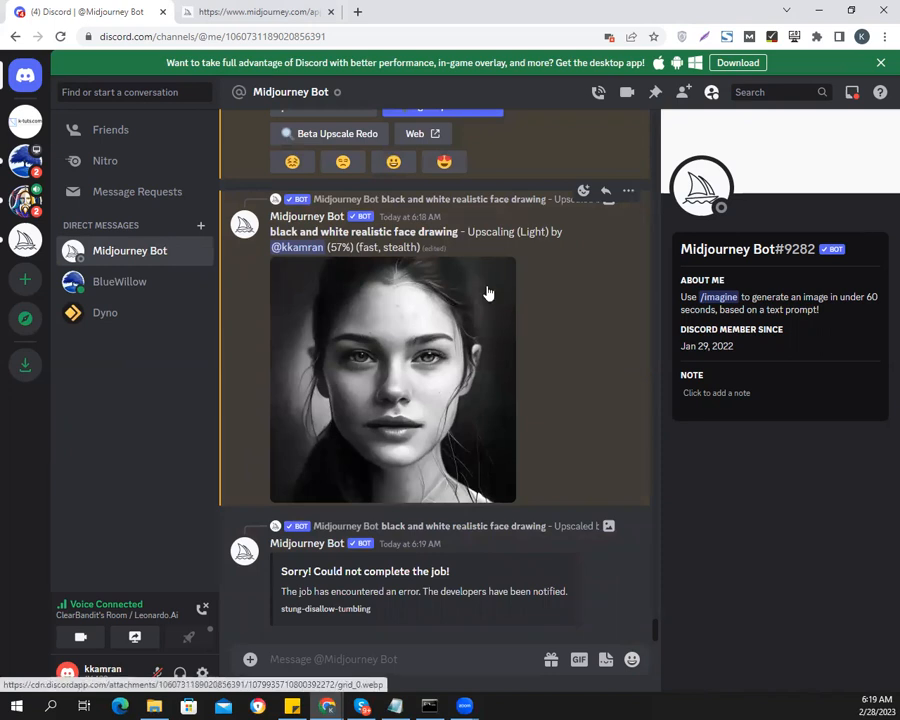
{"action": "scroll", "coordinate": [544, 313], "scroll_direction": "up", "scroll_amount": 2}
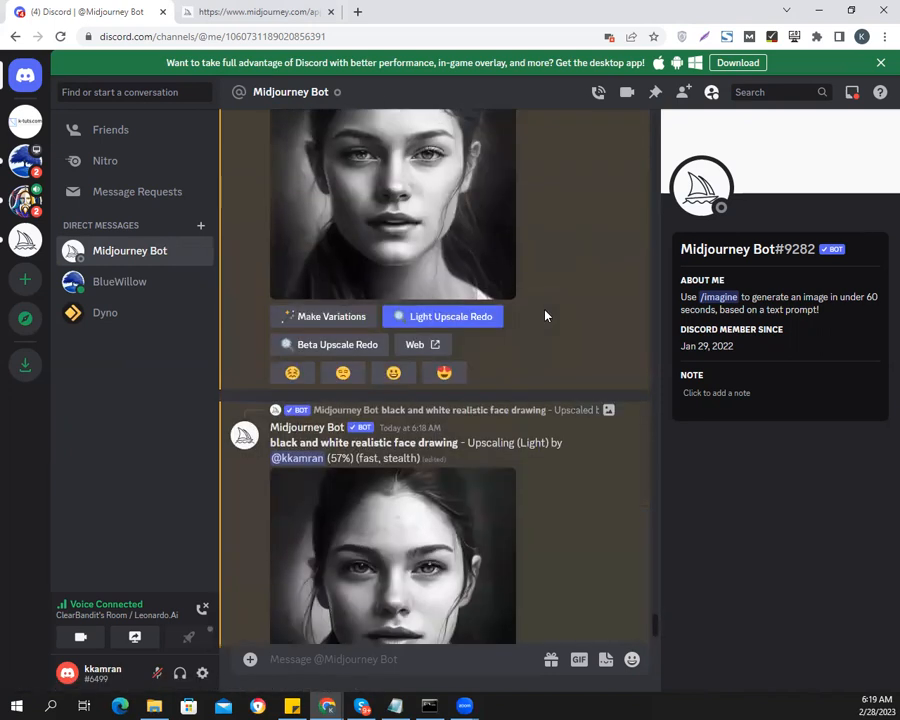
{"action": "left_click", "coordinate": [396, 317]}
{"action": "scroll", "coordinate": [578, 436], "scroll_direction": "down", "scroll_amount": 3}
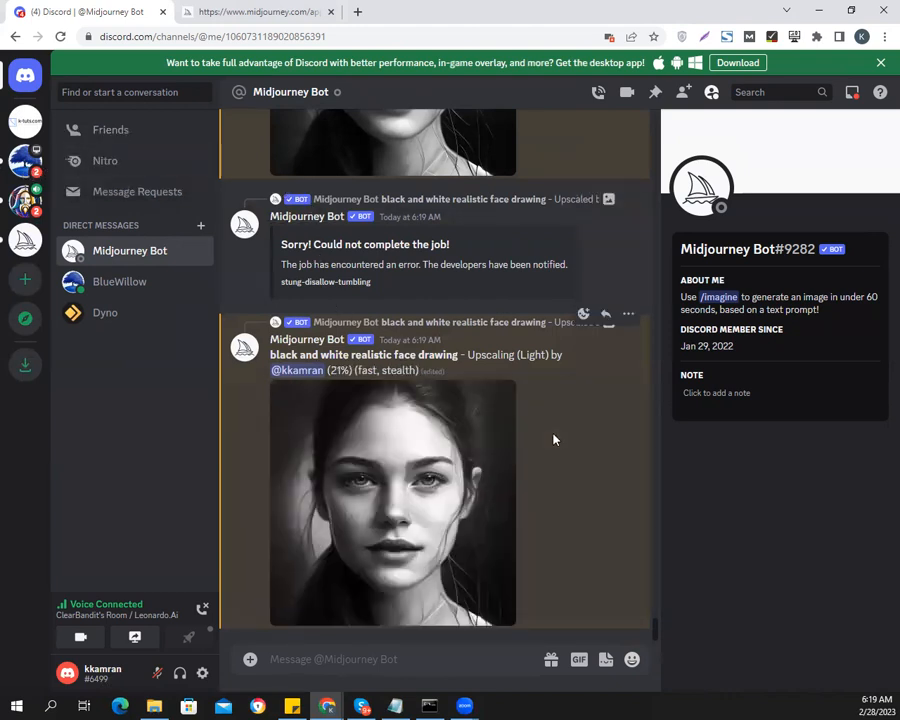
Return to the BlueWillow bot's direct messages and examine its face drawing grid enlarged, along with the upscaled images
{"action": "left_click", "coordinate": [22, 163]}
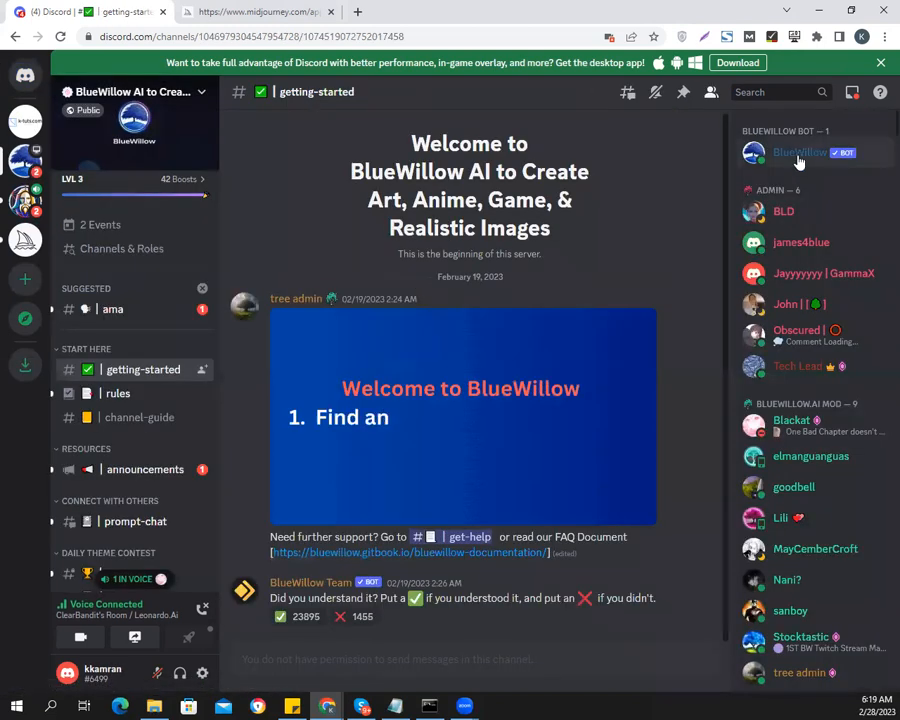
{"action": "right_click", "coordinate": [798, 162]}
{"action": "left_click", "coordinate": [755, 199]}
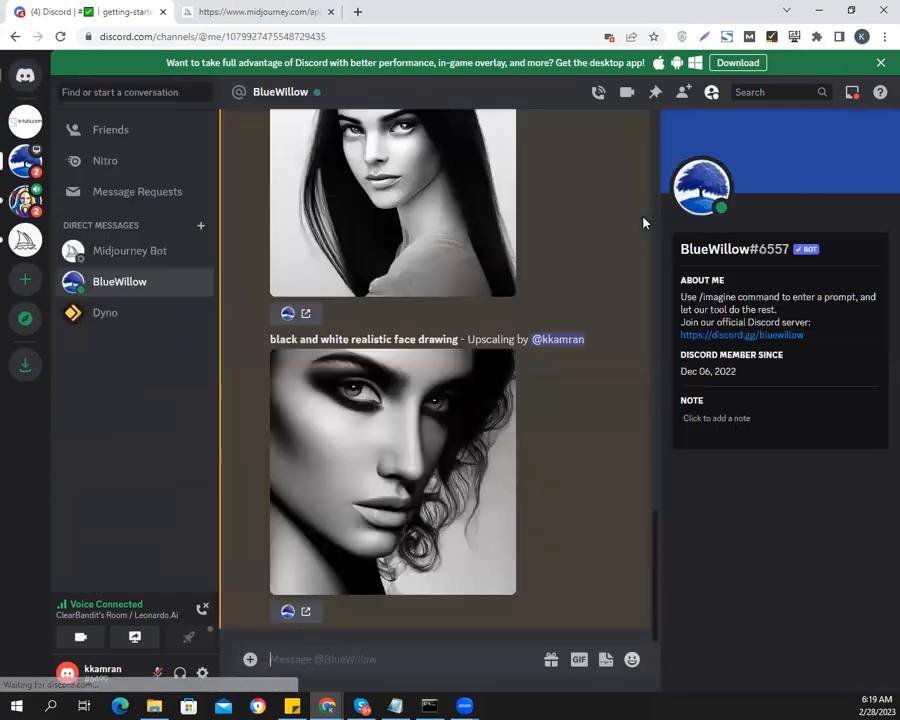
{"action": "scroll", "coordinate": [540, 272], "scroll_direction": "up", "scroll_amount": 4}
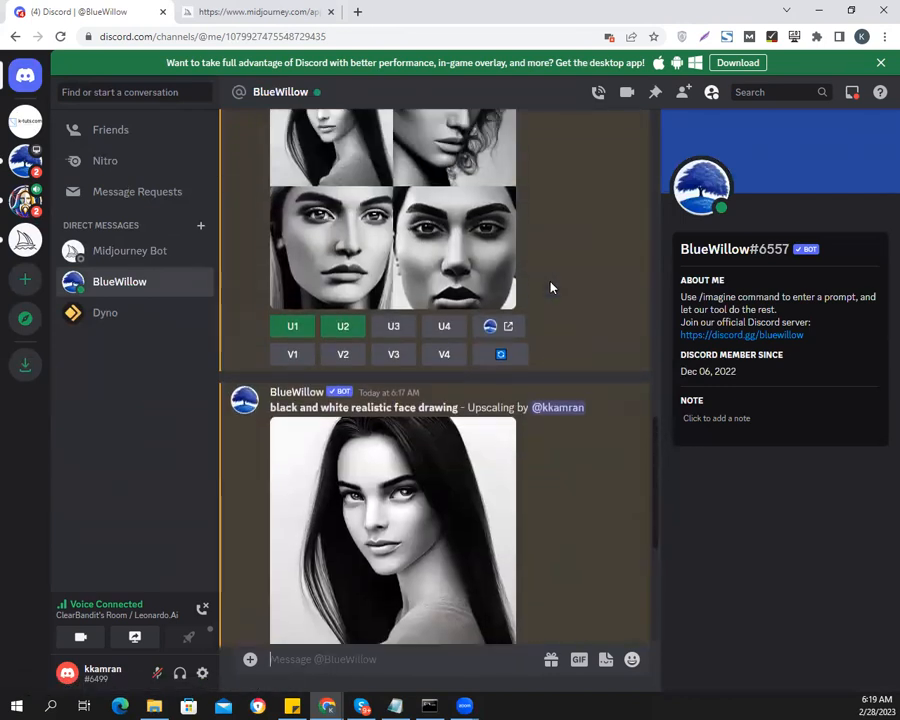
{"action": "scroll", "coordinate": [550, 288], "scroll_direction": "up", "scroll_amount": 1}
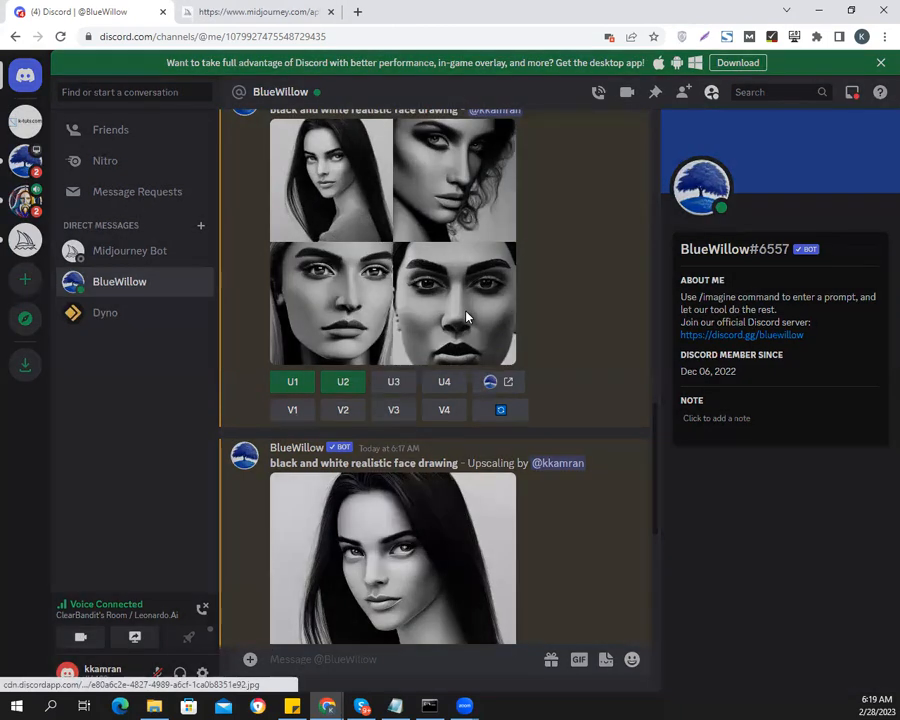
{"action": "left_click", "coordinate": [466, 319]}
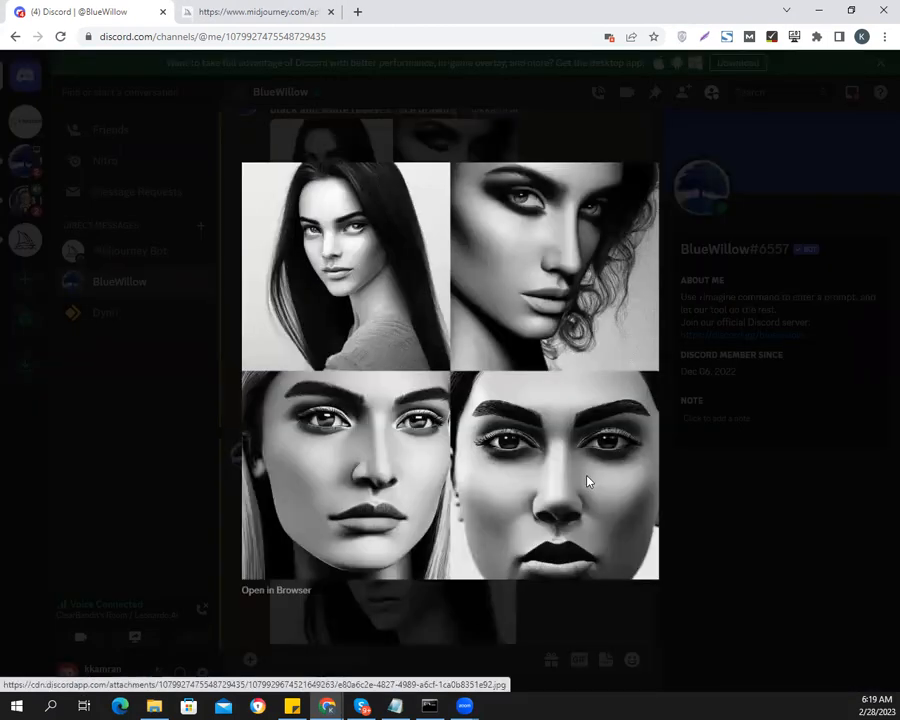
{"action": "left_click", "coordinate": [766, 603]}
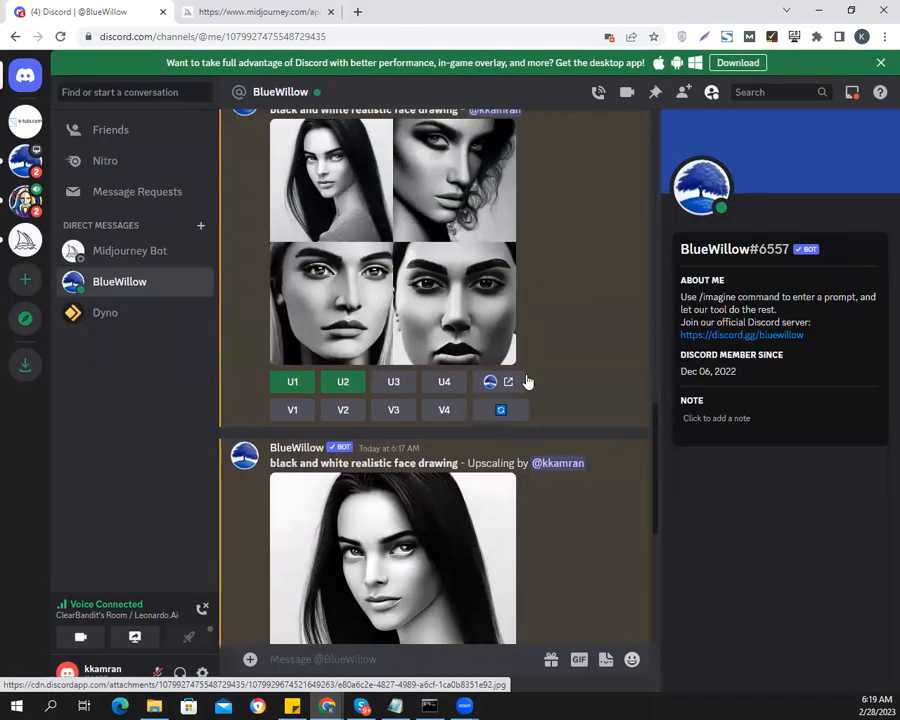
{"action": "scroll", "coordinate": [535, 352], "scroll_direction": "down", "scroll_amount": 4}
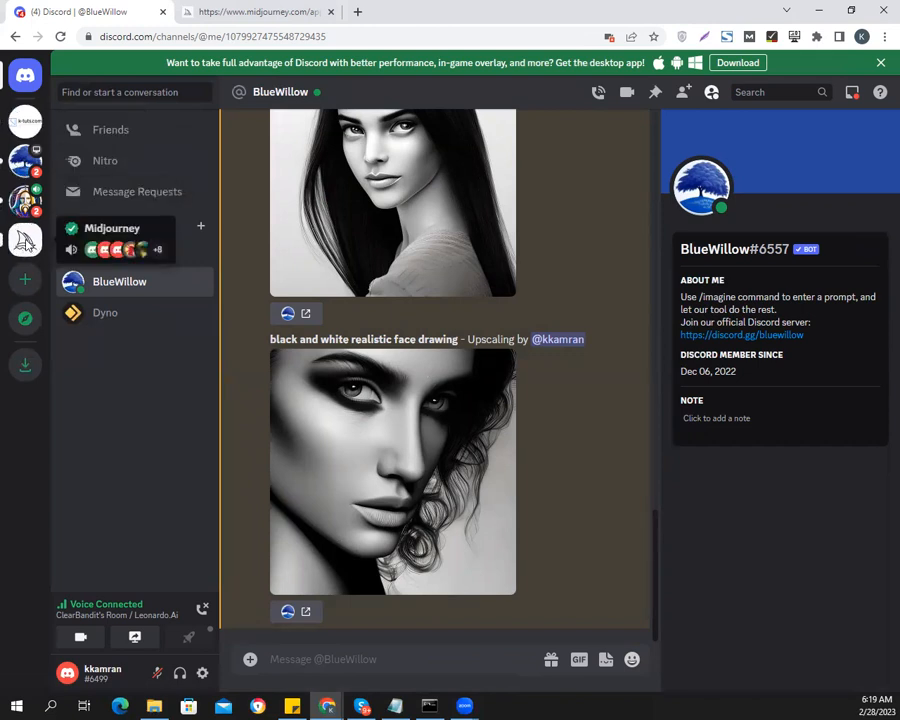
Open the Midjourney server's general-20 channel and browse the images and prompts posted there
{"action": "left_click", "coordinate": [25, 241]}
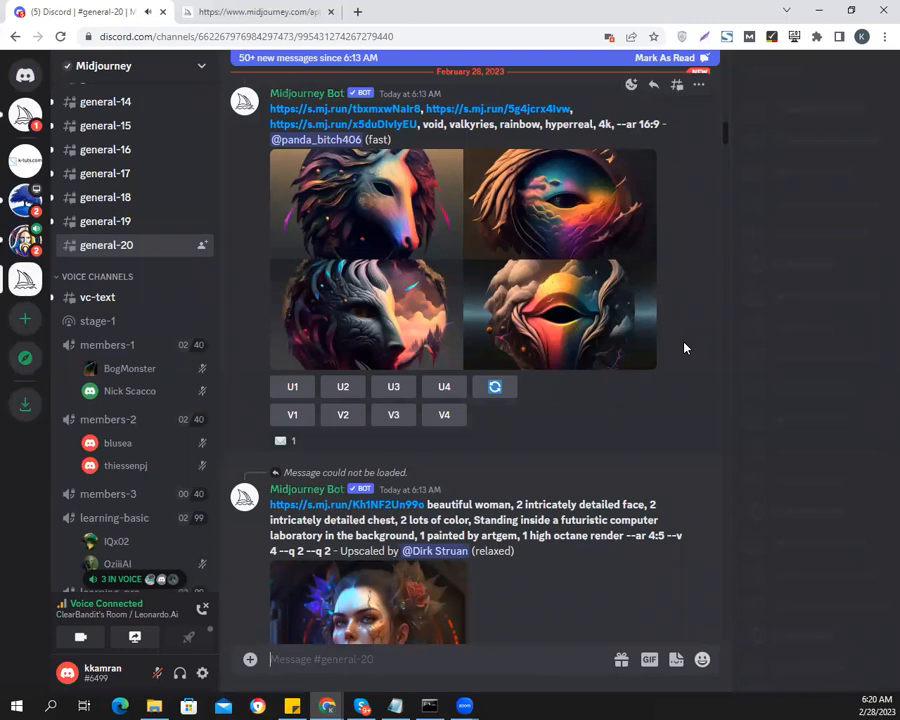
{"action": "scroll", "coordinate": [685, 346], "scroll_direction": "up", "scroll_amount": 2}
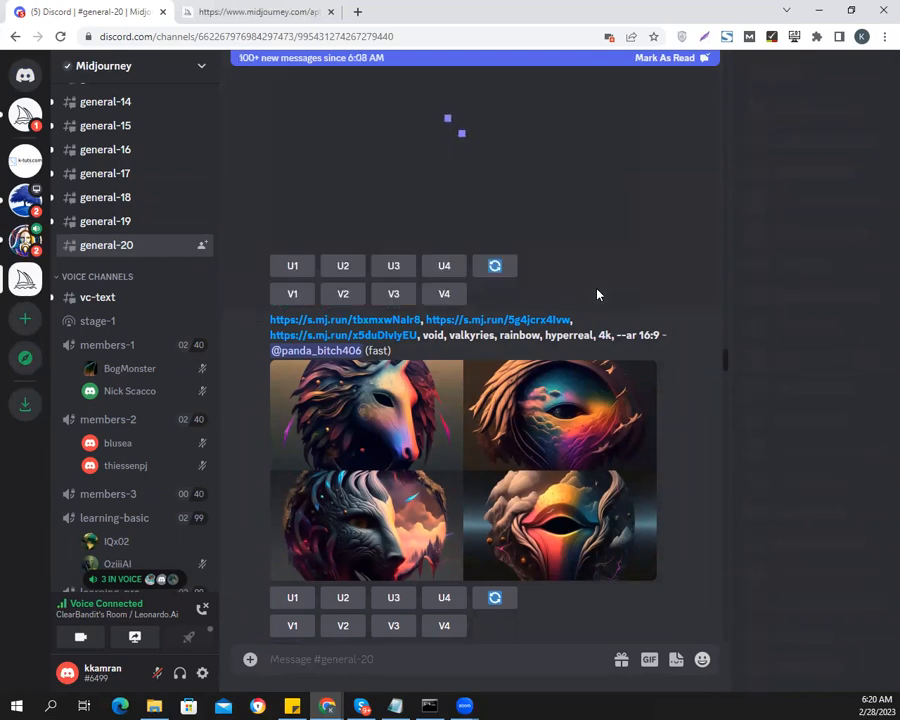
{"action": "scroll", "coordinate": [474, 285], "scroll_direction": "up", "scroll_amount": 2}
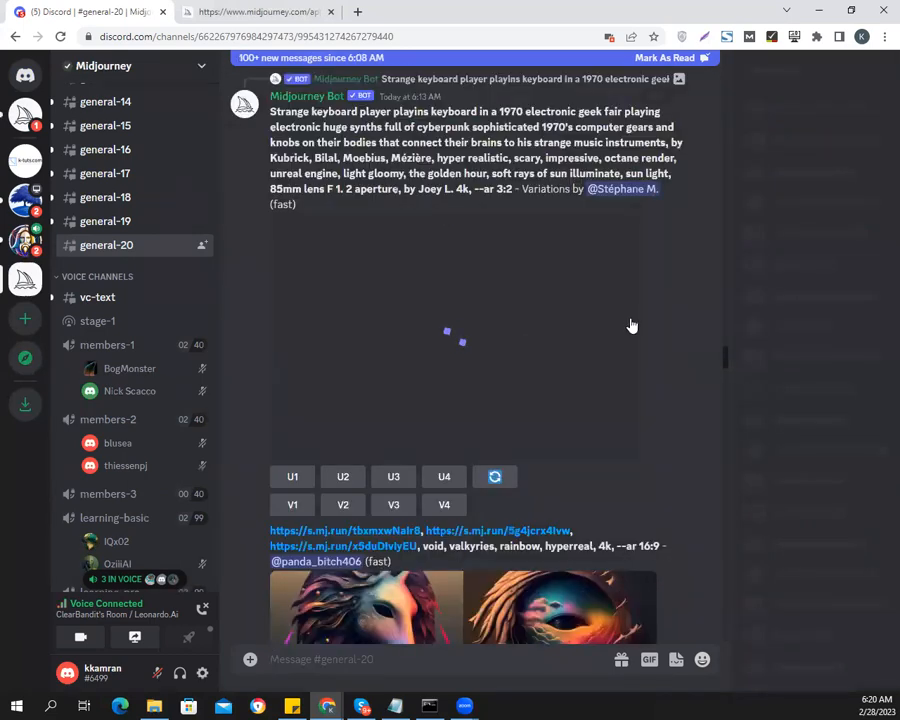
{"action": "scroll", "coordinate": [631, 320], "scroll_direction": "down", "scroll_amount": 1}
{"action": "scroll", "coordinate": [660, 312], "scroll_direction": "down", "scroll_amount": 2}
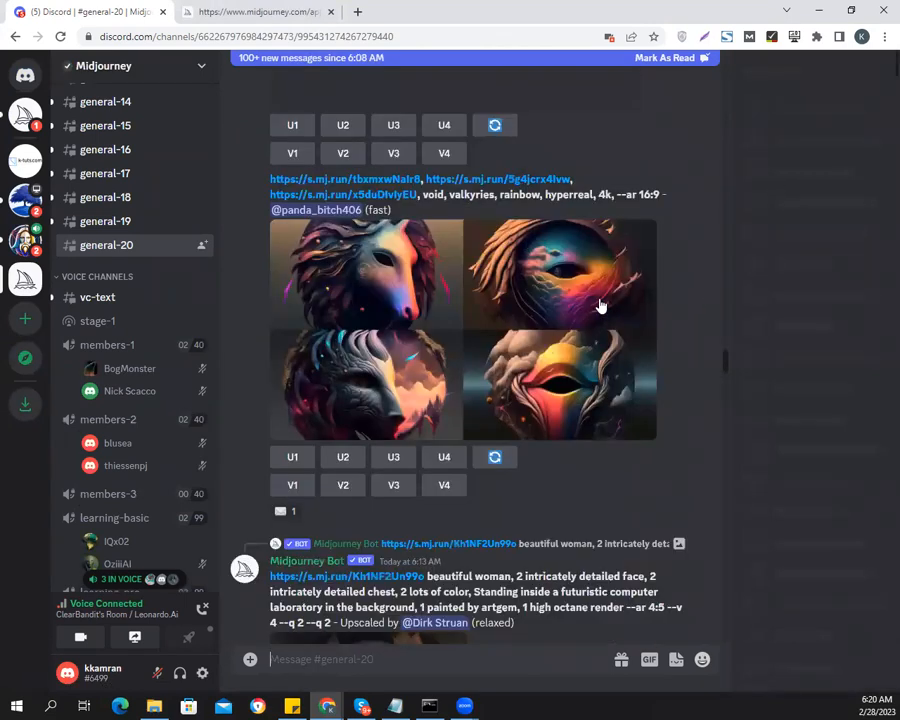
Read further through general-20, examining the prompts and images down to the foggy swamp grid
{"action": "scroll", "coordinate": [701, 386], "scroll_direction": "down", "scroll_amount": 3}
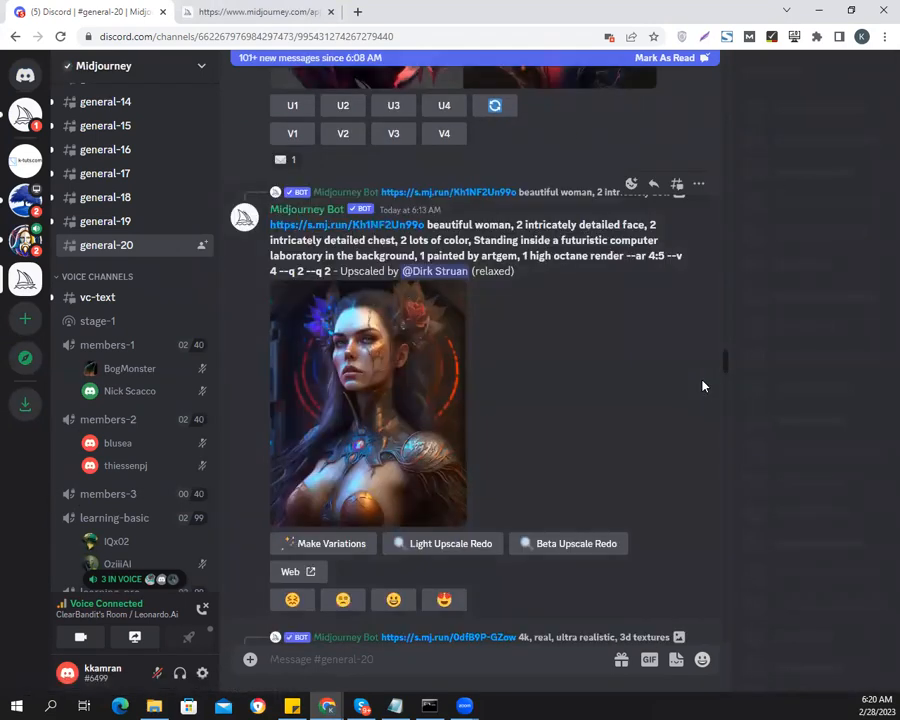
{"action": "scroll", "coordinate": [702, 386], "scroll_direction": "down", "scroll_amount": 7}
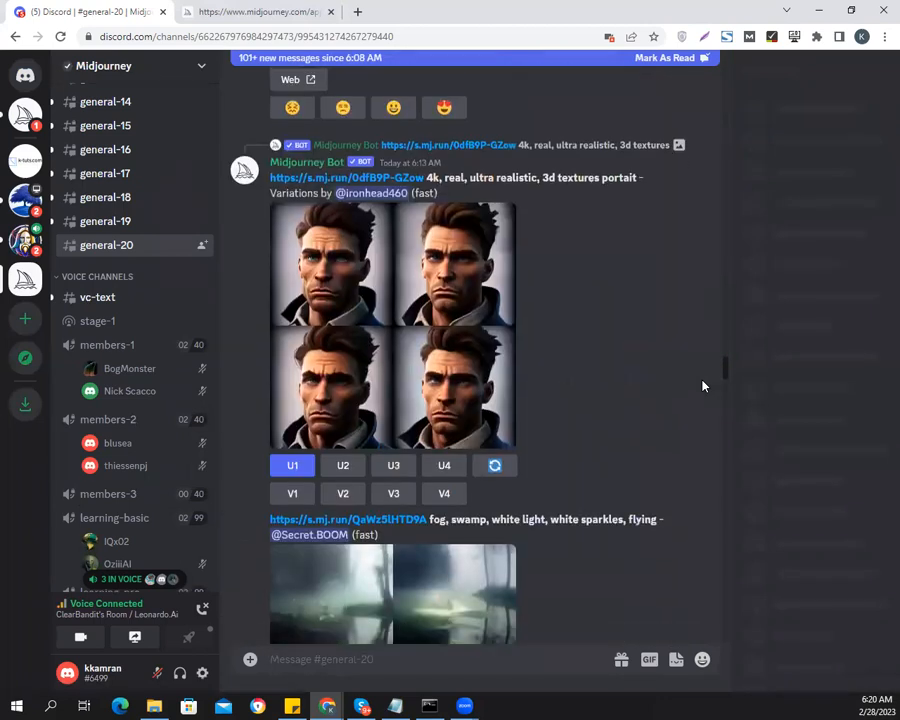
{"action": "scroll", "coordinate": [703, 386], "scroll_direction": "down", "scroll_amount": 2}
{"action": "scroll", "coordinate": [703, 386], "scroll_direction": "up", "scroll_amount": 2}
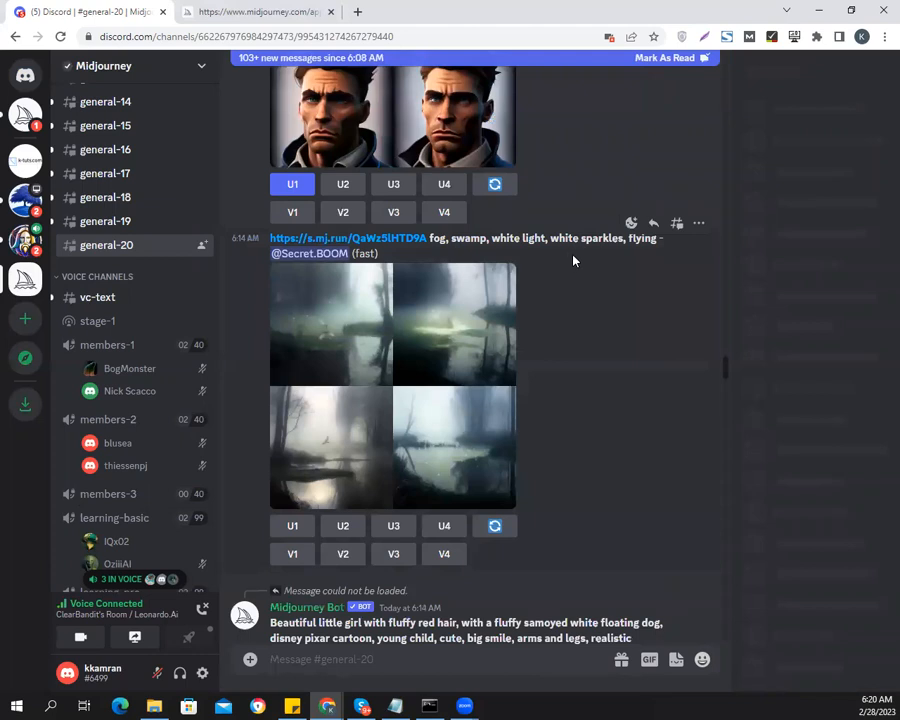
{"action": "scroll", "coordinate": [645, 360], "scroll_direction": "down", "scroll_amount": 2}
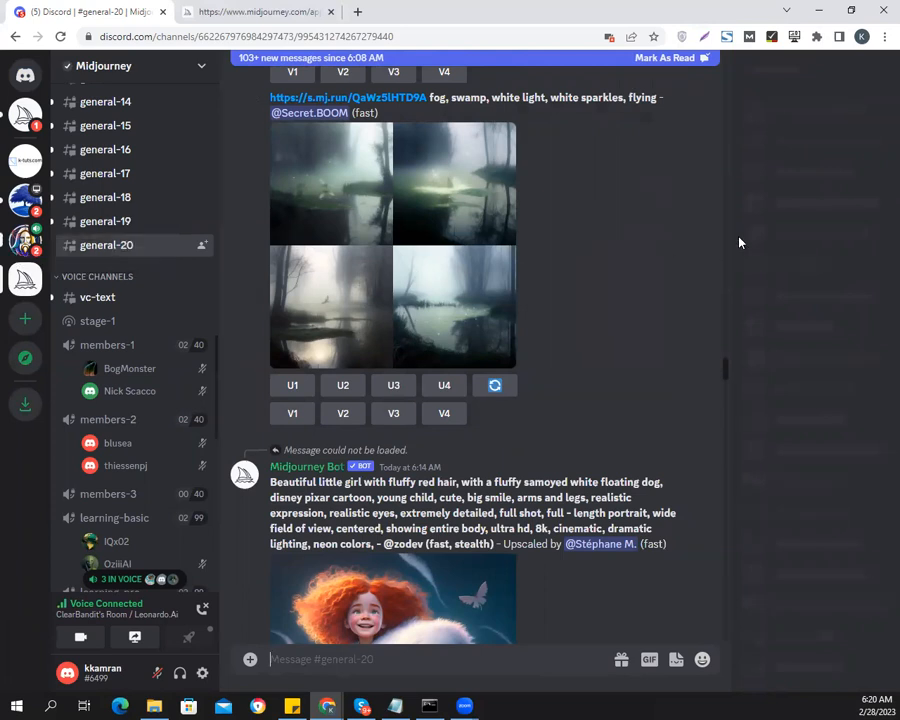
Return to the Midjourney Bot conversation and examine the light-upscaled face drawing enlarged
{"action": "left_click", "coordinate": [22, 114]}
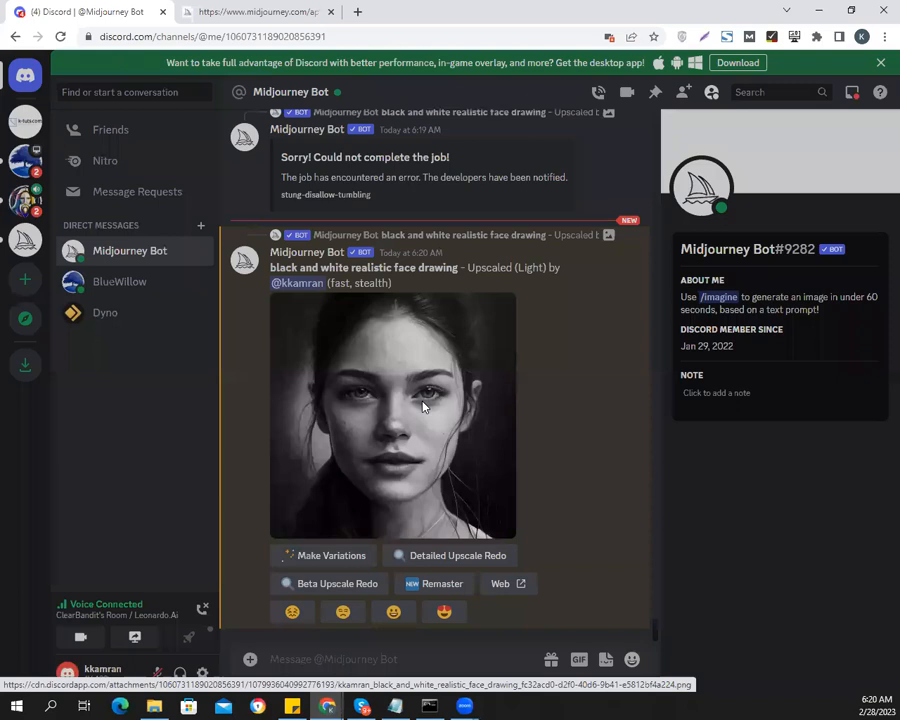
{"action": "left_click", "coordinate": [422, 405]}
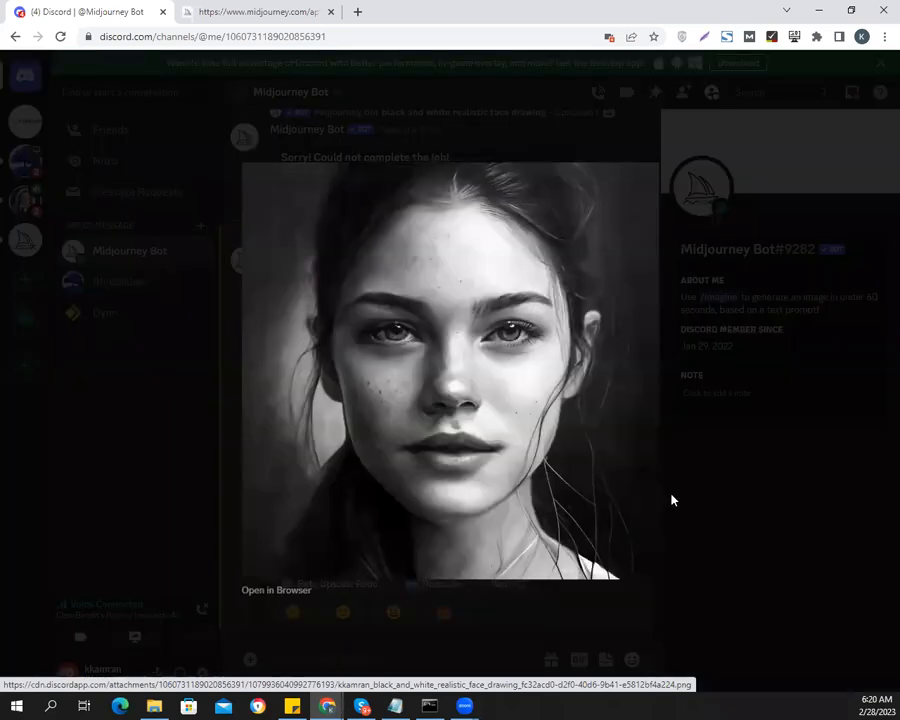
{"action": "left_click", "coordinate": [731, 510]}
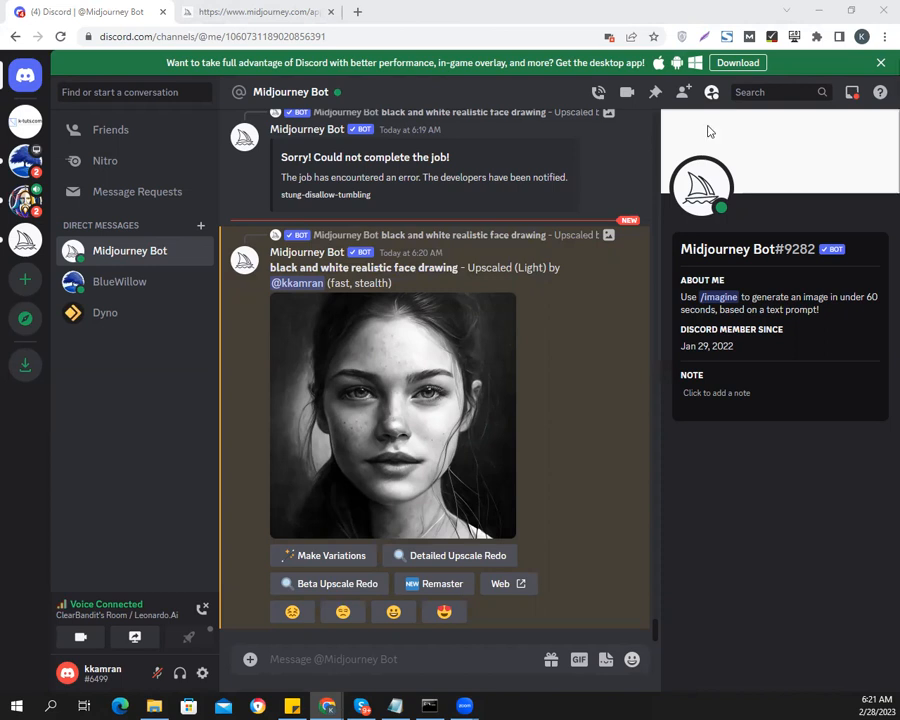
Bring up ChatGPT and start a message with "write a prompt for me to train an AI to generate an image of a"
{"action": "left_click_drag", "start_coordinate": [709, 129], "coordinate": [344, 126]}
{"action": "left_click", "coordinate": [421, 497]}
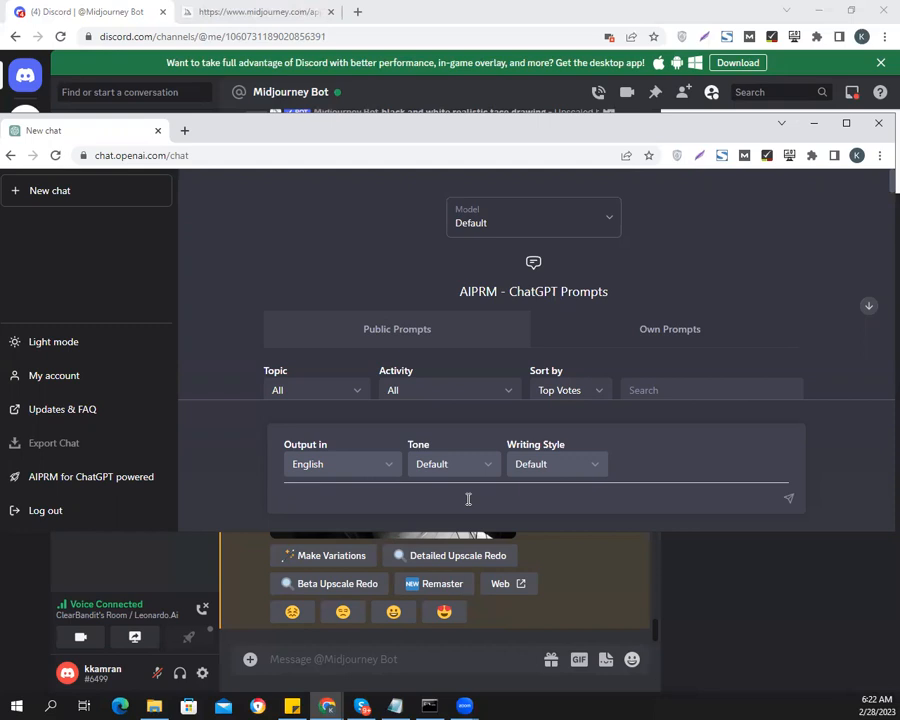
{"action": "type", "text": "write a prompt for me to tra"}
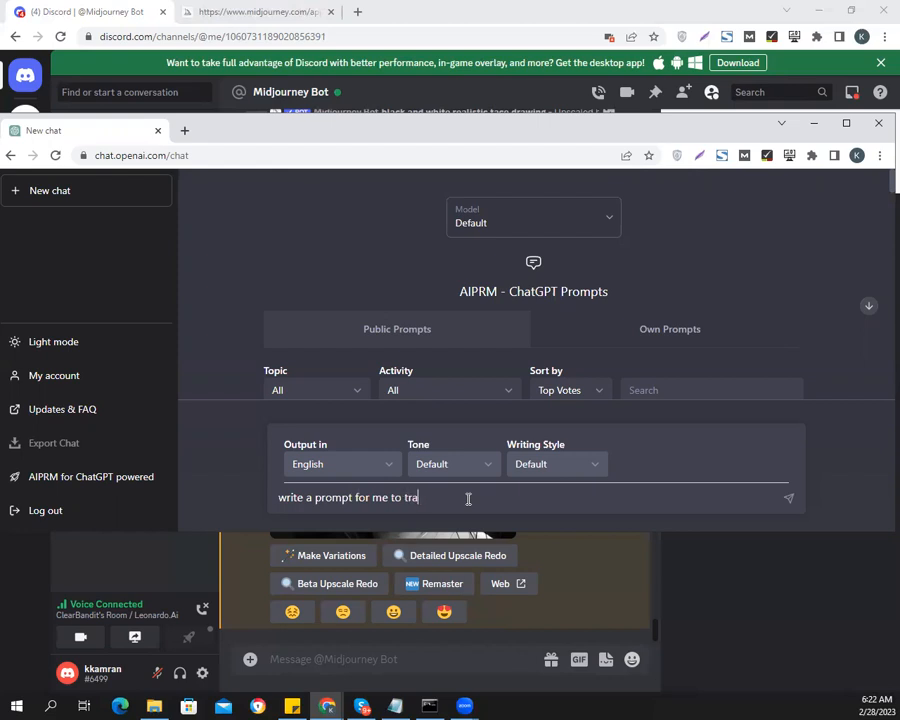
{"action": "type", "text": "in an AI to geenrate"}
{"action": "key", "text": "BackSpace"}
{"action": "key", "text": "BackSpace"}
{"action": "key", "text": "BackSpace"}
{"action": "key", "text": "BackSpace"}
{"action": "key", "text": "BackSpace"}
{"action": "key", "text": "BackSpace"}
{"action": "type", "text": "nerate an image of a"}
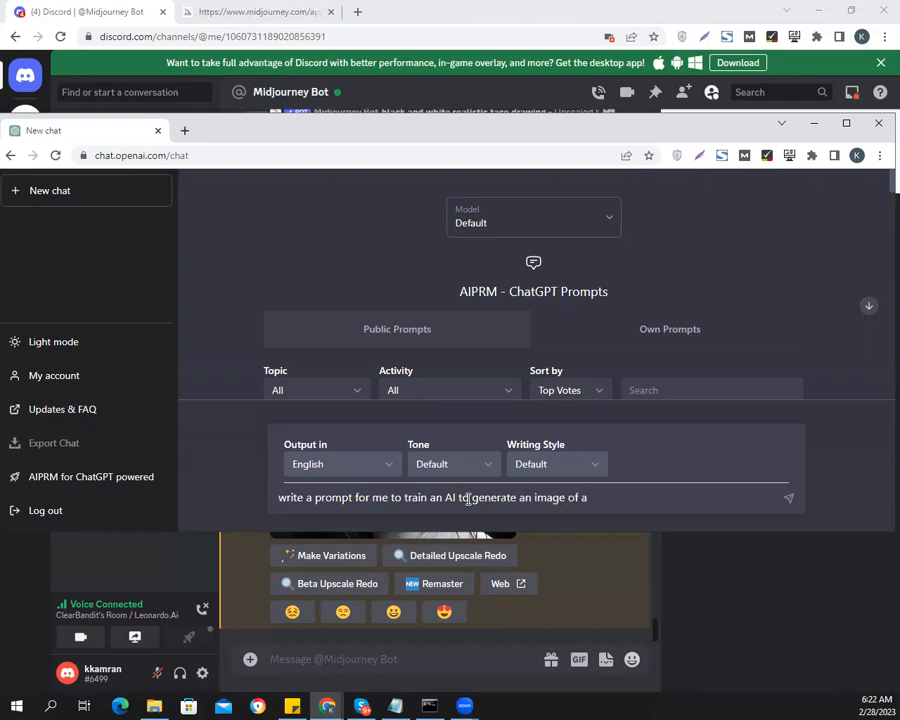
{"action": "type", "text": " sunny morning with"}
Continue the ChatGPT message with "woman in a sunny morning standing in her lawn."
{"action": "key", "text": "BackSpace"}
{"action": "key", "text": "BackSpace"}
{"action": "key", "text": "BackSpace"}
{"action": "key", "text": "BackSpace"}
{"action": "key", "text": "BackSpace"}
{"action": "key", "text": "BackSpace"}
{"action": "key", "text": "BackSpace"}
{"action": "key", "text": "BackSpace"}
{"action": "key", "text": "BackSpace"}
{"action": "key", "text": "BackSpace"}
{"action": "key", "text": "BackSpace"}
{"action": "key", "text": "BackSpace"}
{"action": "key", "text": "BackSpace"}
{"action": "key", "text": "BackSpace"}
{"action": "key", "text": "BackSpace"}
{"action": "key", "text": "BackSpace"}
{"action": "key", "text": "BackSpace"}
{"action": "key", "text": "BackSpace"}
{"action": "type", "text": "woman in a sun"}
{"action": "key", "text": "BackSpace"}
{"action": "type", "text": "unnm"}
{"action": "key", "text": "BackSpace"}
{"action": "type", "text": "y m"}
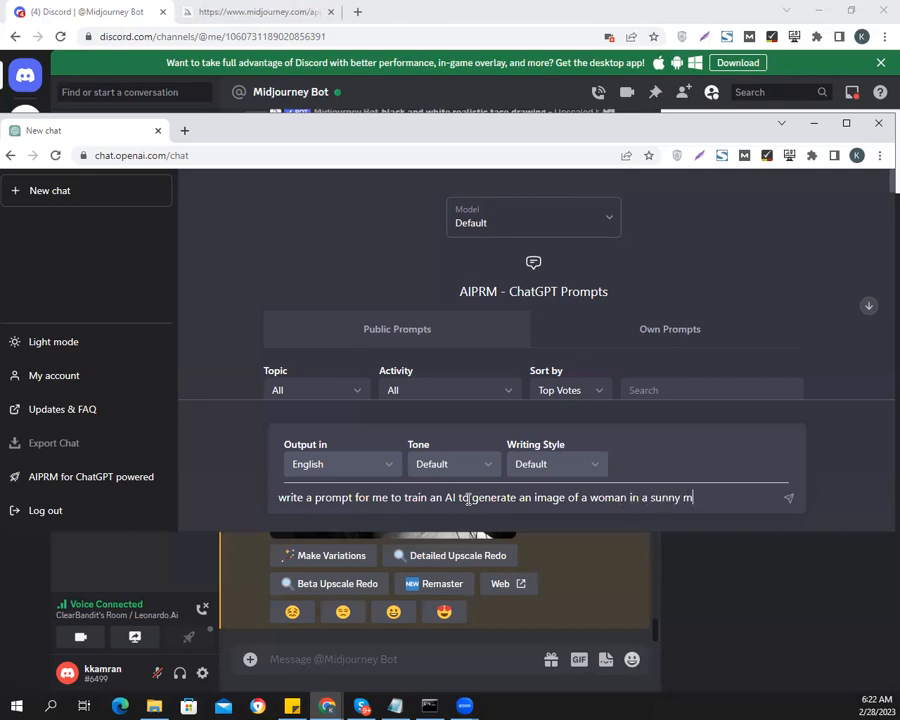
{"action": "type", "text": "orning standing "}
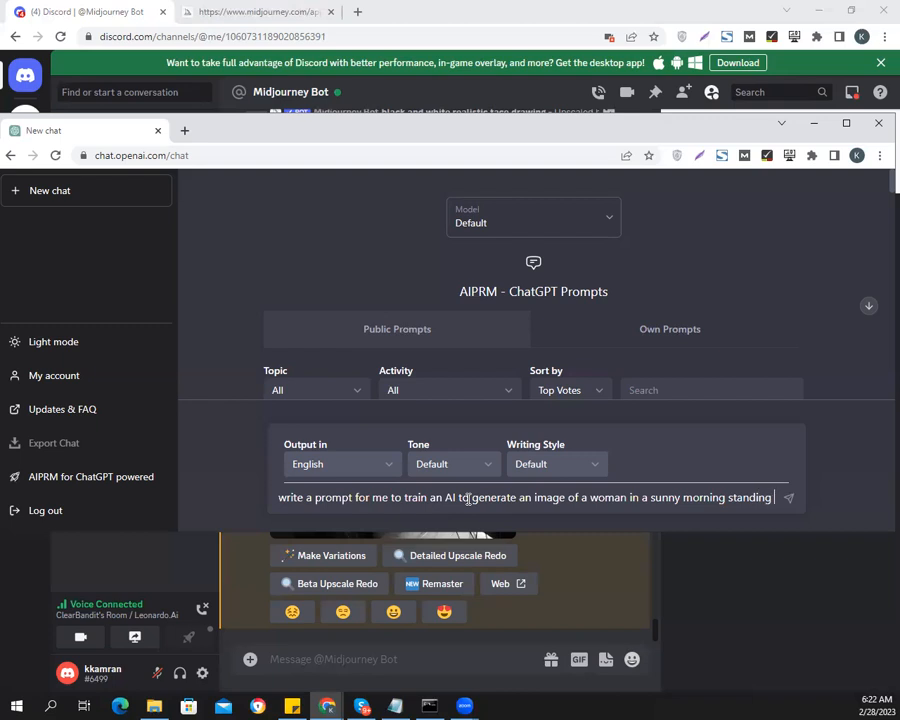
{"action": "type", "text": "in her lawn."}
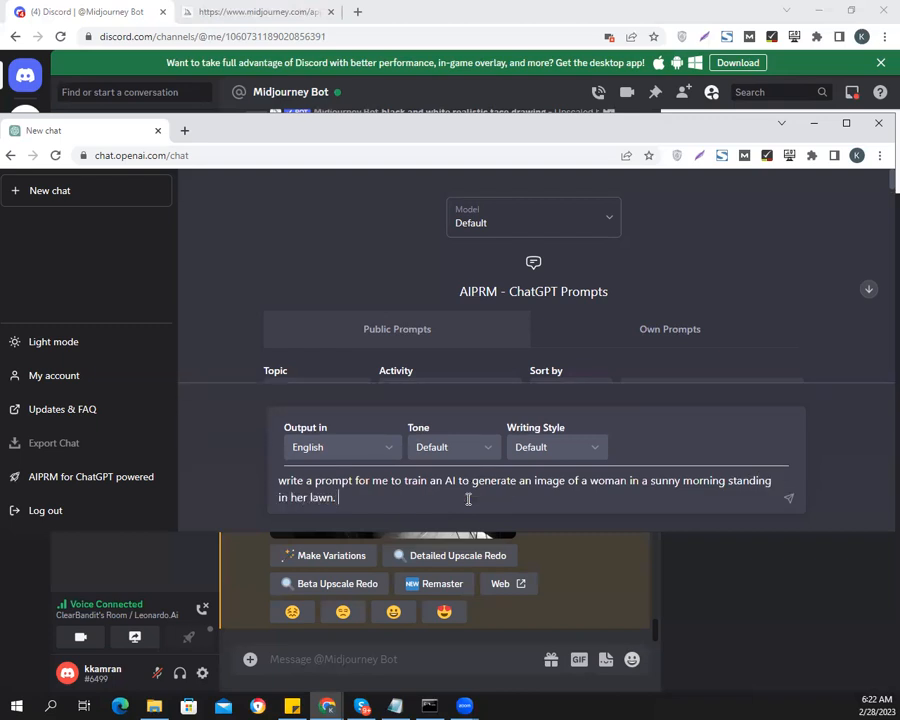
{"action": "type", "text": " add more description about the"}
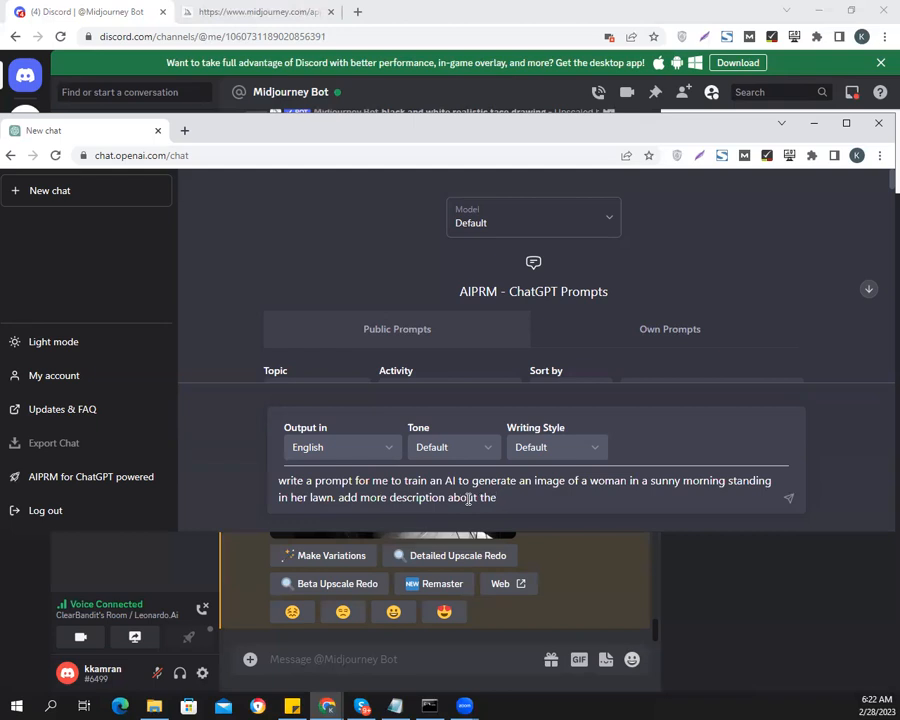
{"action": "type", "text": " features of the woman"}
Finish the message with "add more description about the features of the woman" and send it
{"action": "key", "text": "Return"}
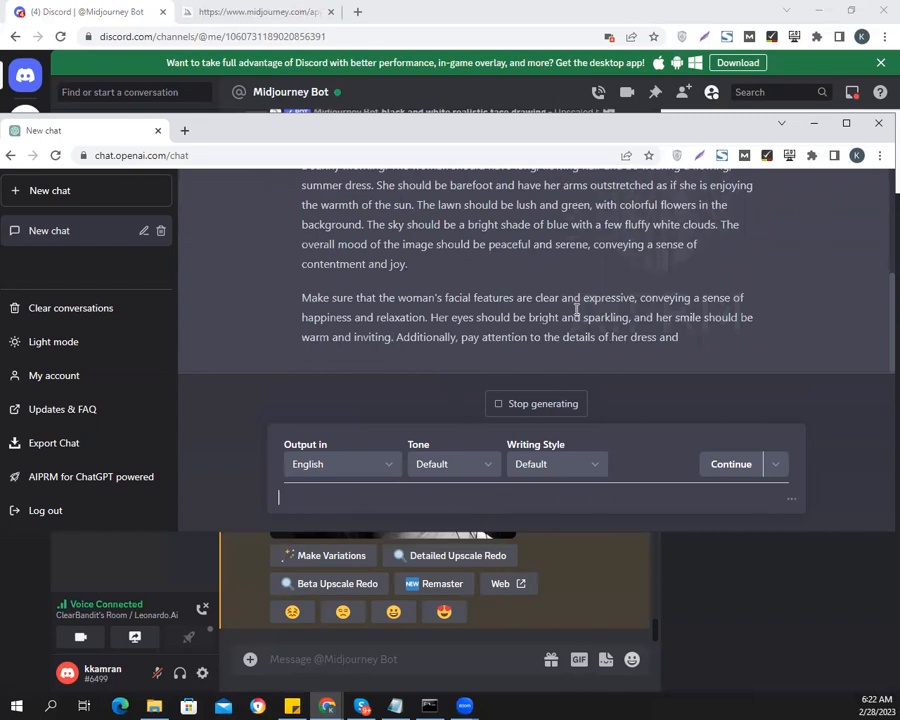
Review ChatGPT's response and copy its text from "generate a realistic image of a woman" through "a sunny morning on a lawn."
{"action": "scroll", "coordinate": [594, 321], "scroll_direction": "up", "scroll_amount": 2}
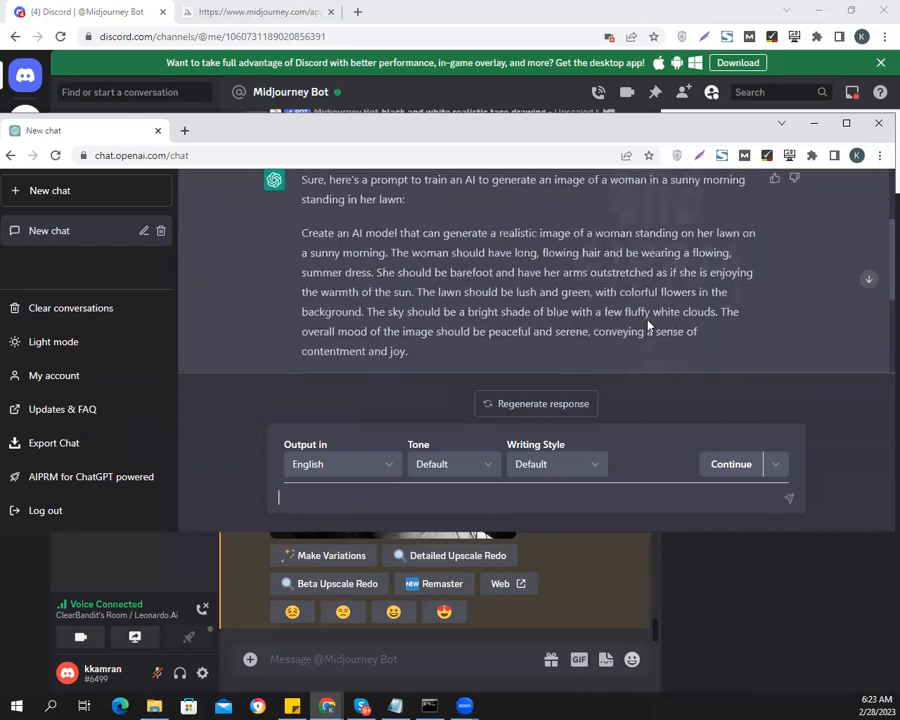
{"action": "scroll", "coordinate": [648, 325], "scroll_direction": "down", "scroll_amount": 2}
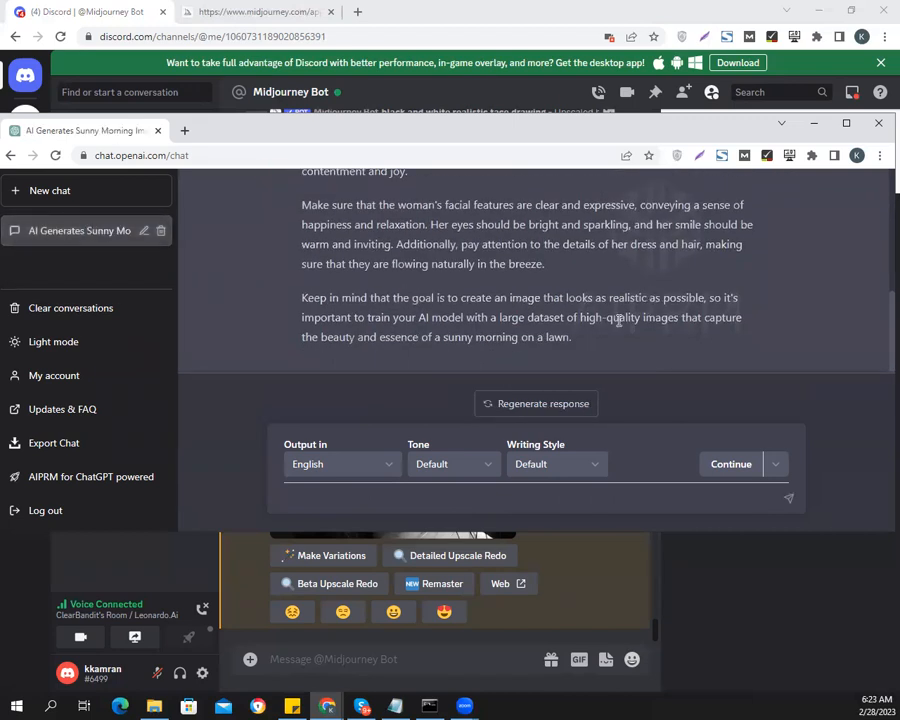
{"action": "scroll", "coordinate": [618, 320], "scroll_direction": "up", "scroll_amount": 3}
{"action": "scroll", "coordinate": [528, 290], "scroll_direction": "down", "scroll_amount": 3}
{"action": "scroll", "coordinate": [528, 290], "scroll_direction": "up", "scroll_amount": 3}
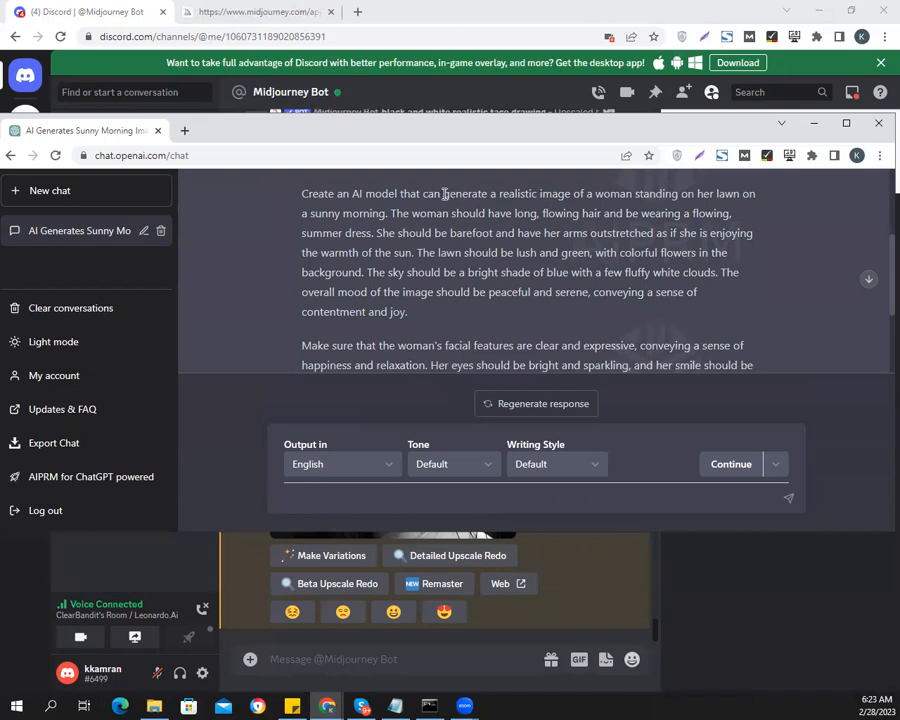
{"action": "left_click_drag", "start_coordinate": [444, 194], "coordinate": [531, 287]}
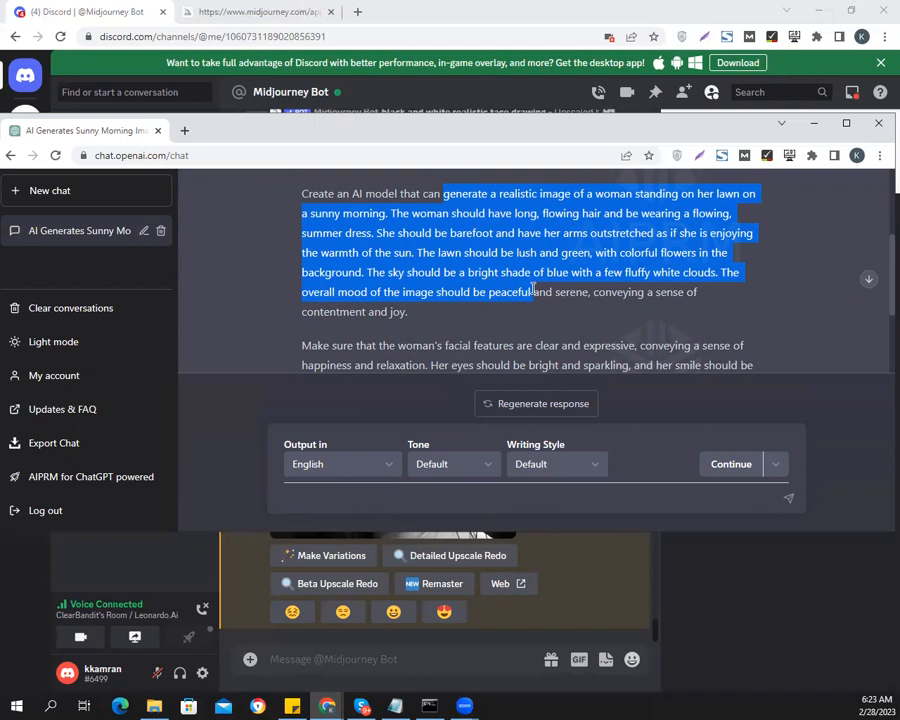
{"action": "left_click_drag", "start_coordinate": [535, 291], "coordinate": [610, 288]}
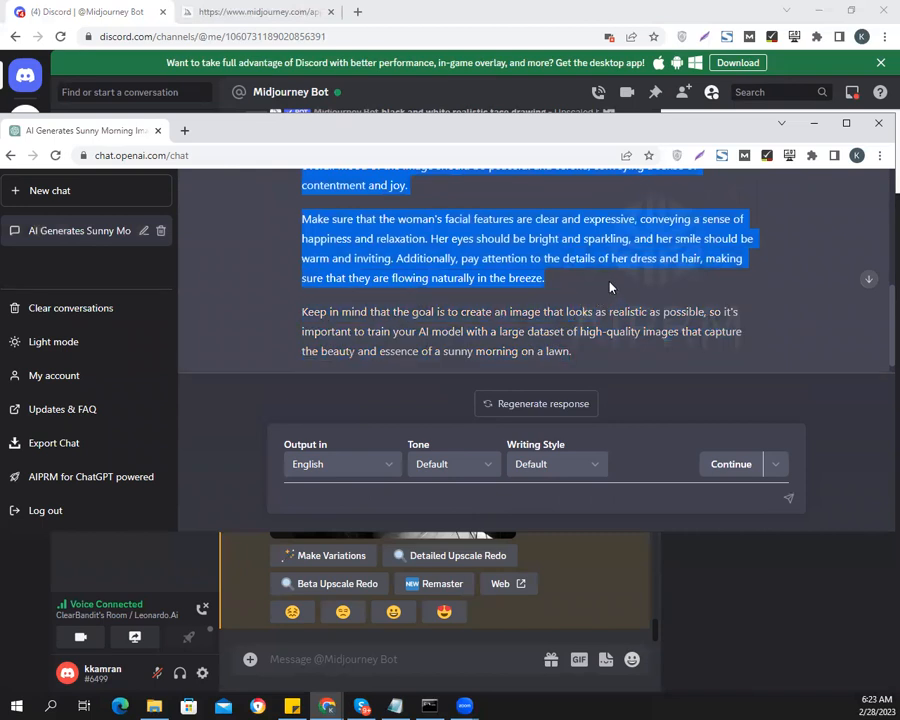
{"action": "left_click_drag", "start_coordinate": [610, 288], "coordinate": [628, 352]}
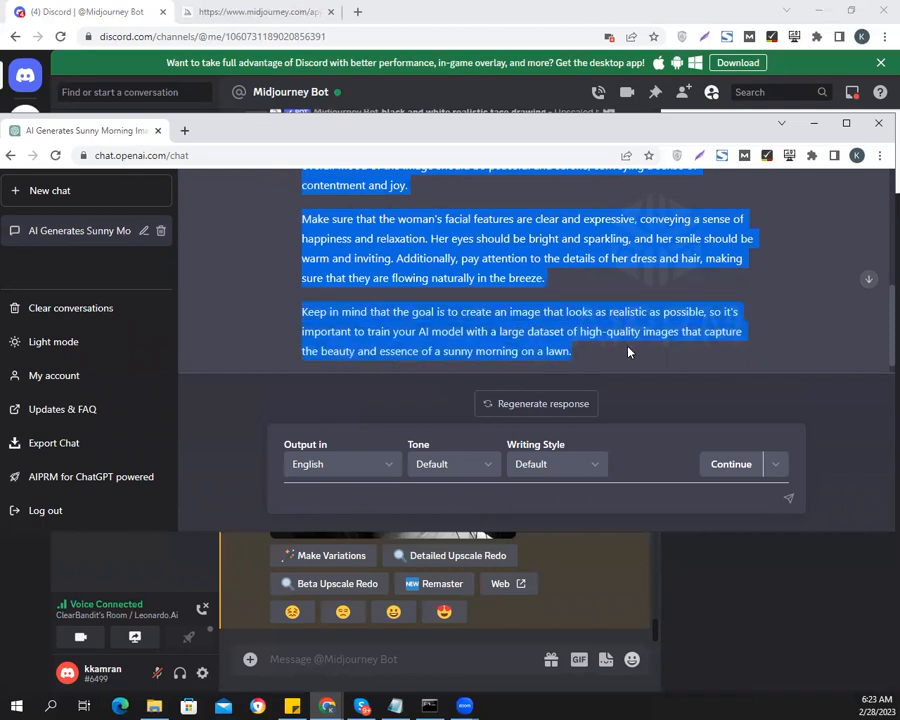
{"action": "right_click", "coordinate": [484, 257]}
{"action": "left_click", "coordinate": [485, 258]}
Switch back to Discord and submit the copied prompt to the Midjourney Bot with the /imagine command
{"action": "left_click", "coordinate": [85, 10]}
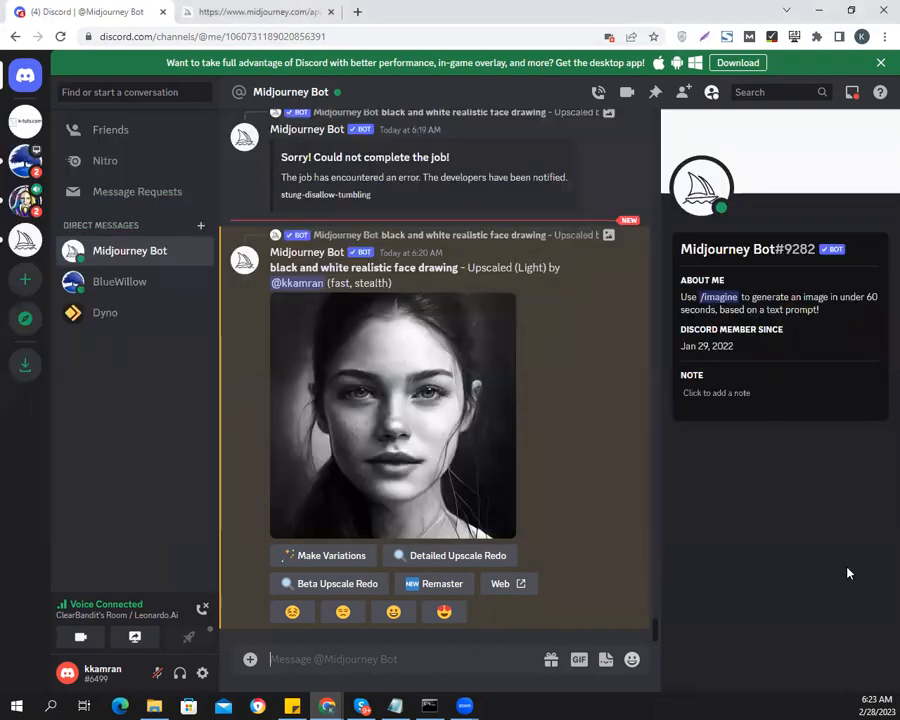
{"action": "type", "text": "/ima"}
{"action": "key", "text": "Tab"}
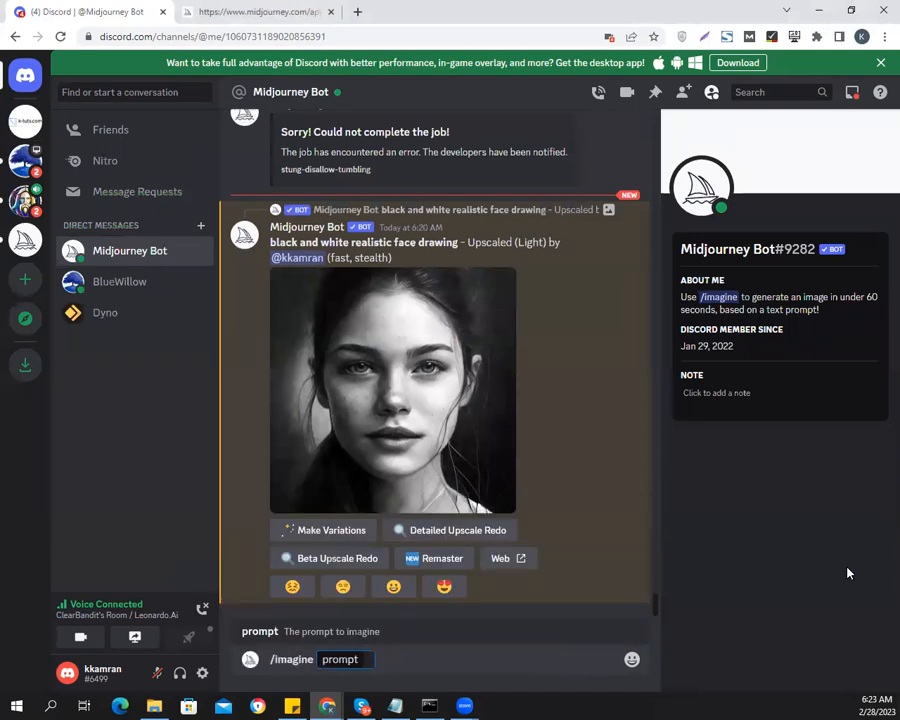
{"action": "type", "text": "Generate a realistic image of a woman standing on the lawn on a sunny morning. The woman should have long, flowing hair and be wearing a flowing, summer dress. She should be barefoot and have her arms outstretched as if she is enjoying the warmth of the sun. The lawn should be lush and green, with colorful flowers in the background. The sky should be a bright shade of blue with a few fluffy white clouds. The overall mood of the image should be peaceful and serene, conveying a sense of contentment and joy.  Make sure that the woman's facial features are clear and expressive, conveying a sense of happiness and relaxation. Her eyes should be bright and sparkling, and her smile should be warm and inviting. Additionally, pay attention to the details of her dress and hair, making sure that they are flowing naturally in the breeze.  Keep in mind that the goal is to create an image that looks as realistic as possible, so it's important to train your AI model with a large dataset of high-quality images that capture the beauty and essence of a sunny morning on a lawn."}
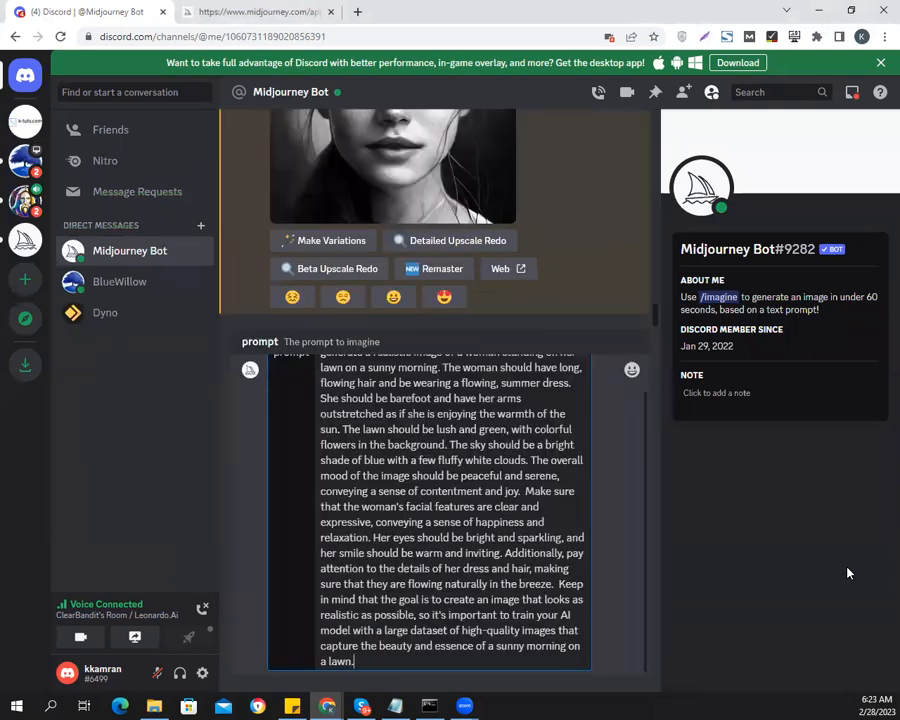
{"action": "key", "text": "Return"}
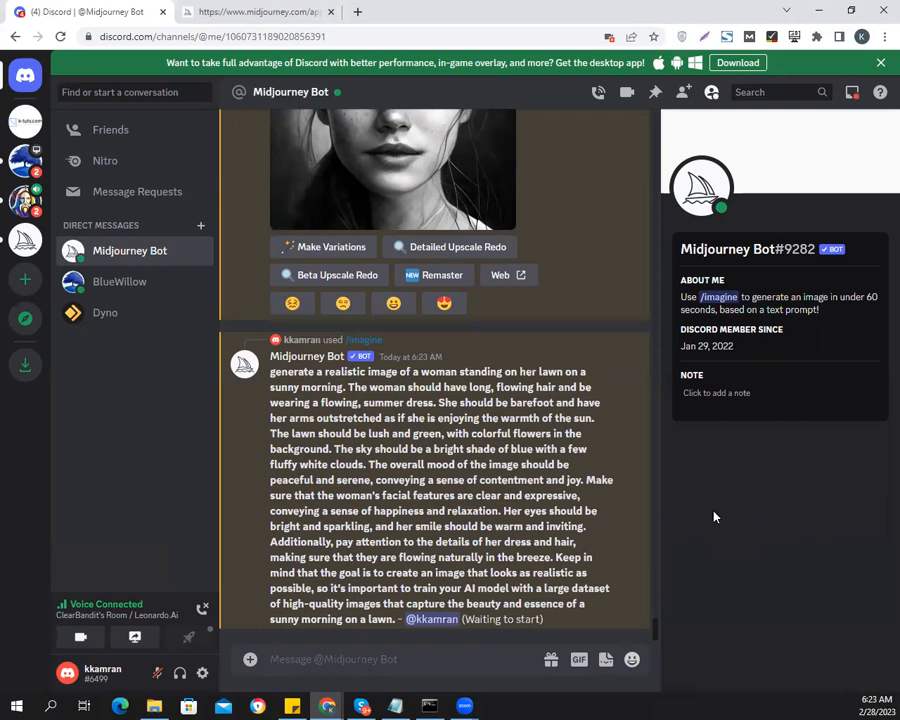
Open a direct message with the BlueWillow bot from its server and submit the same copied prompt with /imagine
{"action": "left_click", "coordinate": [26, 163]}
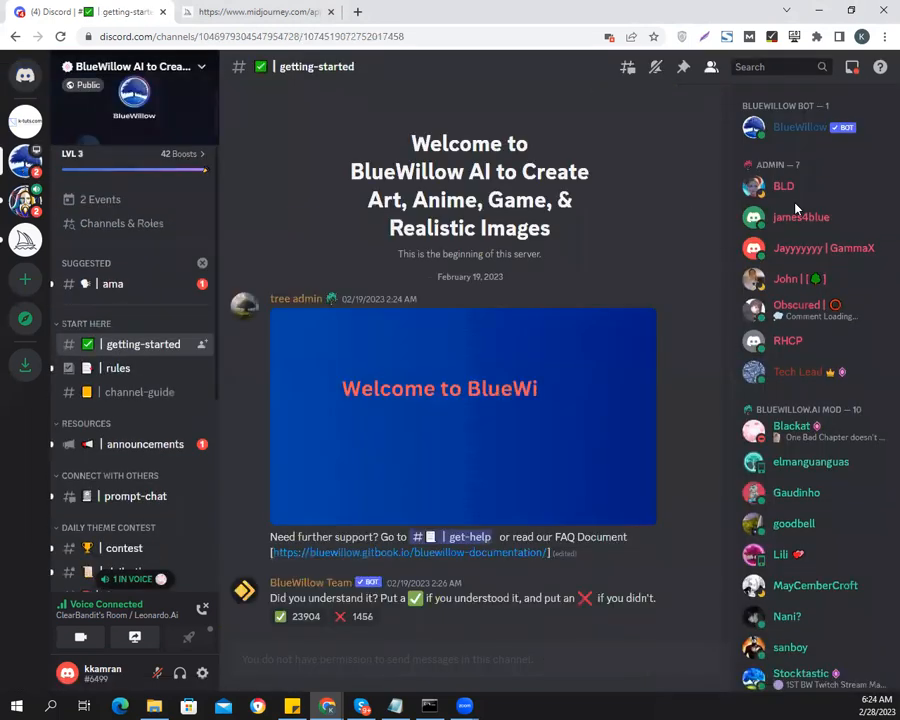
{"action": "right_click", "coordinate": [784, 130]}
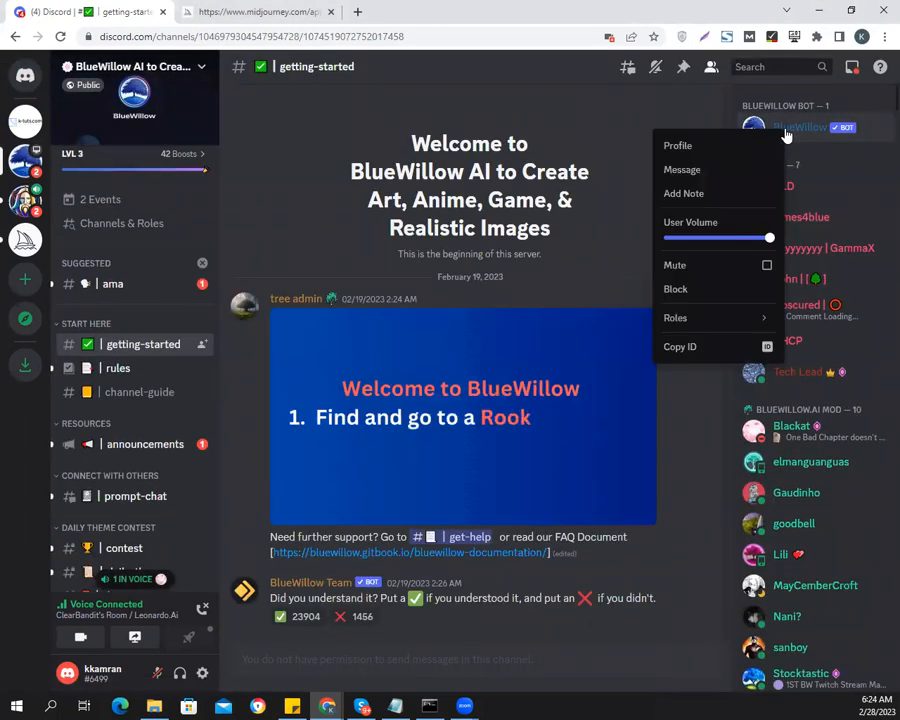
{"action": "left_click", "coordinate": [709, 172]}
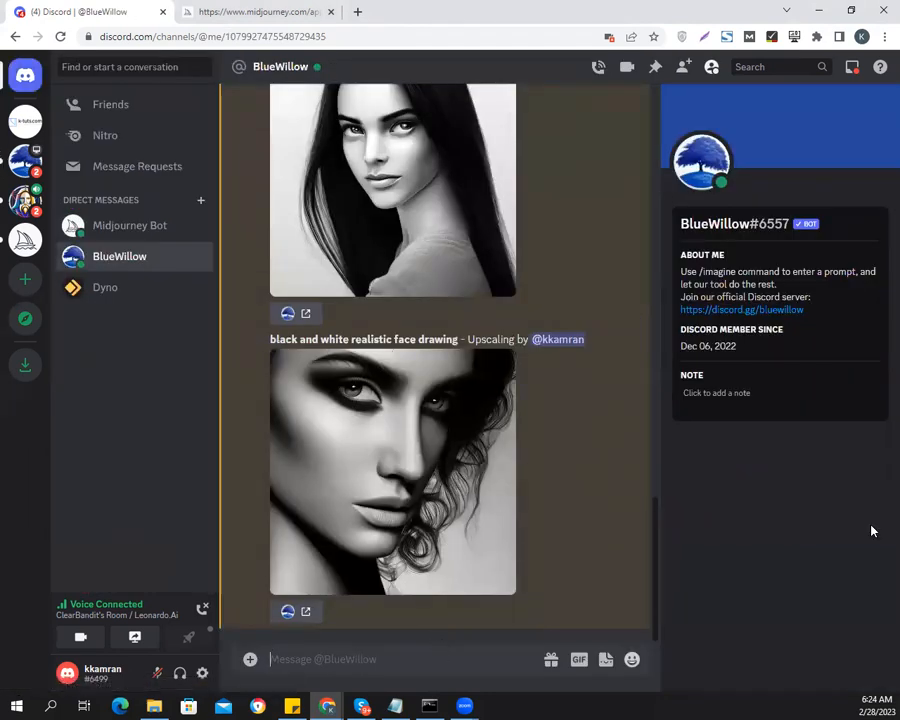
{"action": "type", "text": "/ima"}
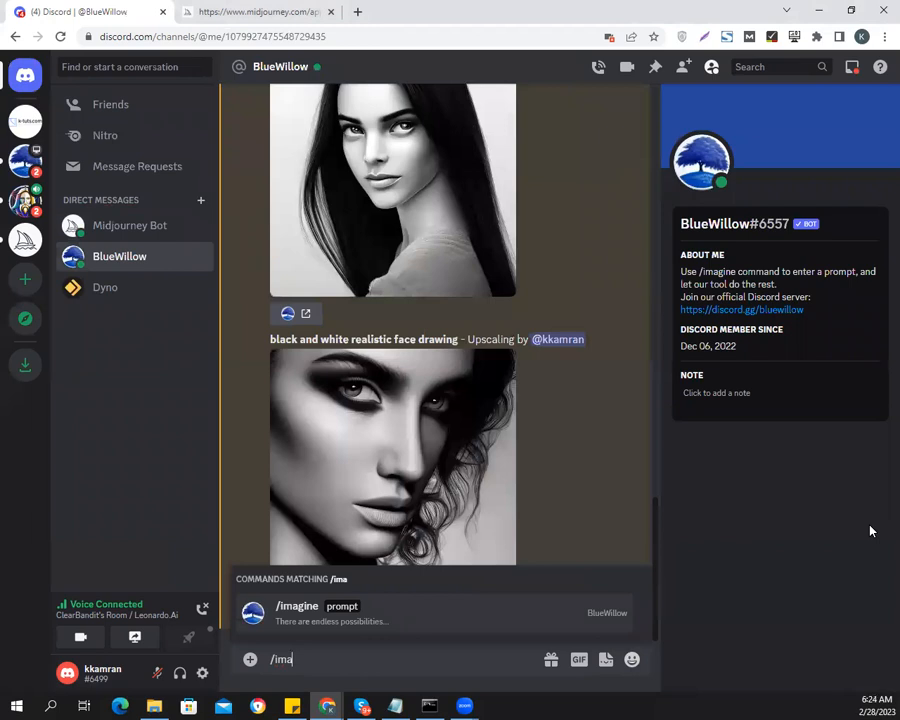
{"action": "key", "text": "Tab"}
{"action": "key", "text": "ctrl+v"}
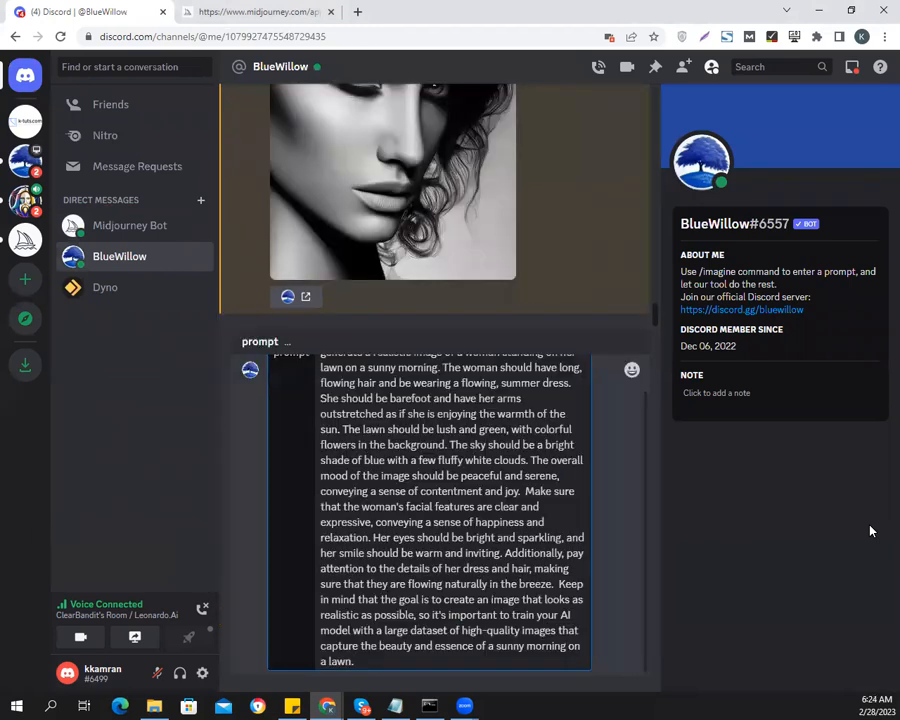
{"action": "key", "text": "Return"}
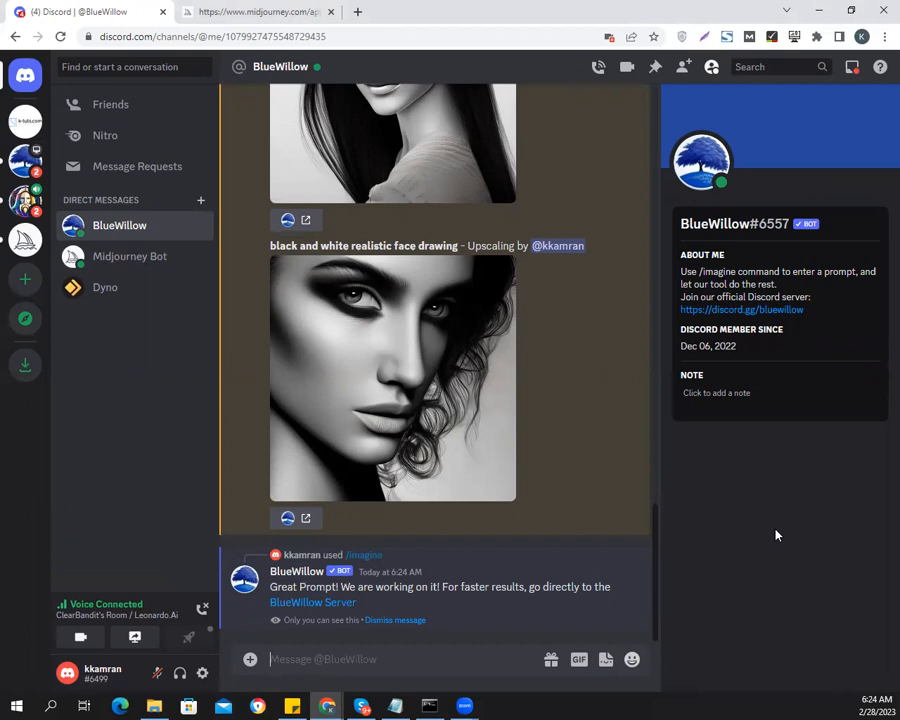
Check the Midjourney job's progress, and examine BlueWillow's four-image grid of the woman on the lawn enlarged
{"action": "left_click", "coordinate": [125, 262]}
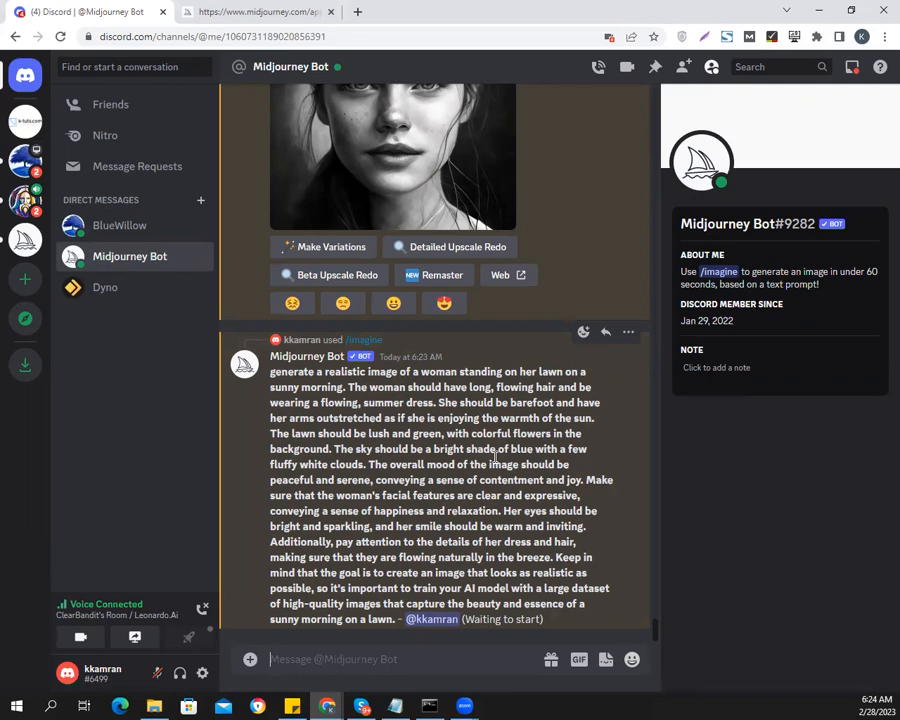
{"action": "left_click", "coordinate": [127, 230]}
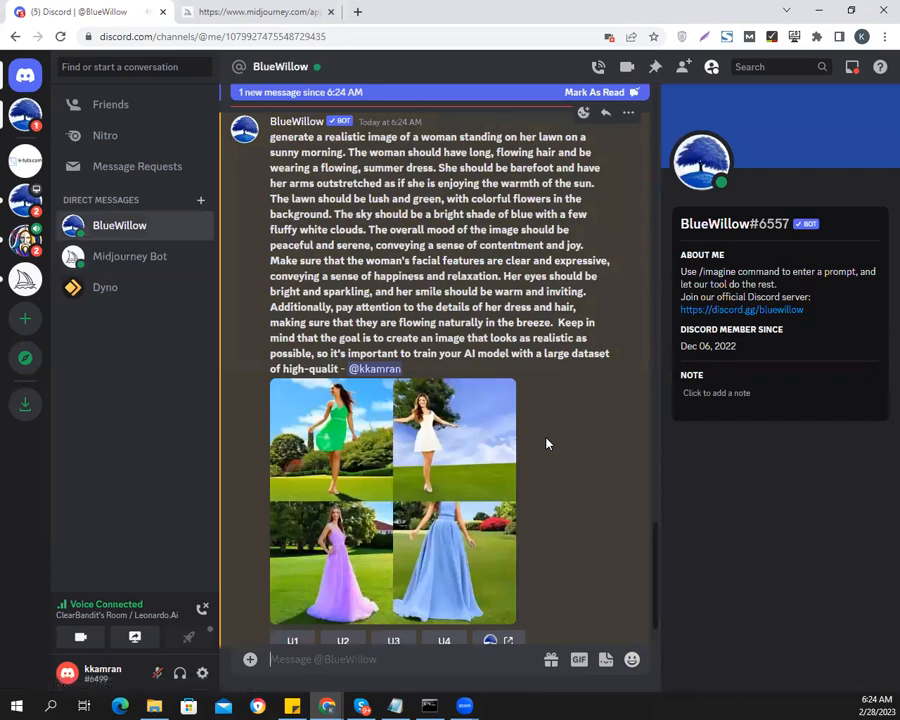
{"action": "left_click", "coordinate": [355, 440]}
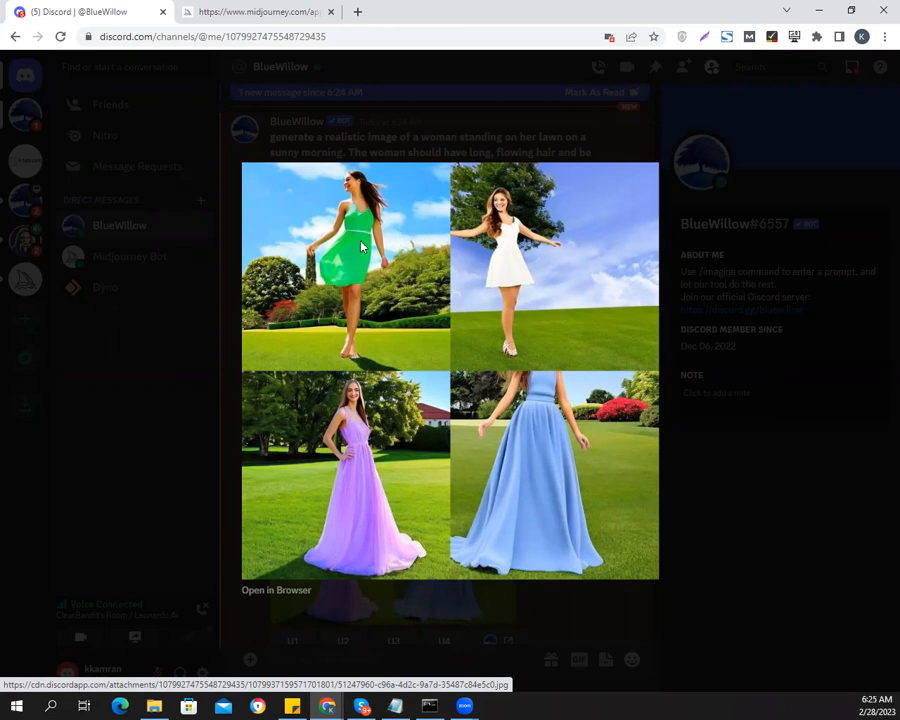
{"action": "left_click", "coordinate": [681, 489]}
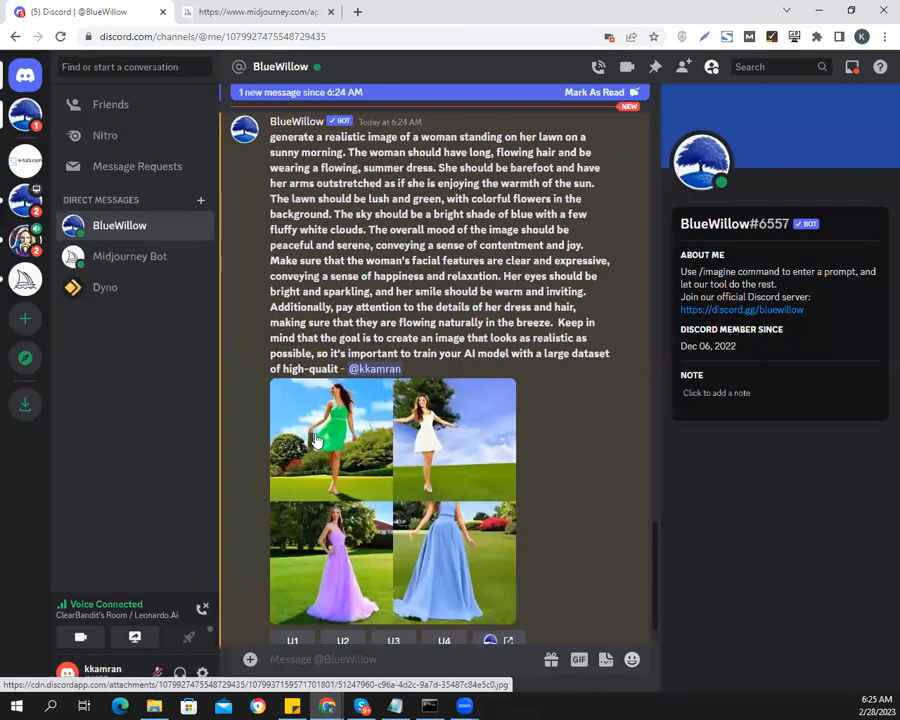
Upscale the first image of BlueWillow's lawn grid, the woman in the green dress, and view the result enlarged
{"action": "scroll", "coordinate": [338, 527], "scroll_direction": "down", "scroll_amount": 1}
{"action": "left_click", "coordinate": [293, 583]}
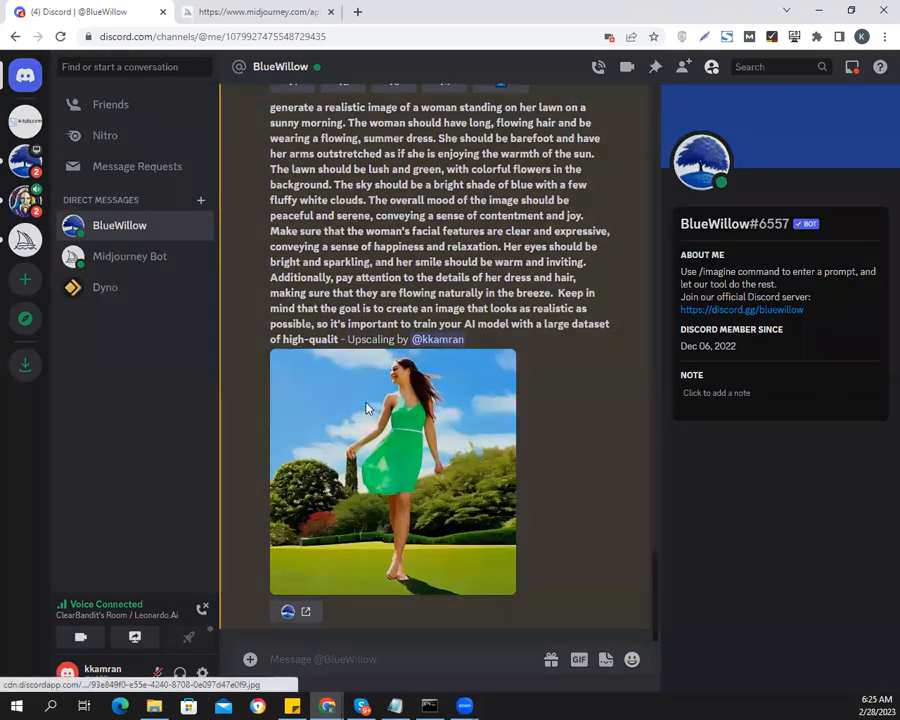
{"action": "left_click", "coordinate": [415, 408]}
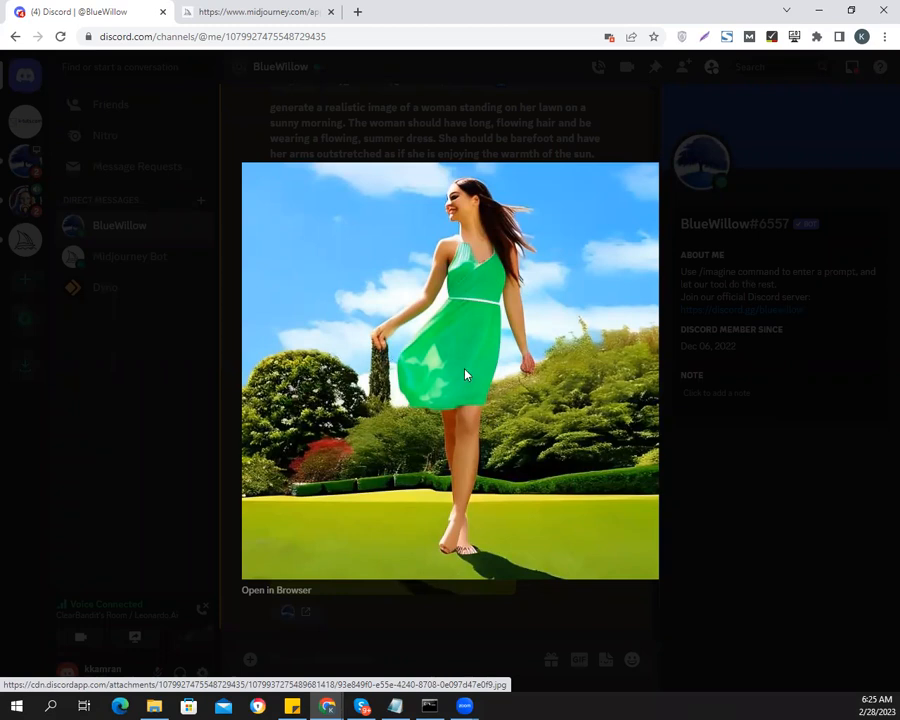
{"action": "left_click", "coordinate": [715, 464]}
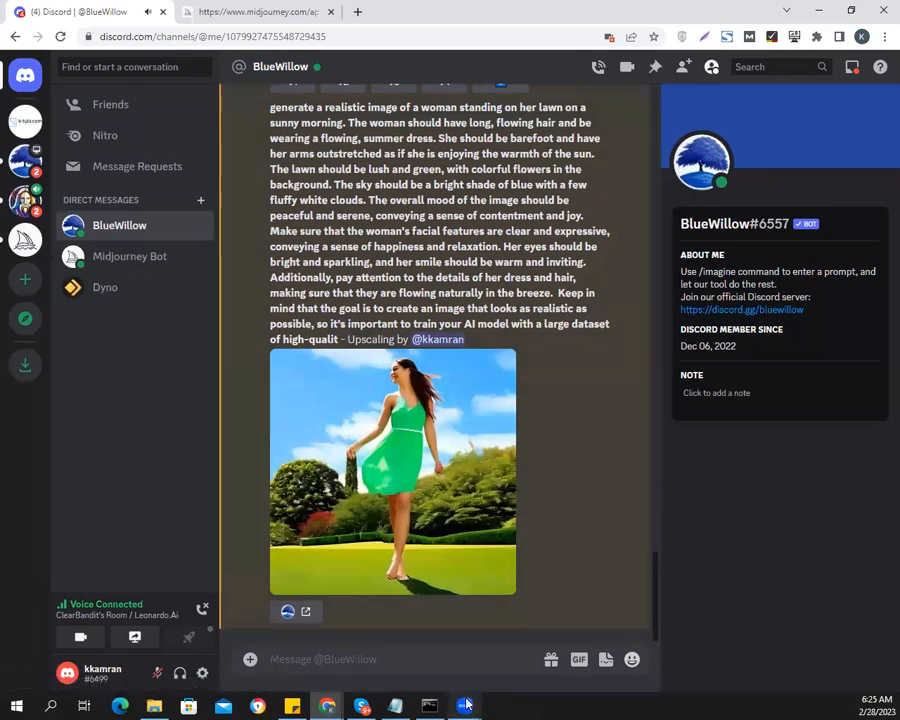
{"action": "mouse_move", "coordinate": [466, 706]}
{"action": "left_click", "coordinate": [498, 646]}
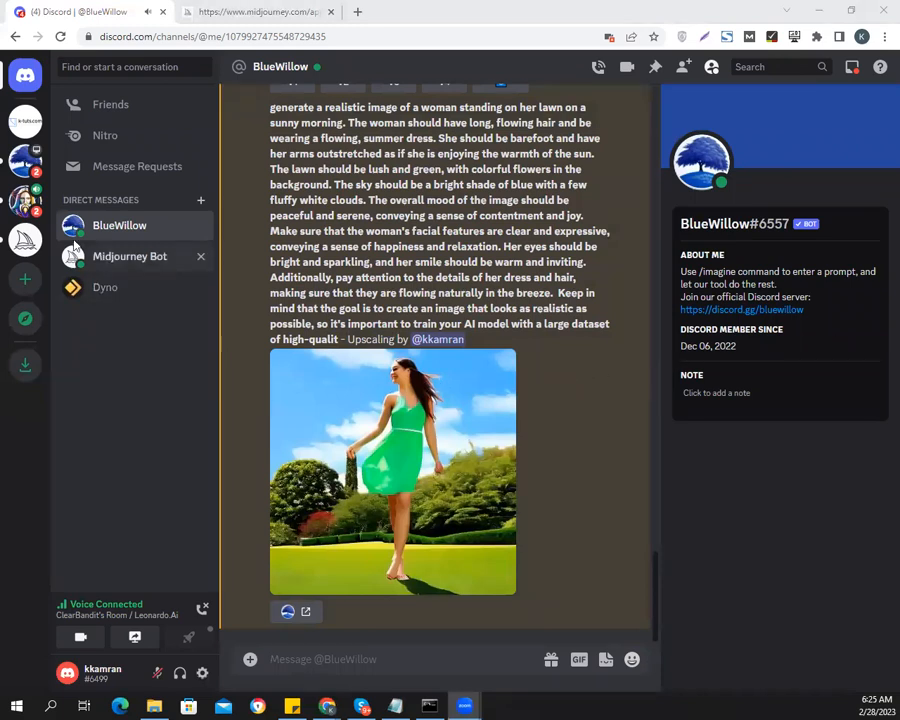
Leave the Leonardo.Ai server and dismiss the survey asking for the reason
{"action": "left_click", "coordinate": [25, 162]}
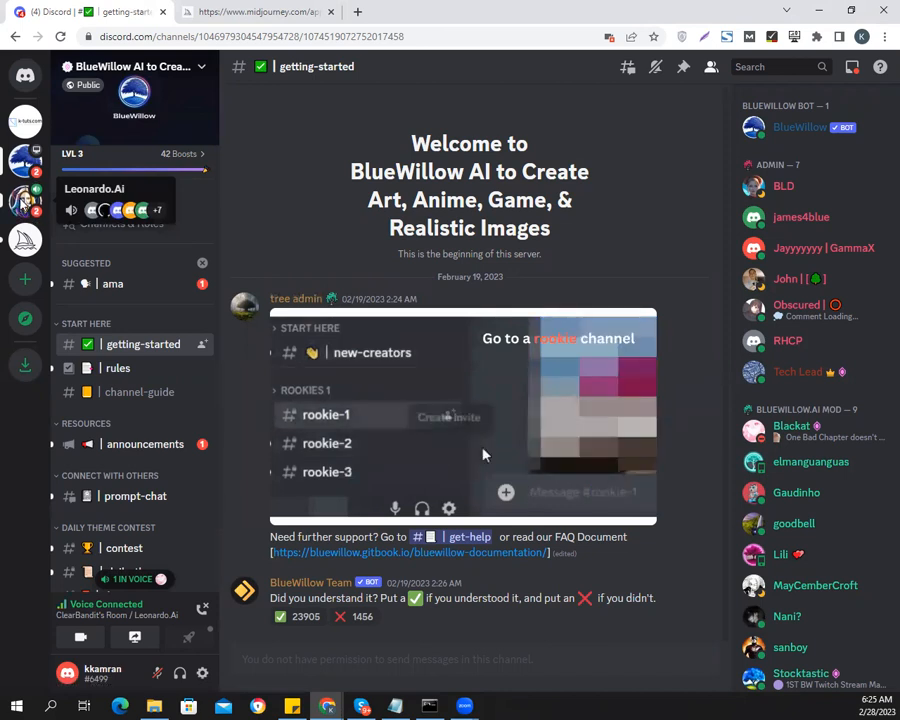
{"action": "right_click", "coordinate": [22, 203]}
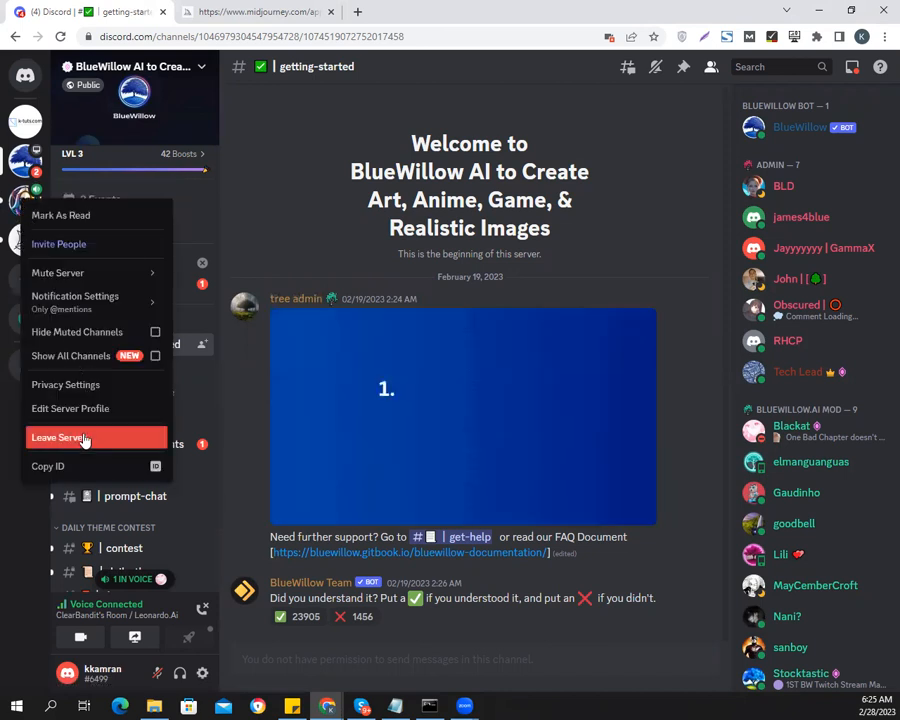
{"action": "left_click", "coordinate": [84, 438]}
{"action": "left_click", "coordinate": [558, 420]}
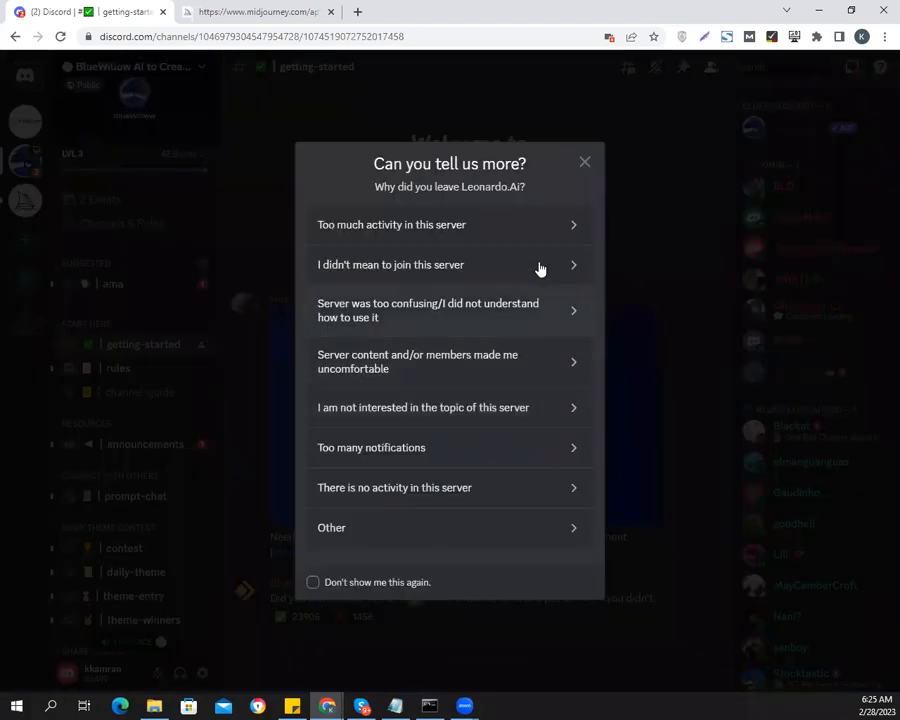
{"action": "left_click", "coordinate": [586, 163]}
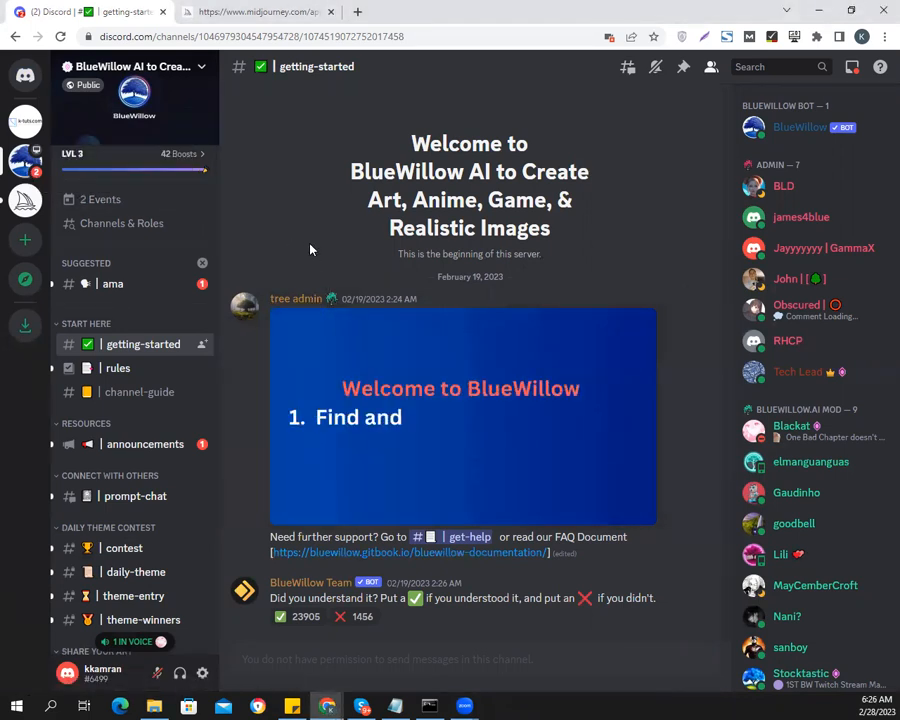
Return to the BlueWillow bot's direct messages from its server and rerun the lawn prompt for a new set of four images
{"action": "right_click", "coordinate": [807, 130]}
{"action": "left_click", "coordinate": [762, 162]}
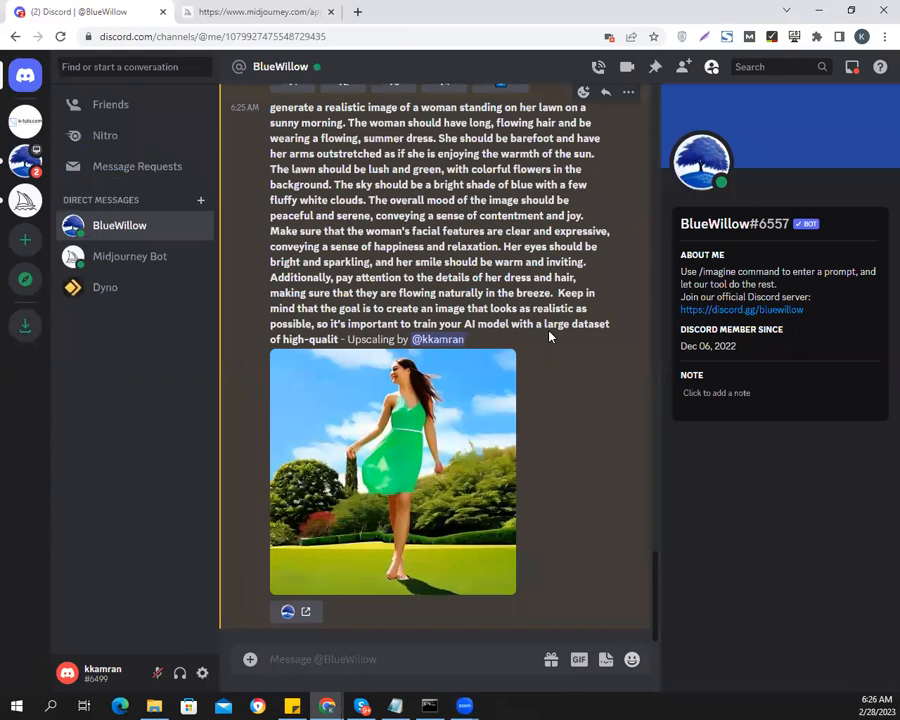
{"action": "scroll", "coordinate": [551, 333], "scroll_direction": "up", "scroll_amount": 4}
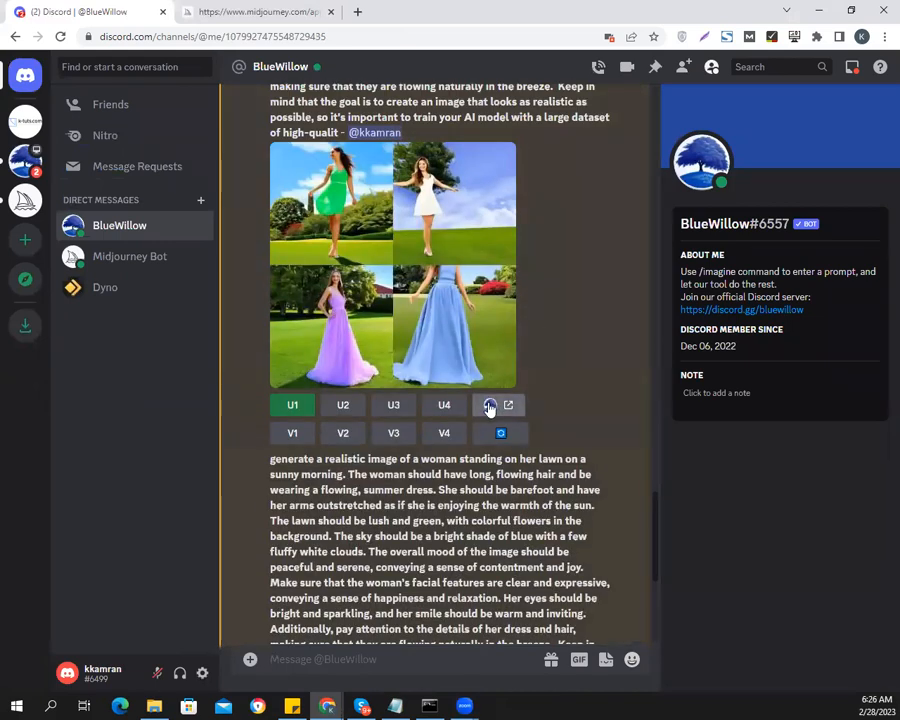
{"action": "left_click", "coordinate": [500, 433]}
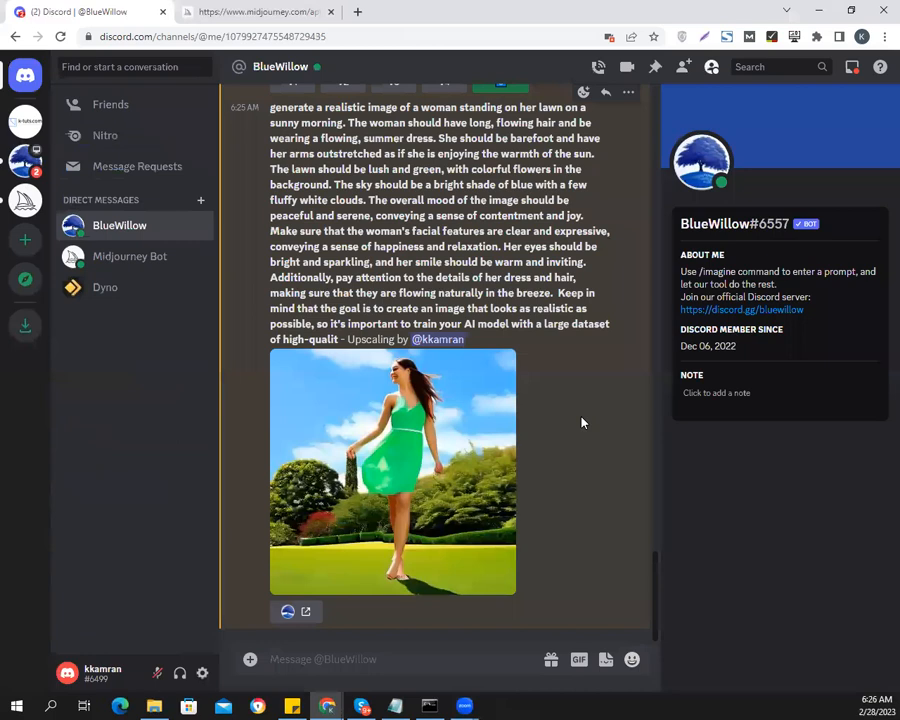
{"action": "scroll", "coordinate": [582, 422], "scroll_direction": "up", "scroll_amount": 3}
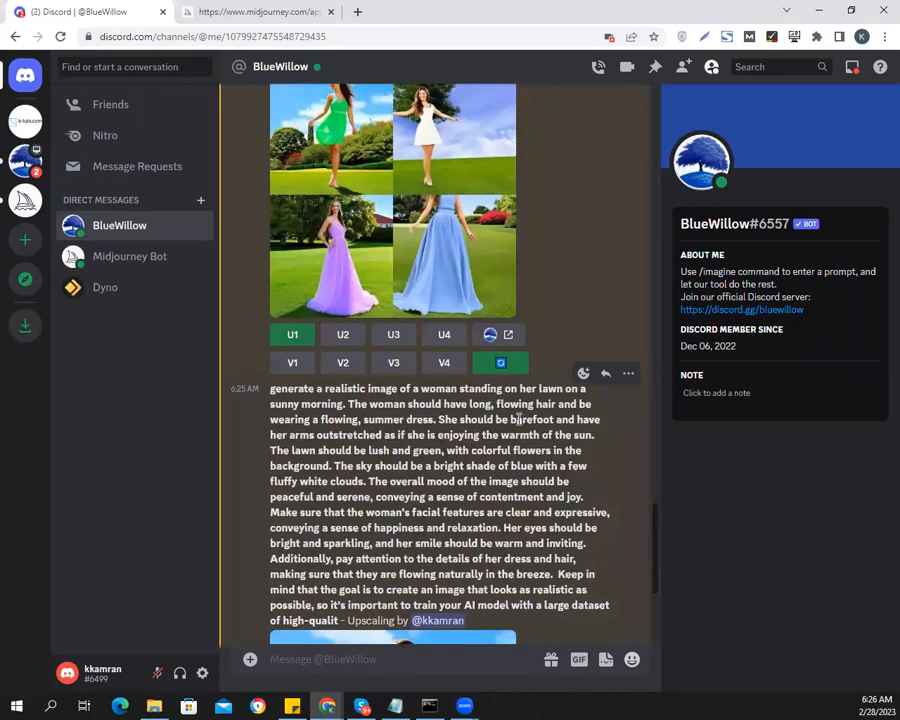
{"action": "scroll", "coordinate": [520, 450], "scroll_direction": "down", "scroll_amount": 3}
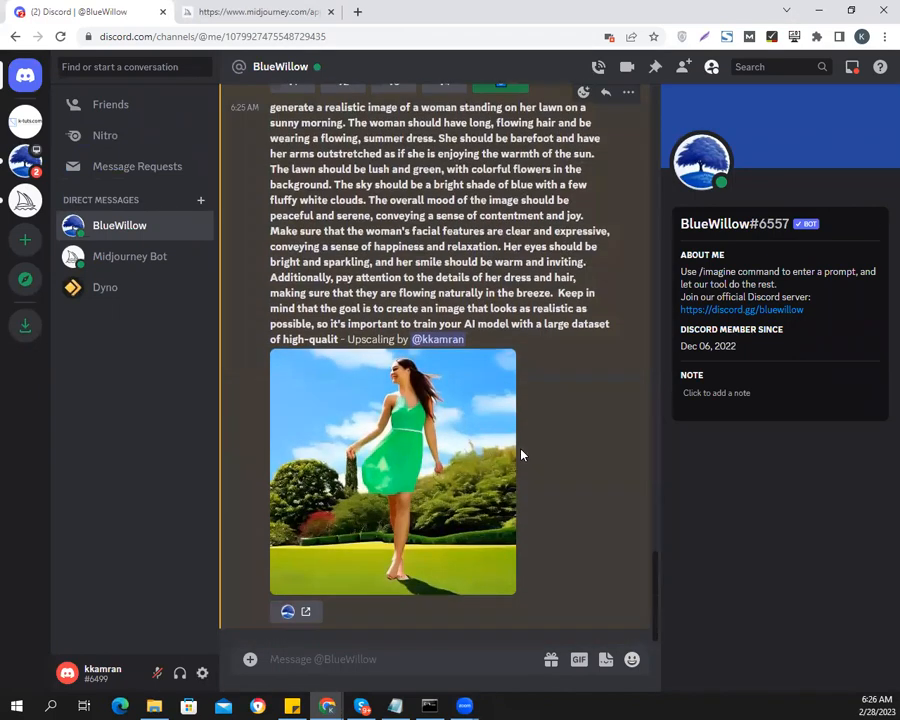
{"action": "scroll", "coordinate": [520, 450], "scroll_direction": "up", "scroll_amount": 3}
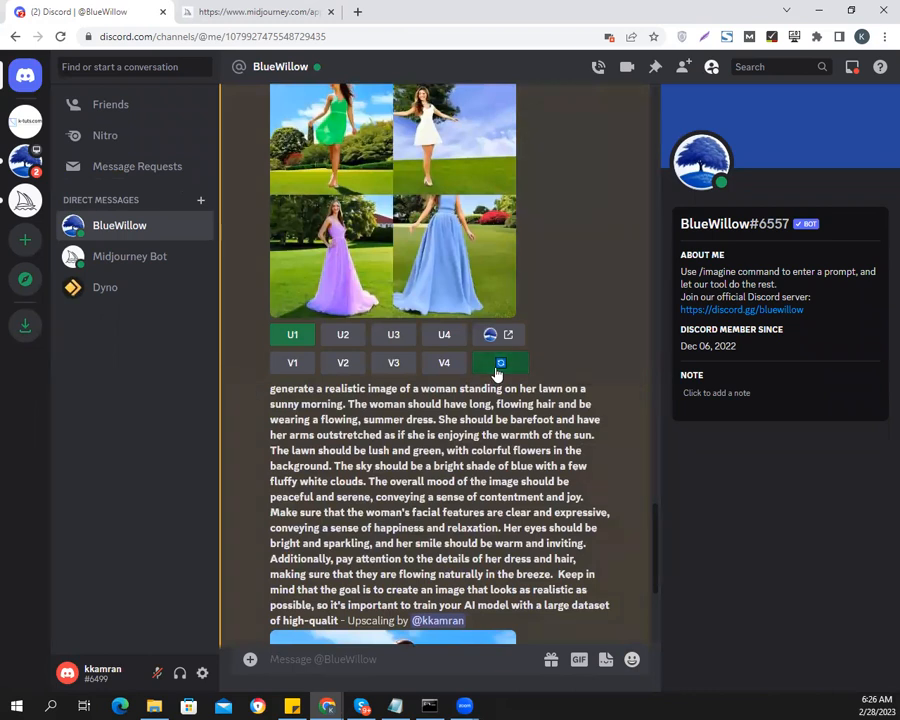
Cancel the waiting woman-on-the-lawn job in the Midjourney Bot's direct messages
{"action": "left_click", "coordinate": [82, 256]}
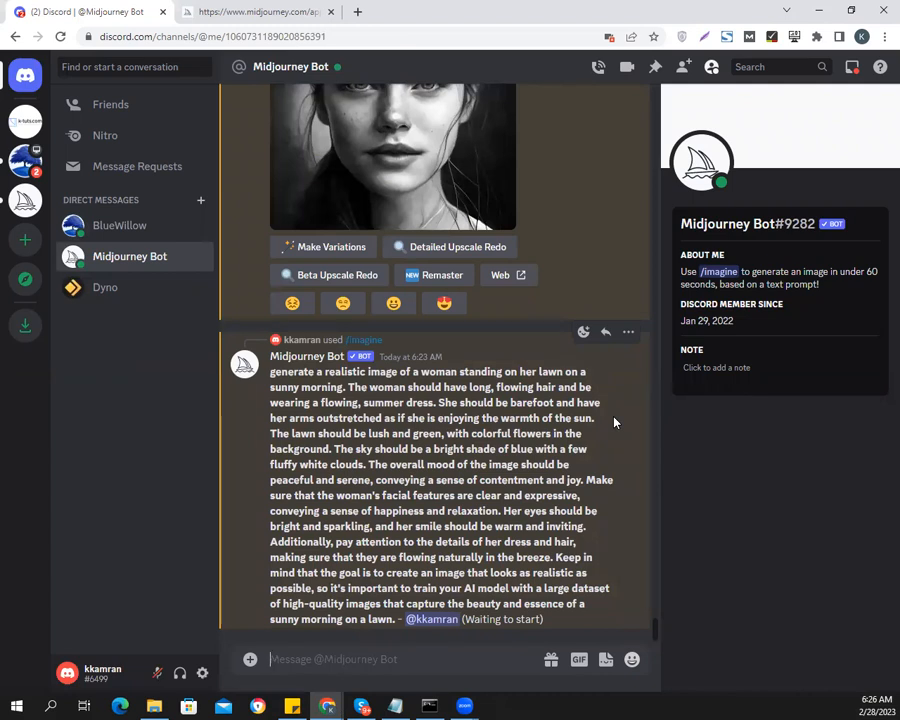
{"action": "right_click", "coordinate": [614, 422]}
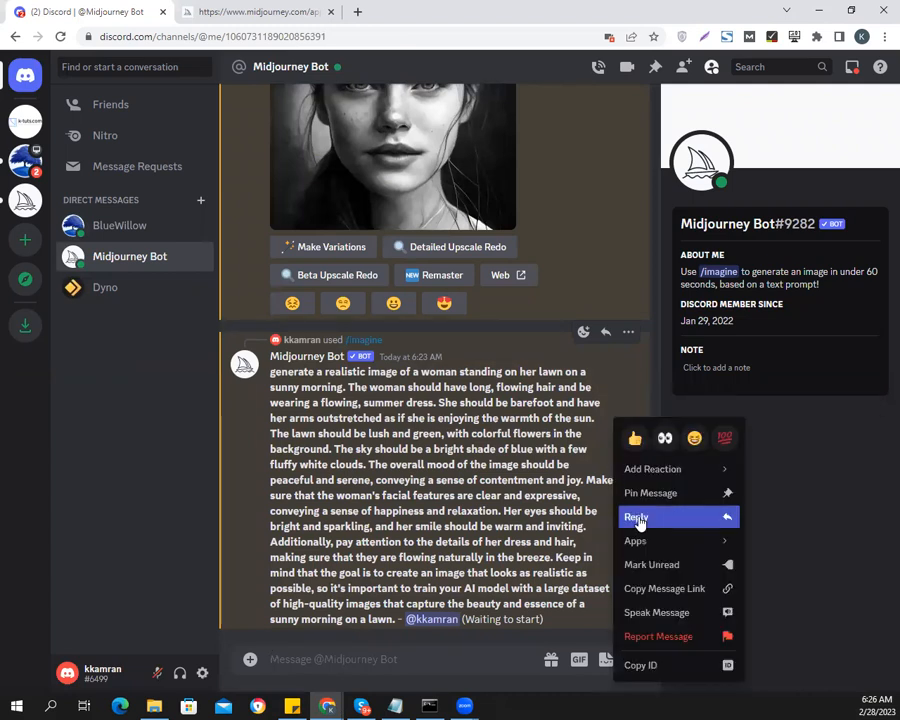
{"action": "mouse_move", "coordinate": [643, 553]}
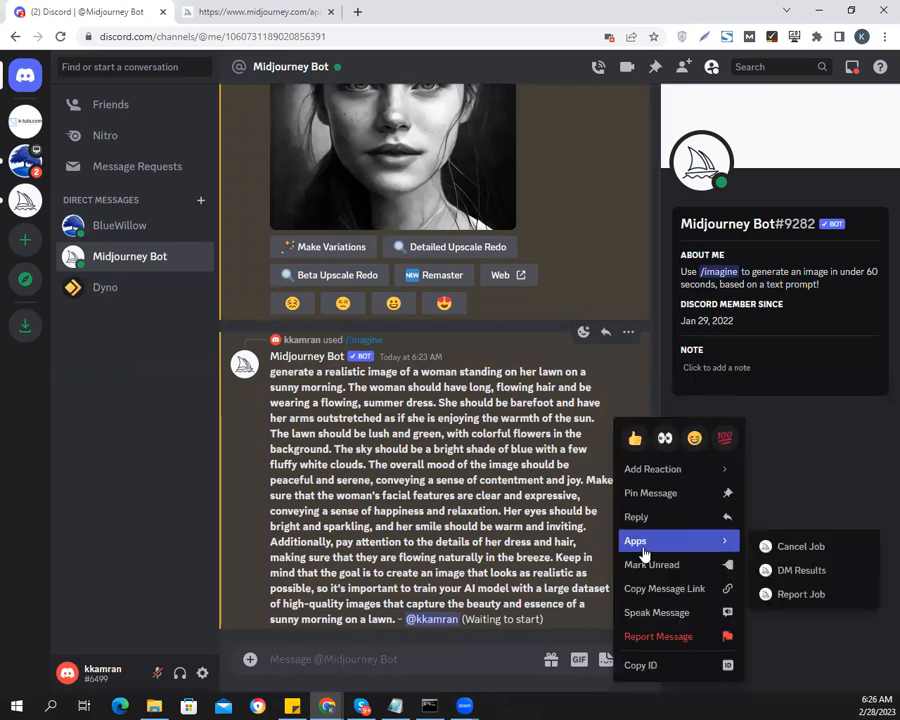
{"action": "left_click", "coordinate": [803, 547]}
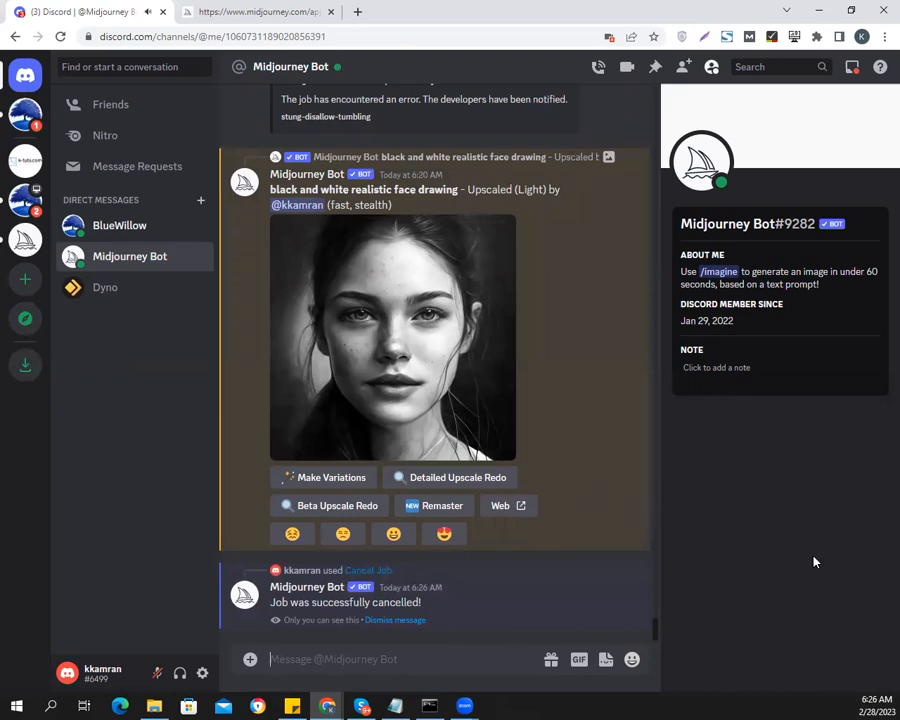
Resubmit the copied woman-on-the-lawn prompt to the Midjourney Bot with the /imagine command
{"action": "type", "text": "/ima"}
{"action": "key", "text": "Tab"}
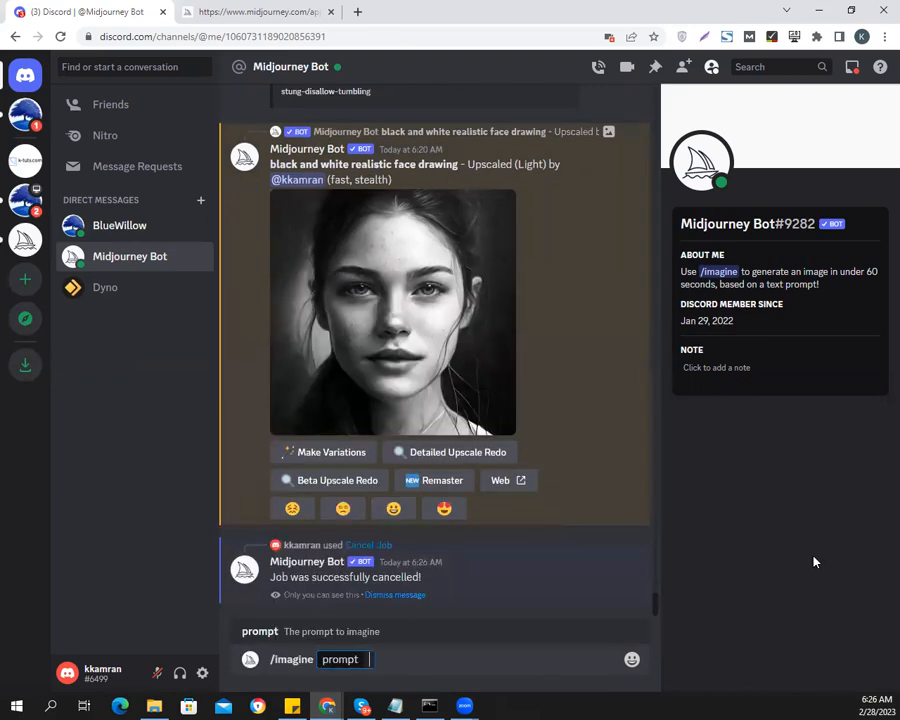
{"action": "key", "text": "ctrl+v"}
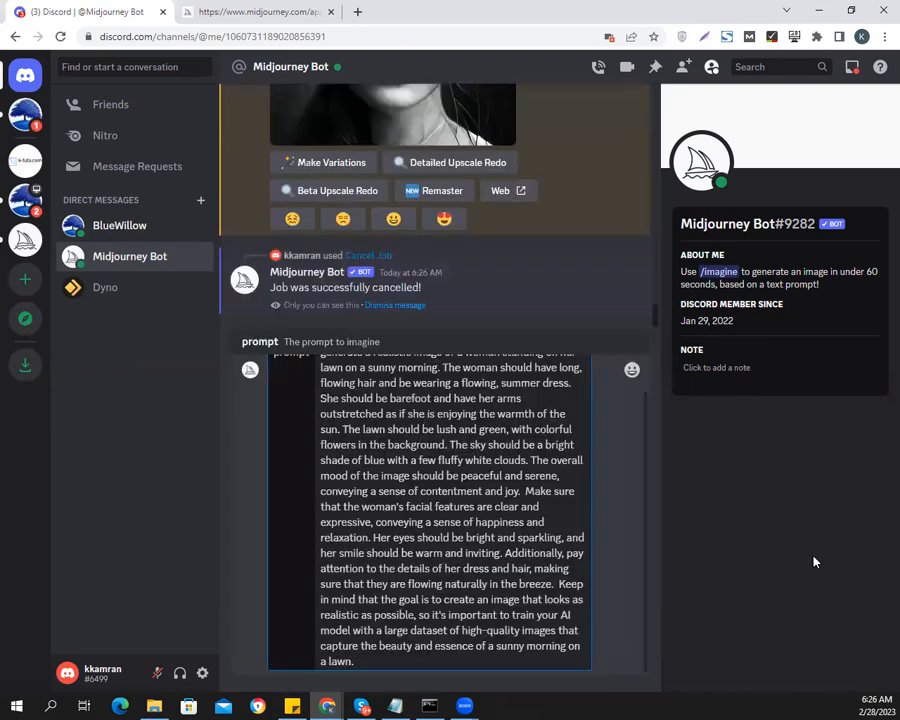
{"action": "key", "text": "Return"}
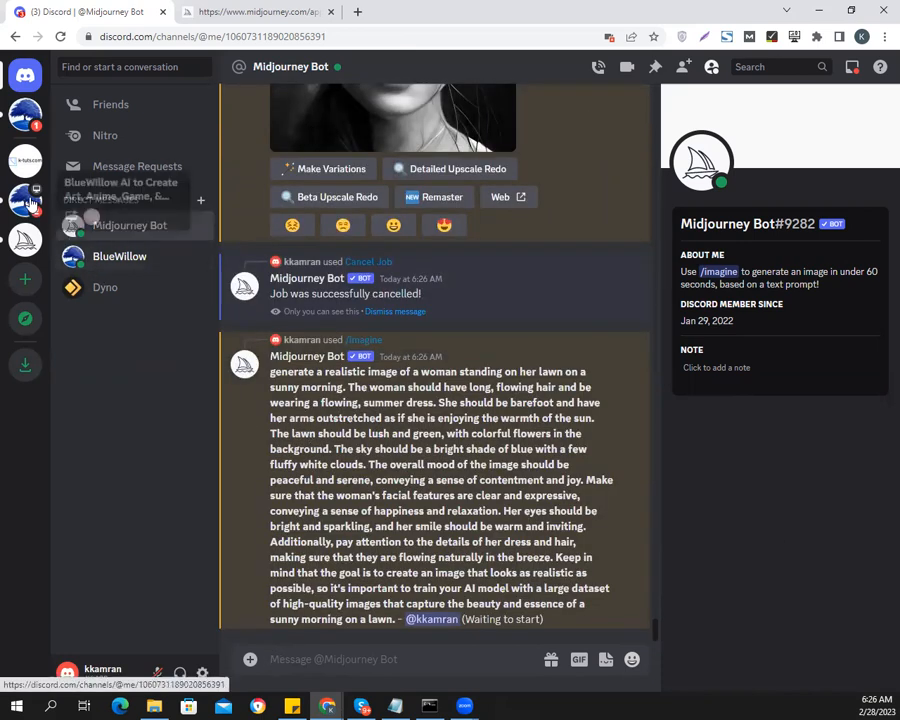
Inspect BlueWillow's new lawn grid, upscale its third image, and view the upscaled picture enlarged
{"action": "left_click", "coordinate": [120, 259]}
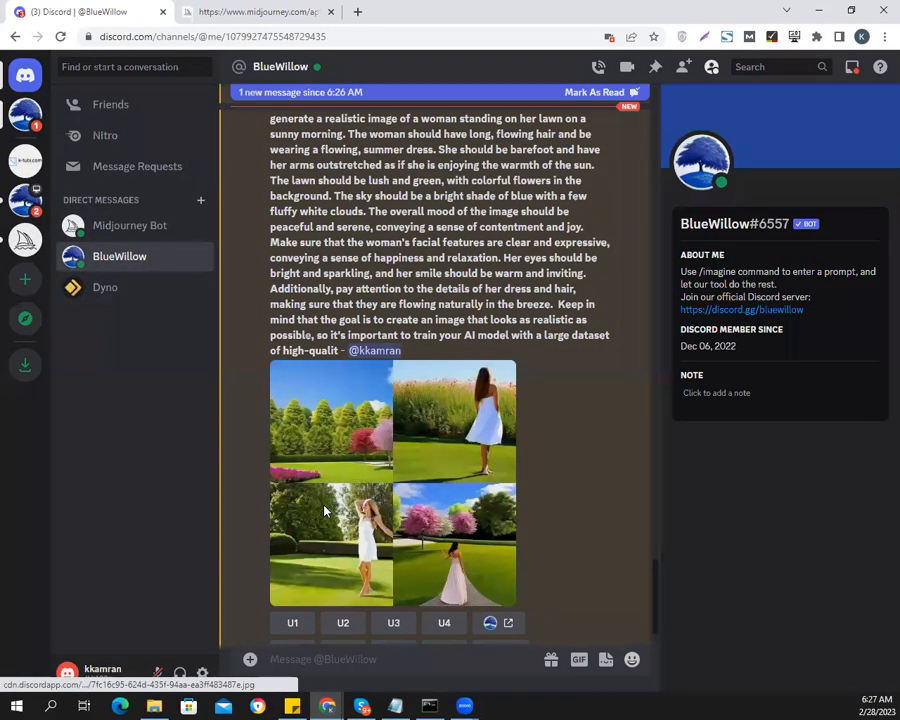
{"action": "left_click", "coordinate": [325, 511]}
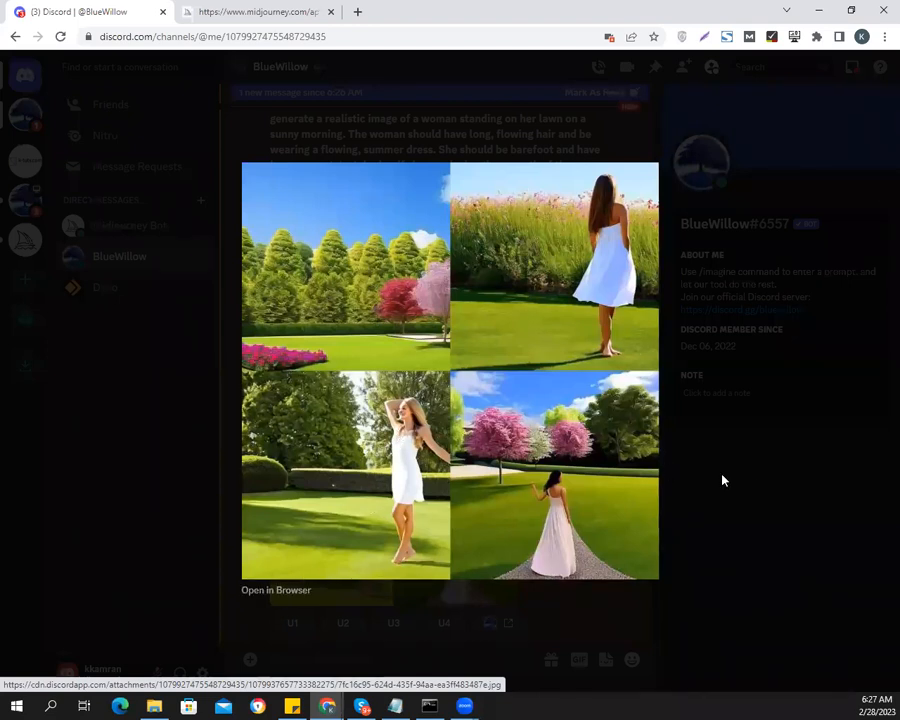
{"action": "left_click", "coordinate": [751, 479]}
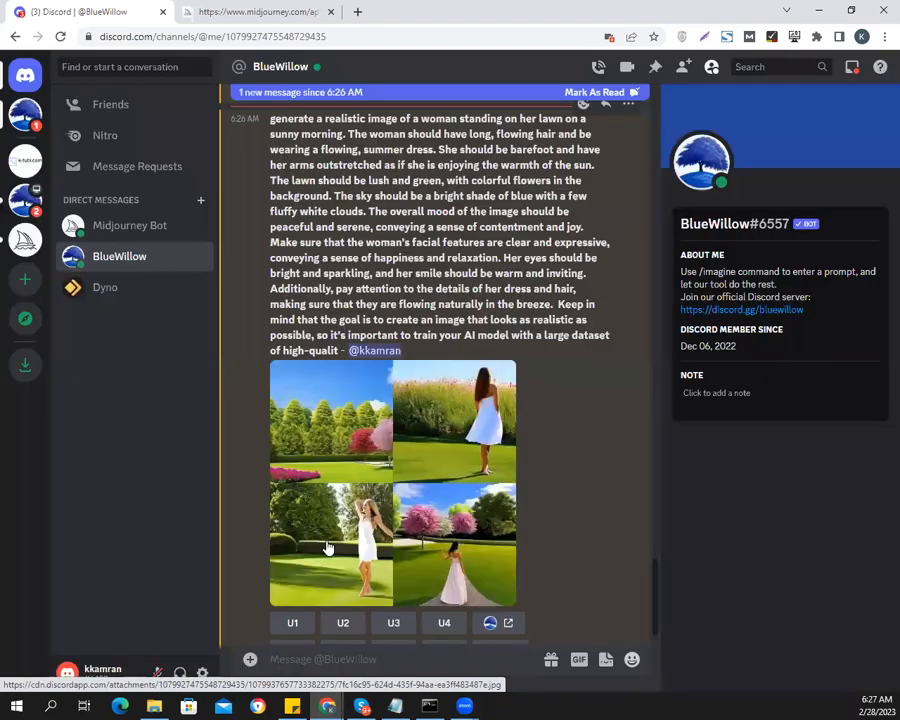
{"action": "scroll", "coordinate": [328, 546], "scroll_direction": "down", "scroll_amount": 1}
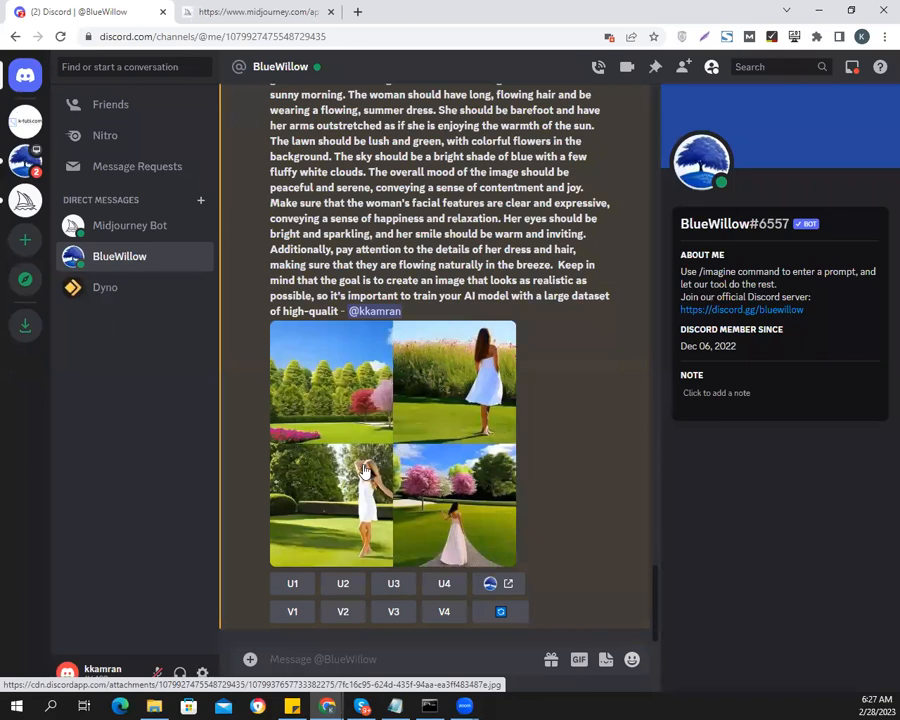
{"action": "left_click", "coordinate": [393, 586]}
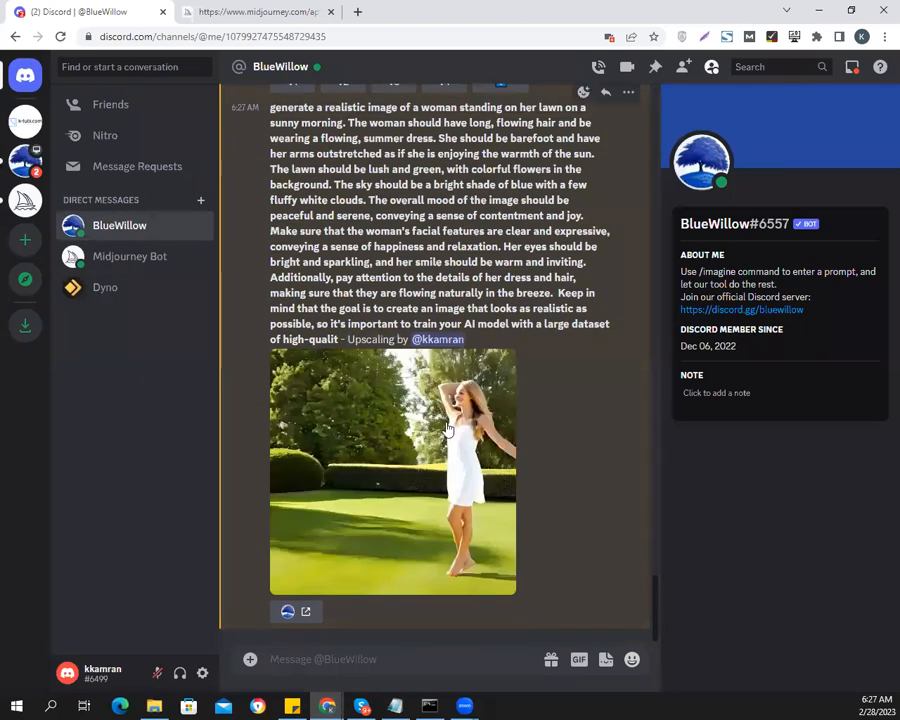
{"action": "left_click", "coordinate": [448, 428]}
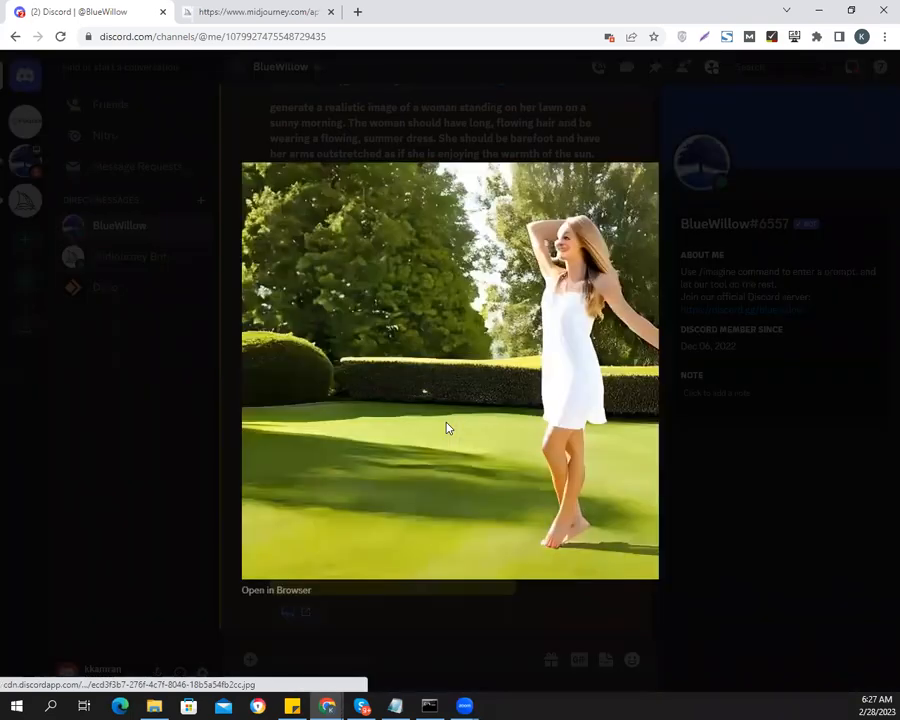
{"action": "left_click", "coordinate": [718, 509]}
Review BlueWillow's new four-image grid enlarged again and upscale its second image, the woman seen from behind
{"action": "scroll", "coordinate": [446, 483], "scroll_direction": "up", "scroll_amount": 4}
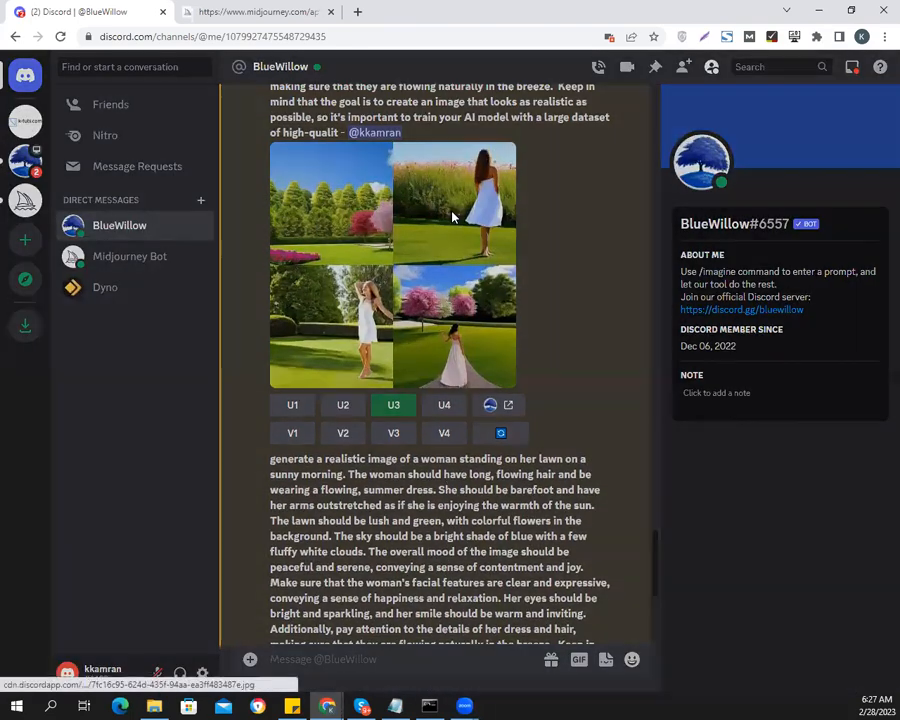
{"action": "left_click", "coordinate": [454, 216]}
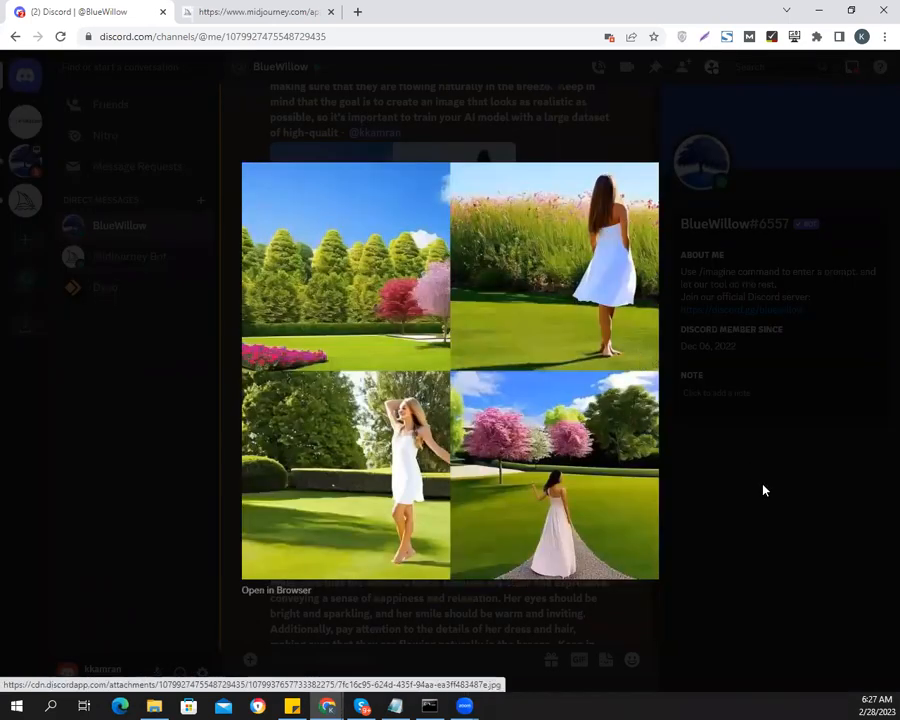
{"action": "left_click", "coordinate": [761, 487]}
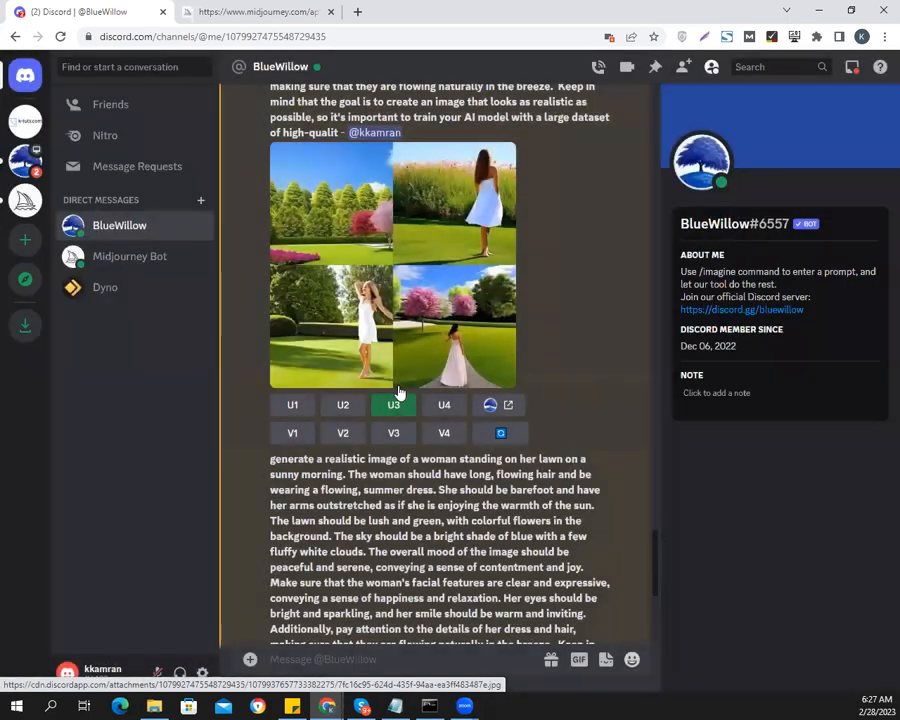
{"action": "left_click", "coordinate": [343, 410]}
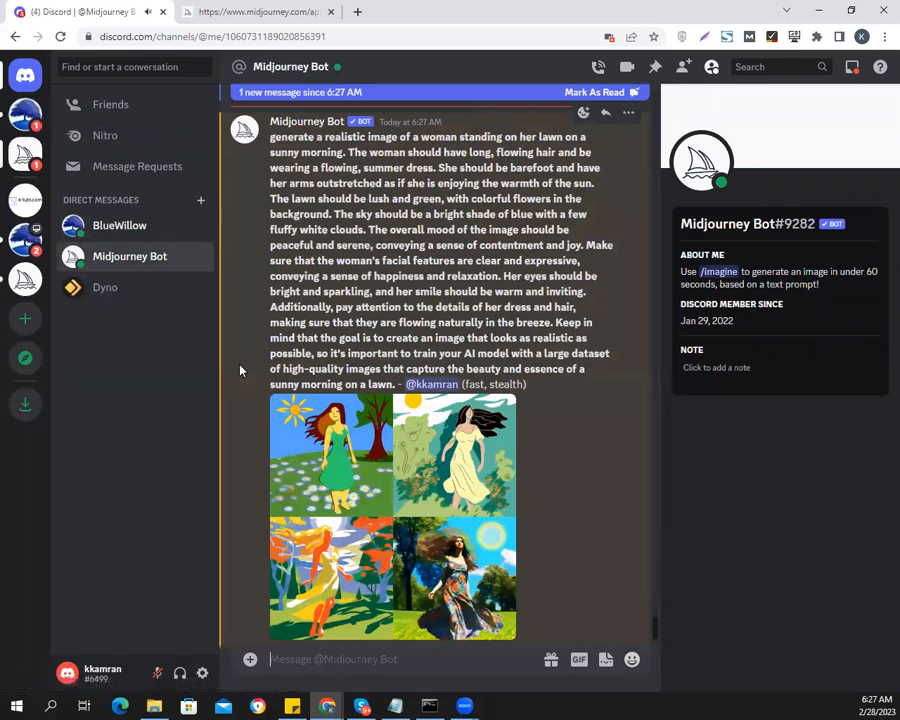
Examine the Midjourney Bot's four-image grid of the woman on the lawn enlarged, together with its prompt text
{"action": "scroll", "coordinate": [508, 491], "scroll_direction": "down", "scroll_amount": 1}
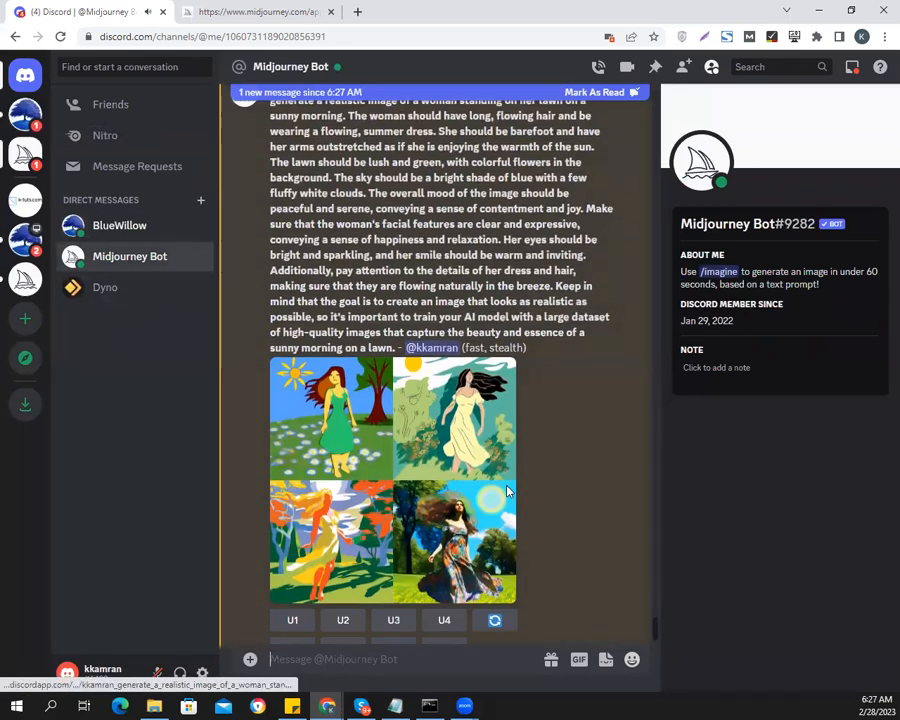
{"action": "scroll", "coordinate": [508, 491], "scroll_direction": "down", "scroll_amount": 1}
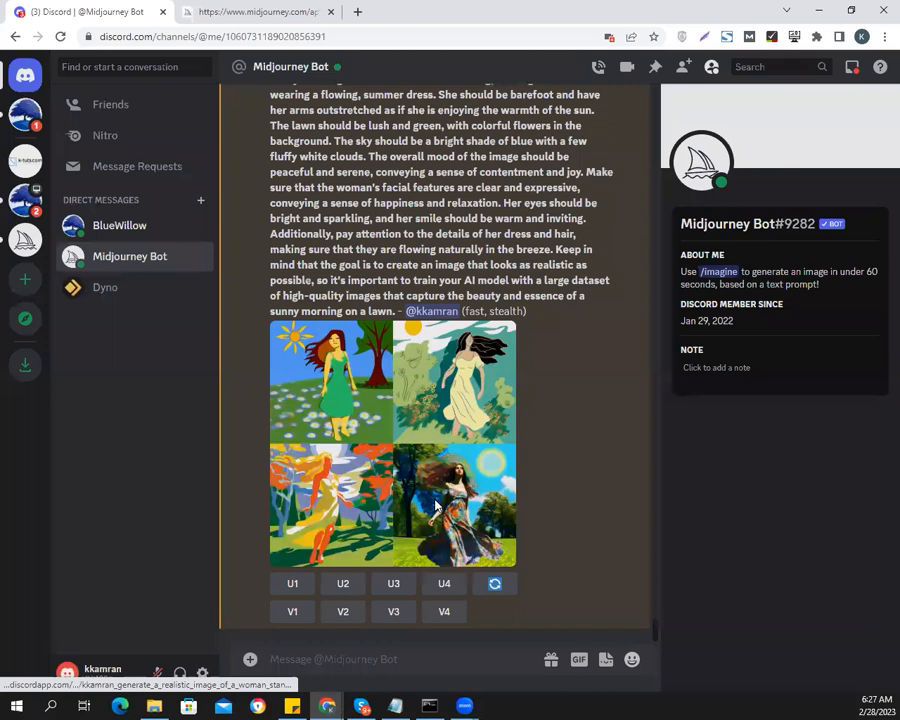
{"action": "left_click", "coordinate": [436, 507]}
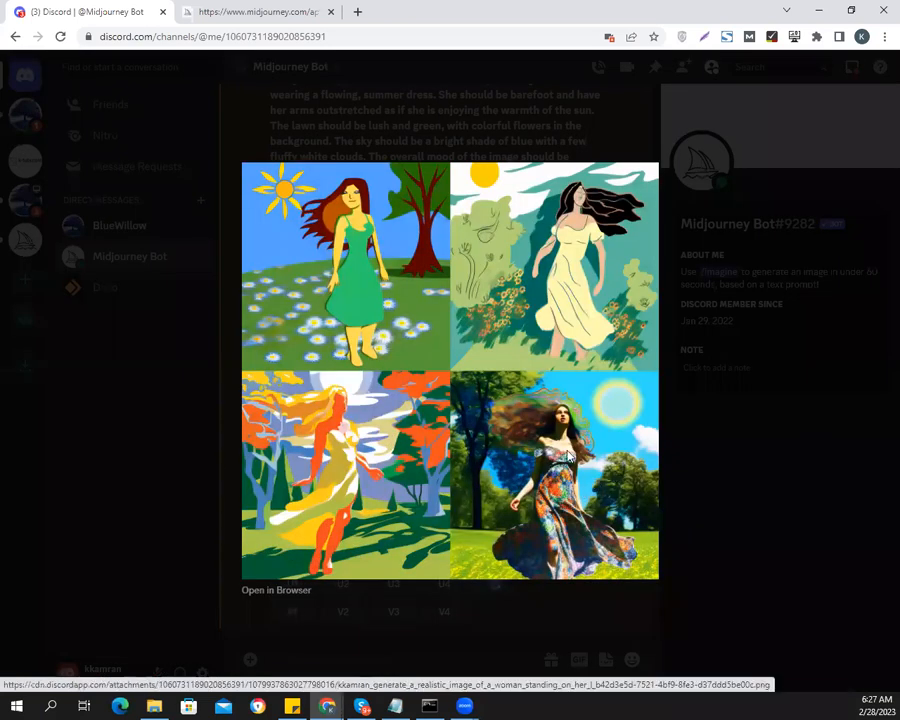
{"action": "left_click", "coordinate": [705, 532]}
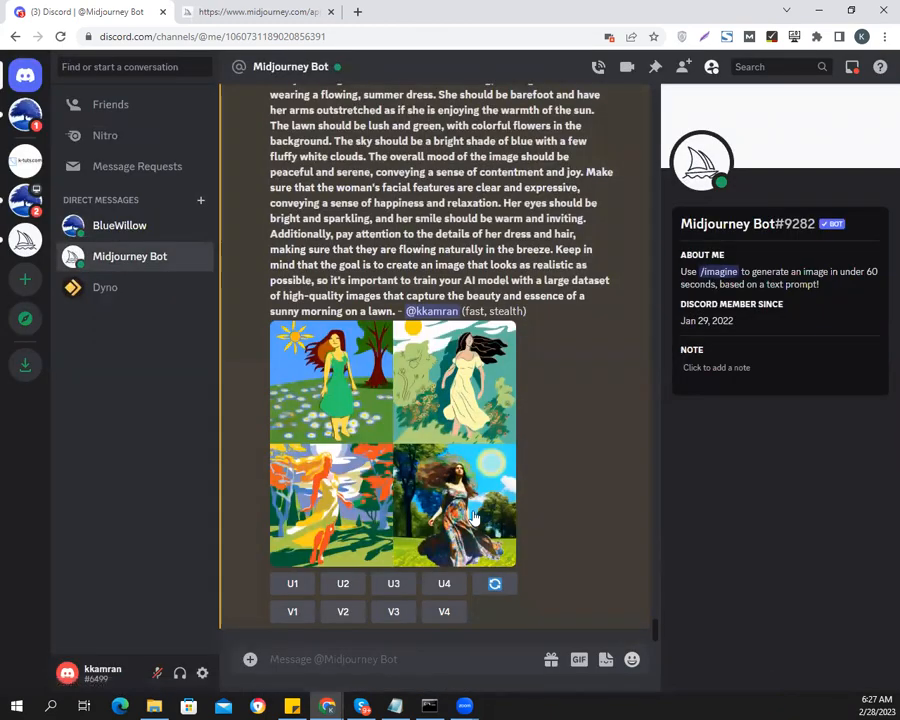
{"action": "scroll", "coordinate": [339, 215], "scroll_direction": "up", "scroll_amount": 3}
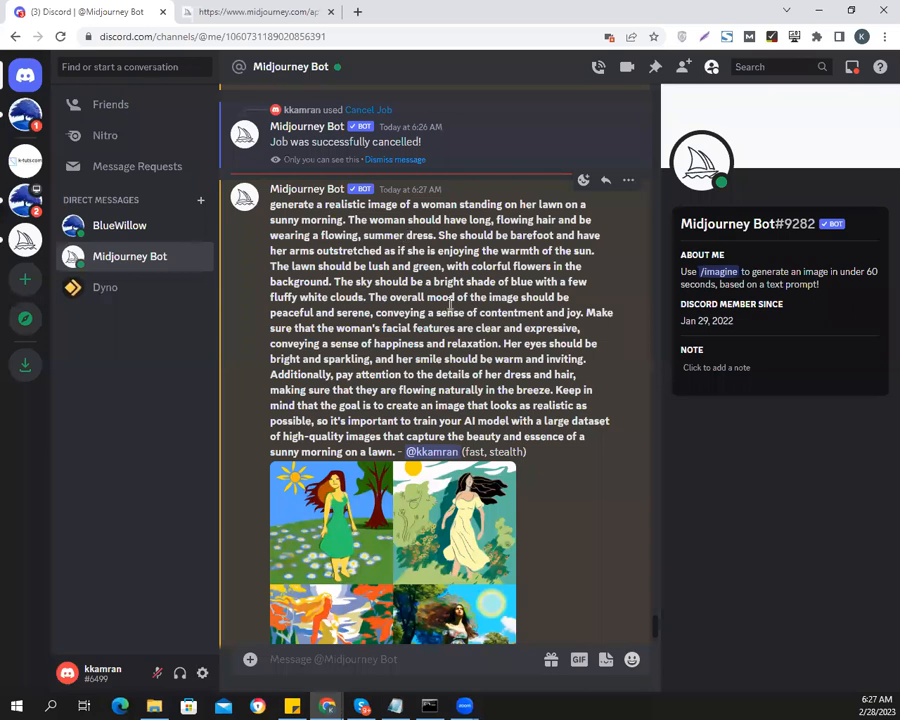
Start a new /imagine prompt for the Midjourney Bot with the text "woman on her lawn, sunny morning,"
{"action": "scroll", "coordinate": [453, 308], "scroll_direction": "down", "scroll_amount": 3}
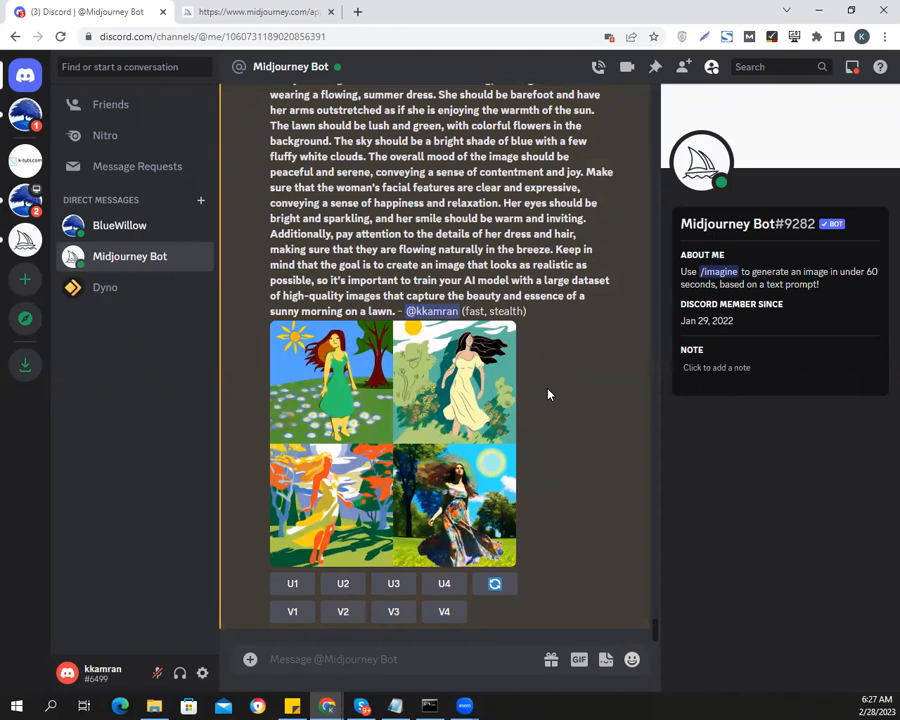
{"action": "scroll", "coordinate": [556, 463], "scroll_direction": "up", "scroll_amount": 3}
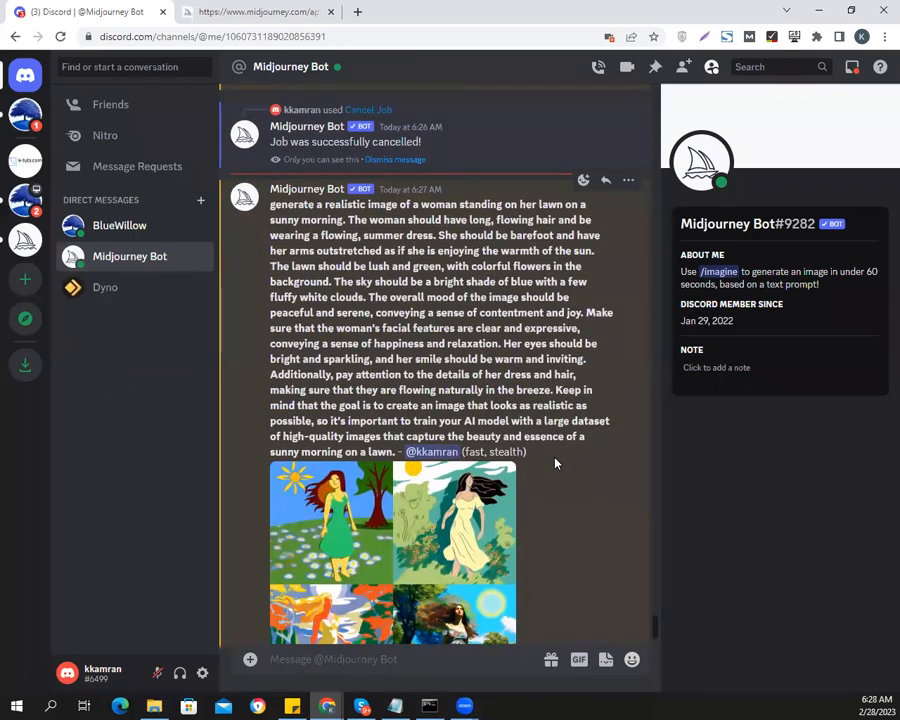
{"action": "scroll", "coordinate": [556, 463], "scroll_direction": "down", "scroll_amount": 3}
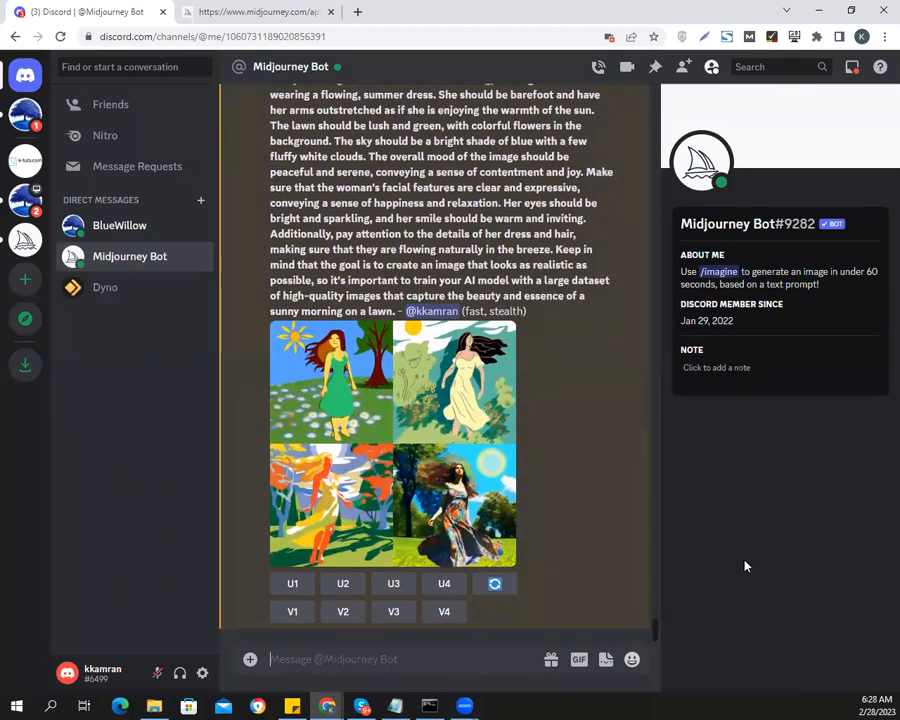
{"action": "type", "text": "/imag"}
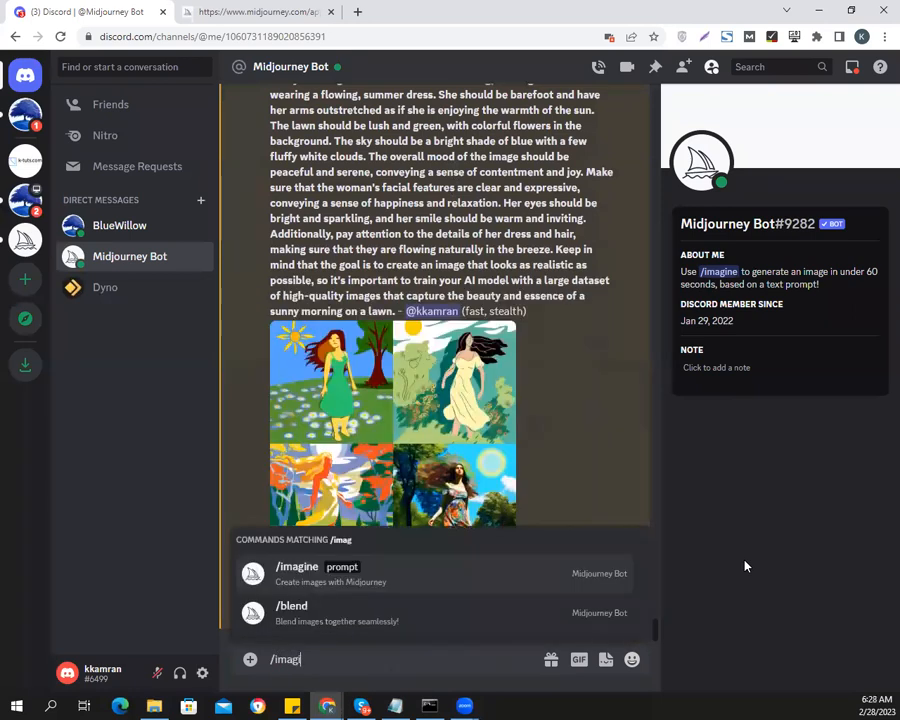
{"action": "key", "text": "Tab"}
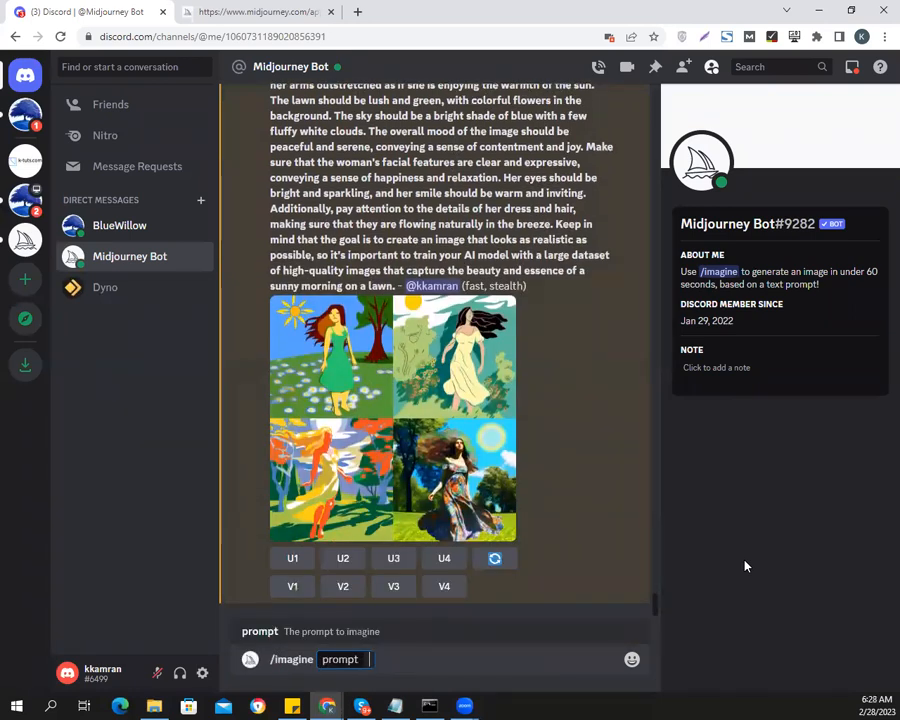
{"action": "type", "text": "woman in"}
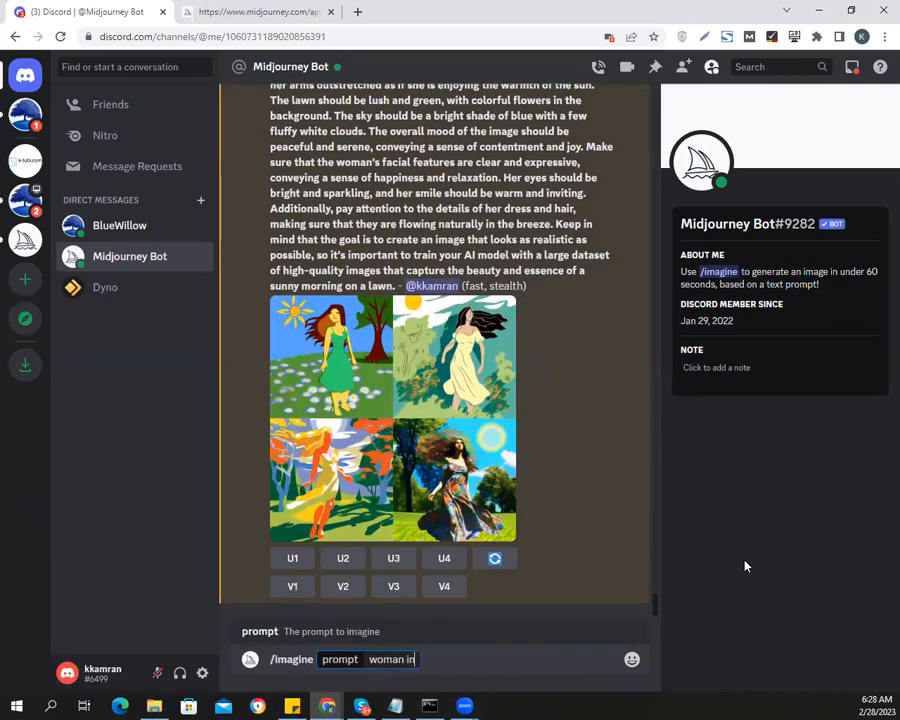
{"action": "type", "text": " her"}
{"action": "key", "text": "BackSpace"}
{"action": "key", "text": "BackSpace"}
{"action": "key", "text": "BackSpace"}
{"action": "key", "text": "BackSpace"}
{"action": "key", "text": "BackSpace"}
{"action": "key", "text": "BackSpace"}
{"action": "type", "text": "on her lawn, sunny"}
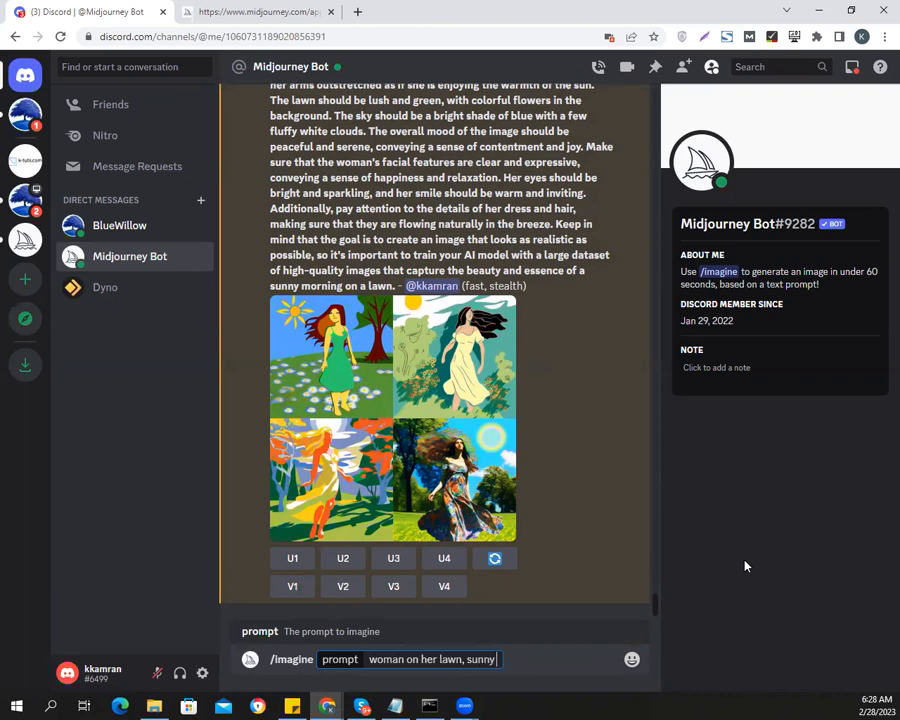
{"action": "type", "text": " morning,"}
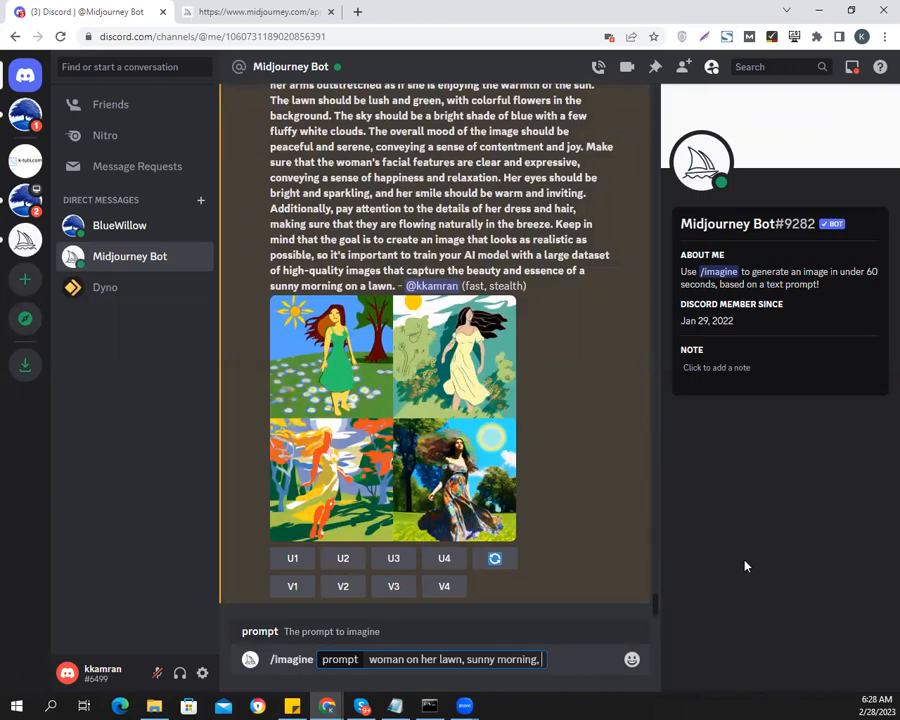
Complete the prompt with "lawn is lush and green" and submit it to the Midjourney Bot
{"action": "type", "text": "lawn is lush ansd gr"}
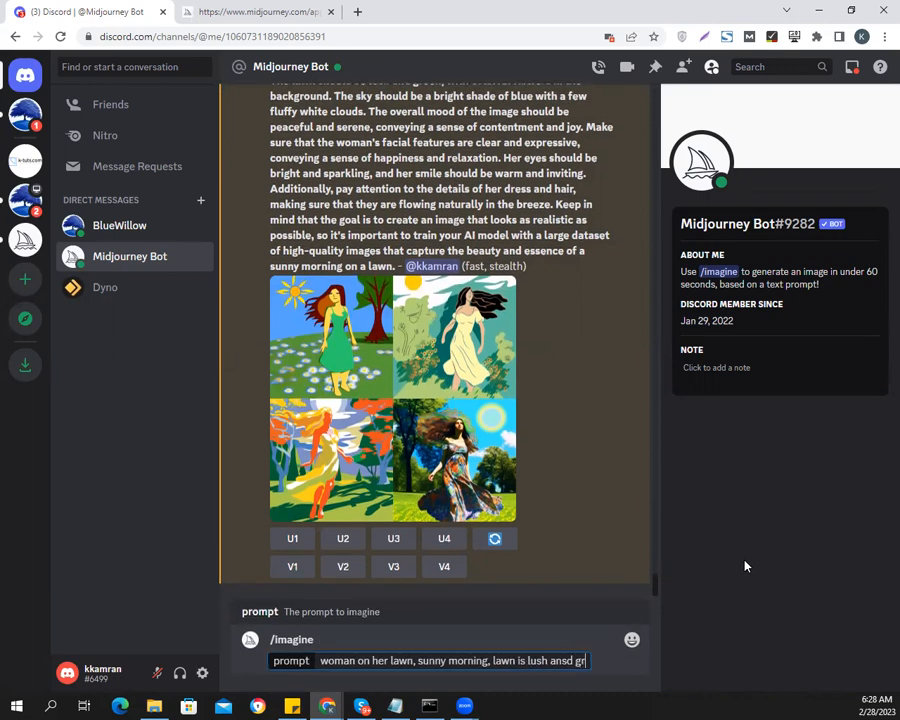
{"action": "type", "text": "een"}
{"action": "key", "text": "BackSpace"}
{"action": "key", "text": "BackSpace"}
{"action": "key", "text": "BackSpace"}
{"action": "key", "text": "BackSpace"}
{"action": "key", "text": "BackSpace"}
{"action": "key", "text": "BackSpace"}
{"action": "key", "text": "BackSpace"}
{"action": "key", "text": "BackSpace"}
{"action": "type", "text": "d green"}
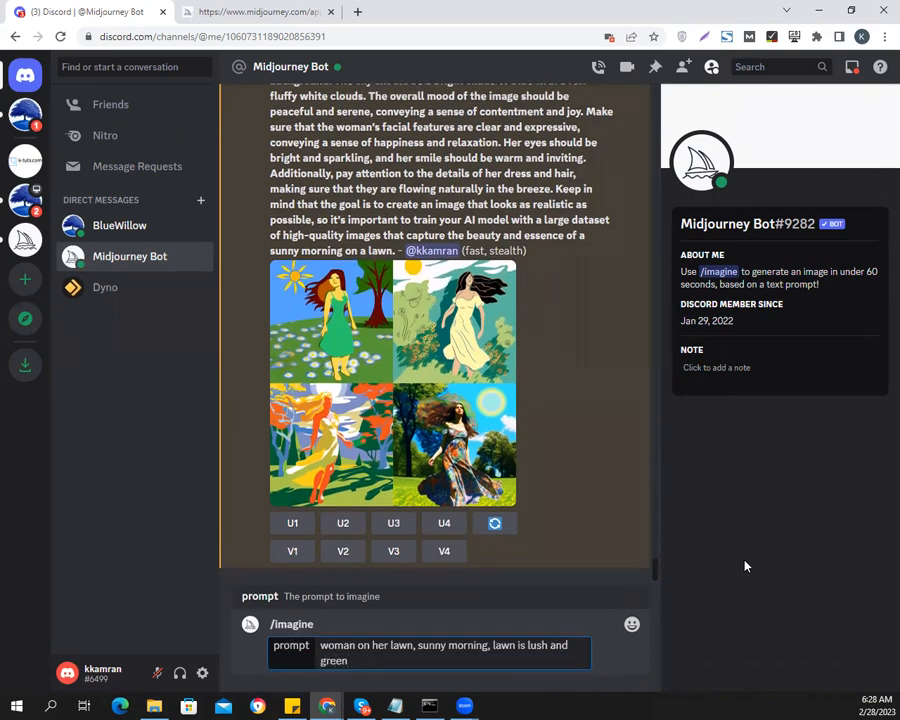
{"action": "key", "text": "Return"}
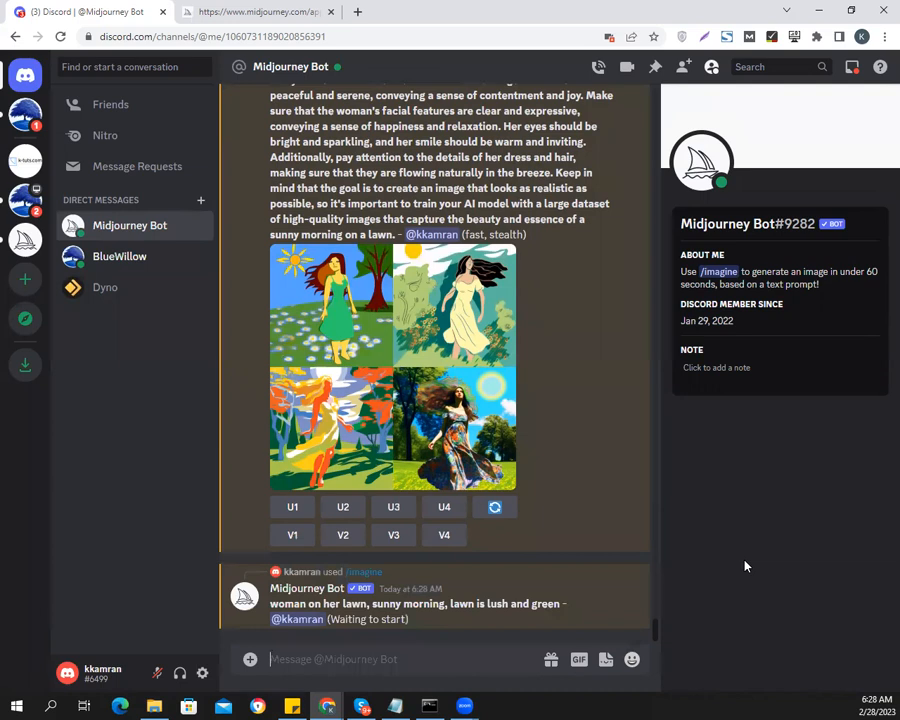
View BlueWillow's upscaled picture of the woman seen from behind in enlarged form
{"action": "left_click", "coordinate": [124, 260]}
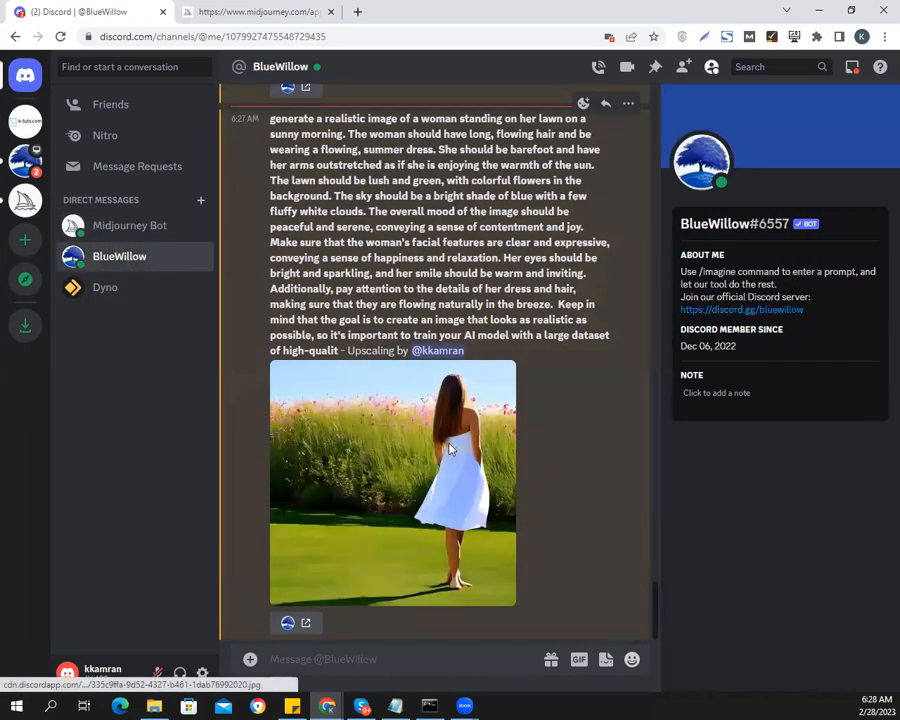
{"action": "left_click", "coordinate": [449, 450]}
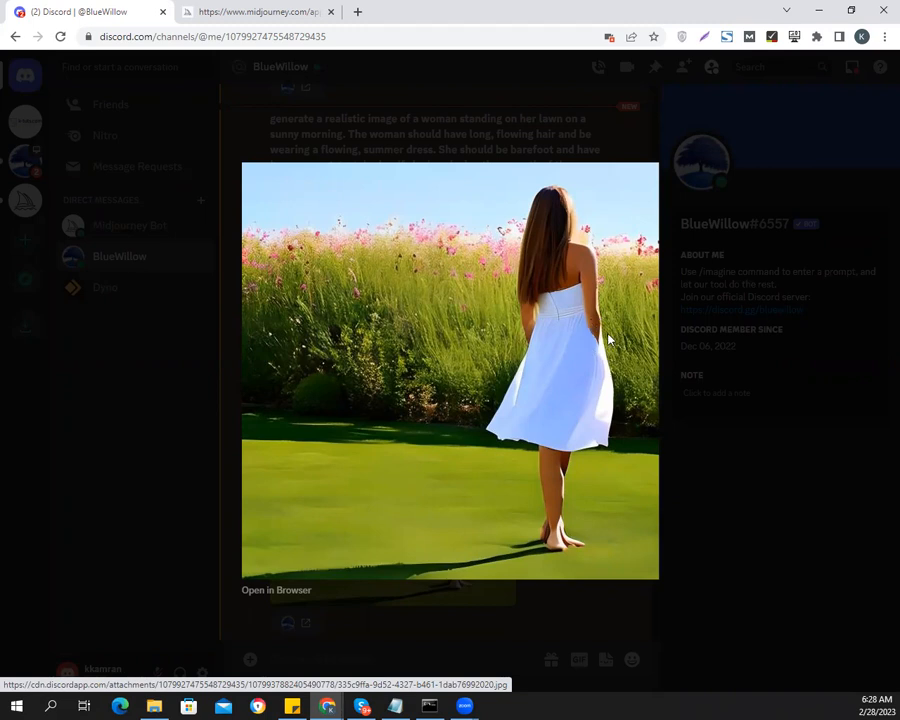
{"action": "left_click", "coordinate": [737, 498]}
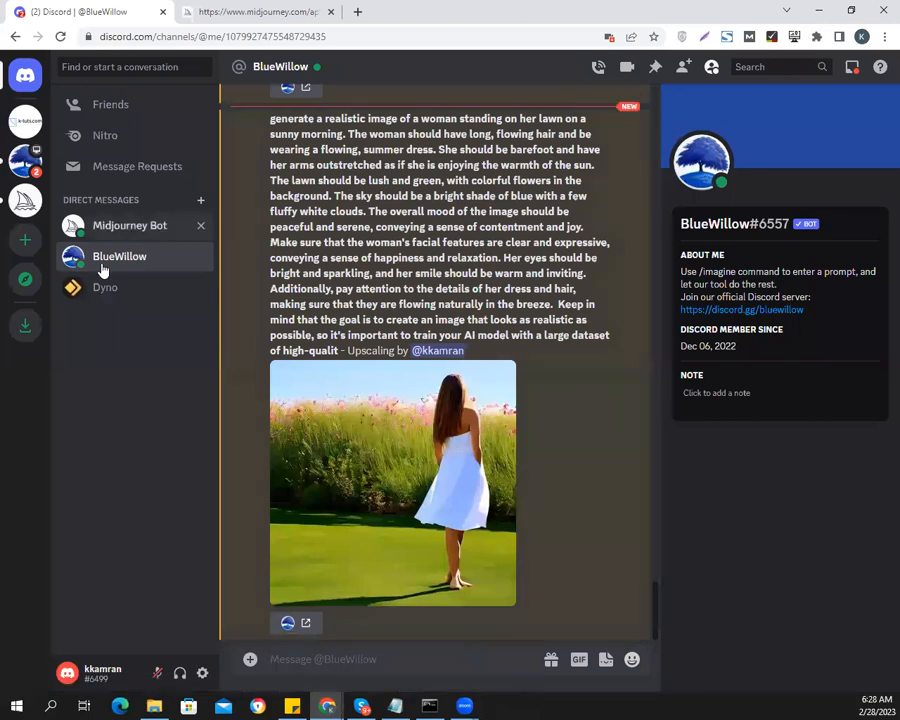
Copy the short woman-on-her-lawn prompt from the Midjourney Bot conversation and submit it to BlueWillow with the /imagine command
{"action": "left_click", "coordinate": [116, 232]}
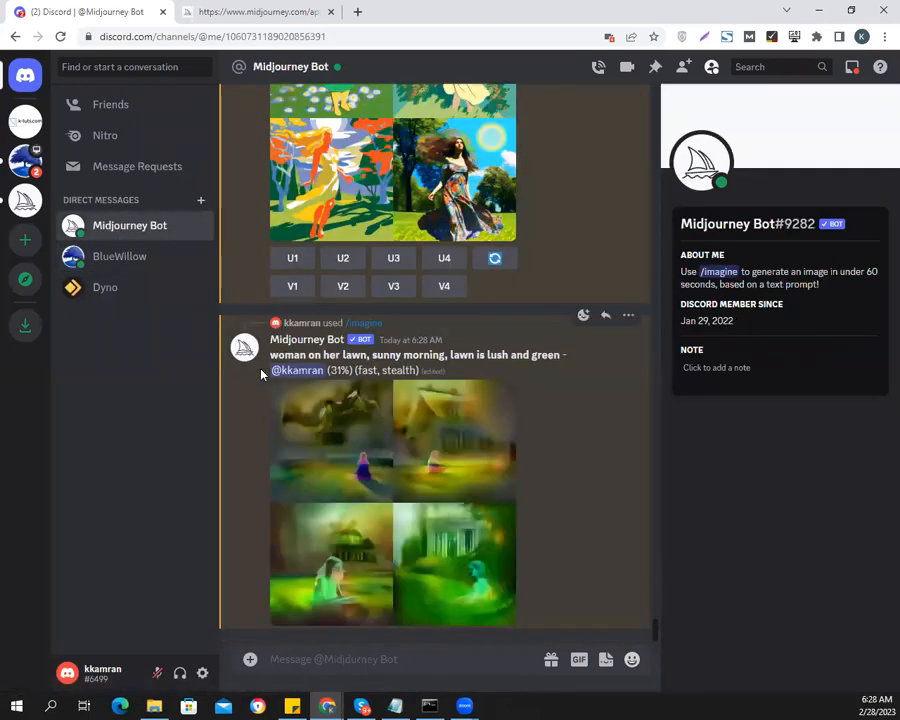
{"action": "left_click_drag", "start_coordinate": [269, 354], "coordinate": [558, 353]}
{"action": "key", "text": "ctrl+c"}
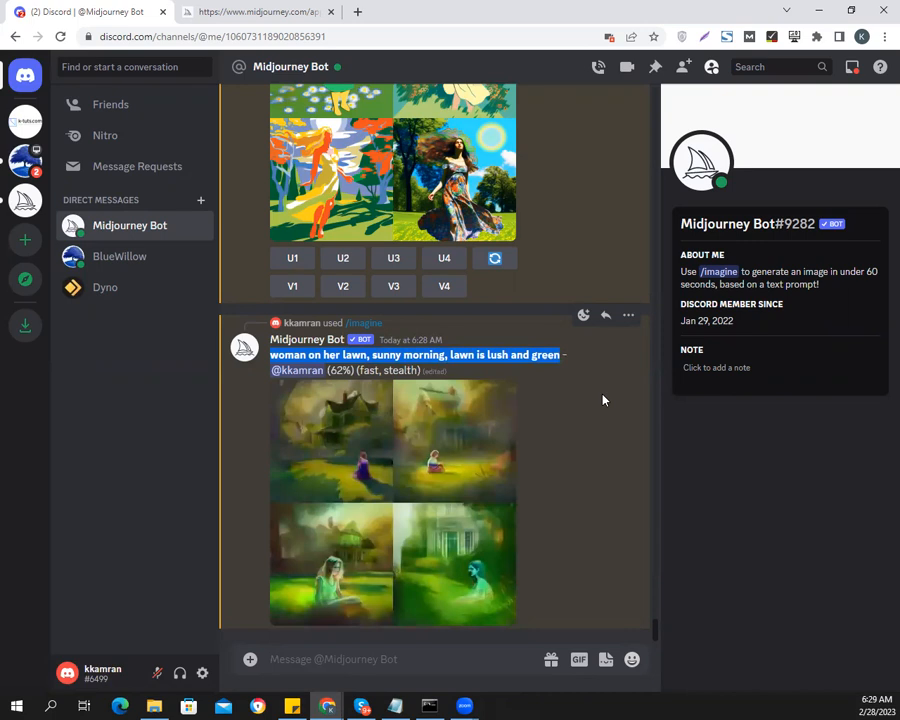
{"action": "left_click", "coordinate": [100, 256]}
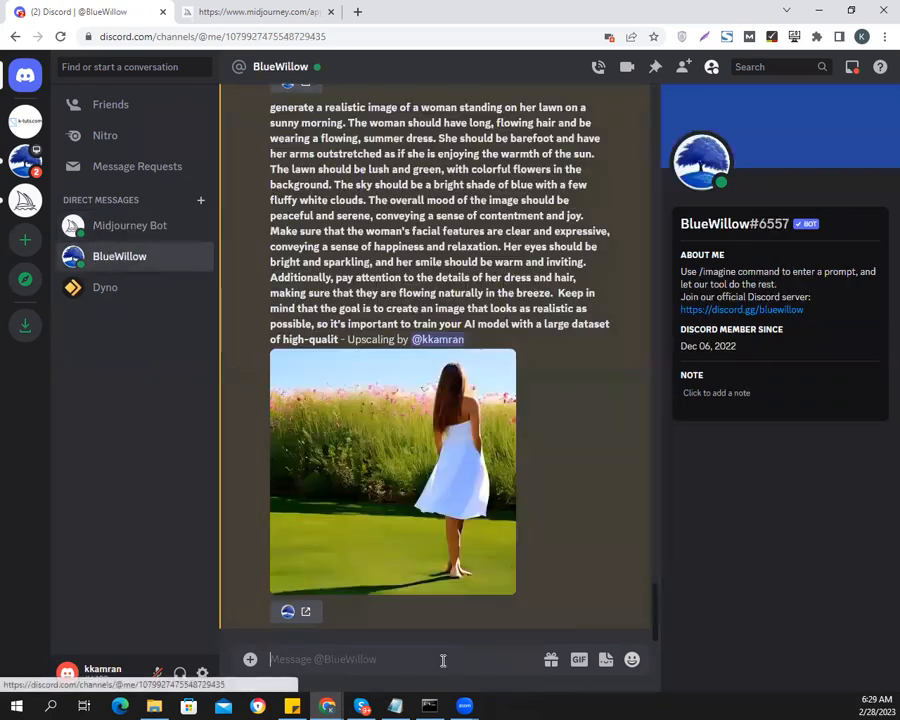
{"action": "type", "text": "/ima"}
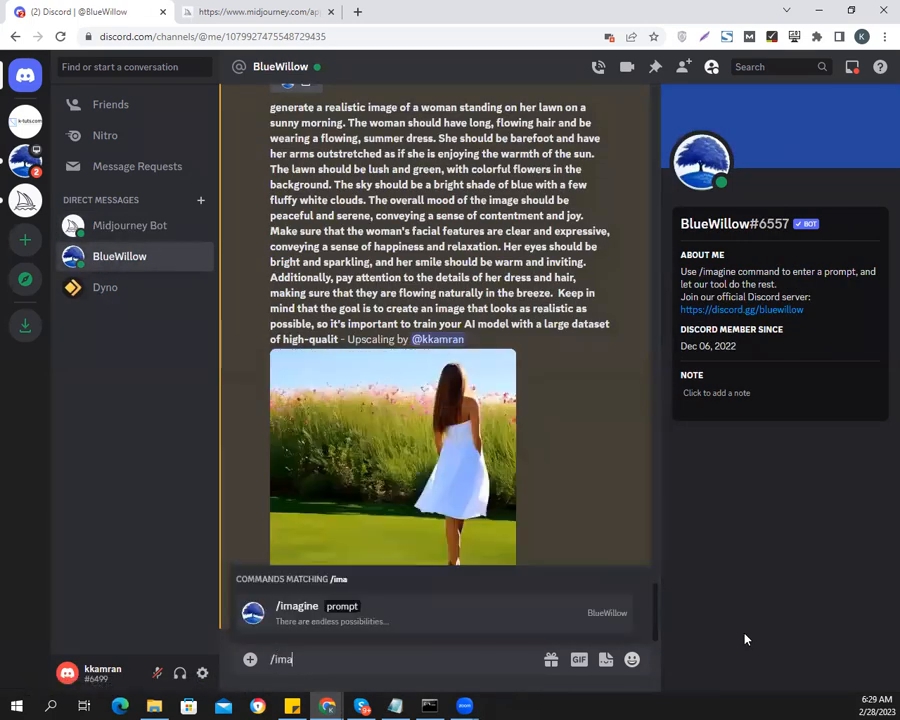
{"action": "key", "text": "Tab"}
{"action": "key", "text": "ctrl+v"}
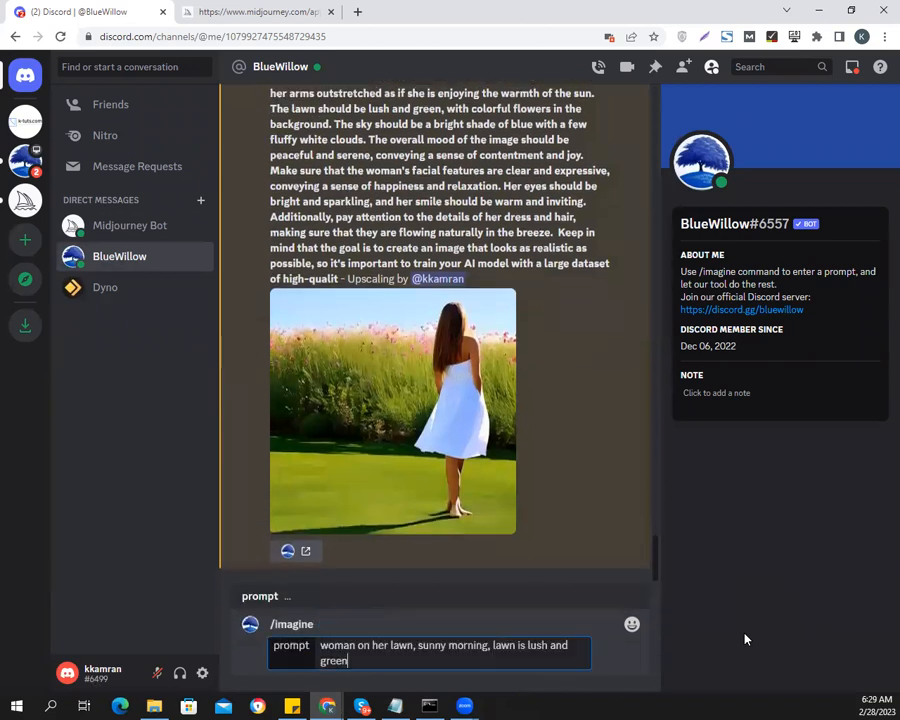
{"action": "key", "text": "Return"}
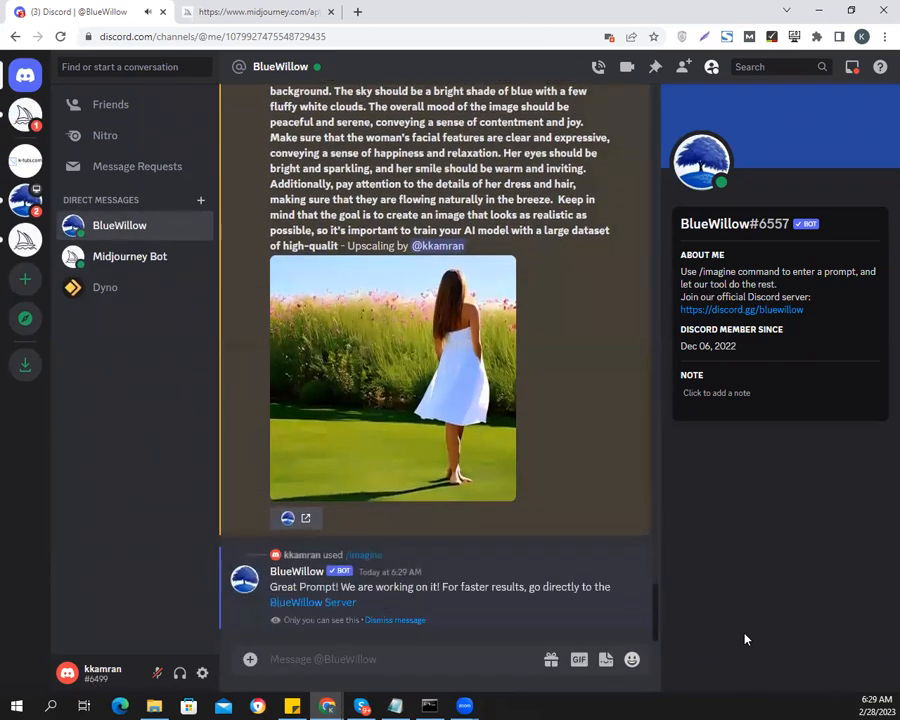
Review the Midjourney Bot's grid for the short lawn prompt enlarged and upscale its third image
{"action": "left_click", "coordinate": [128, 259]}
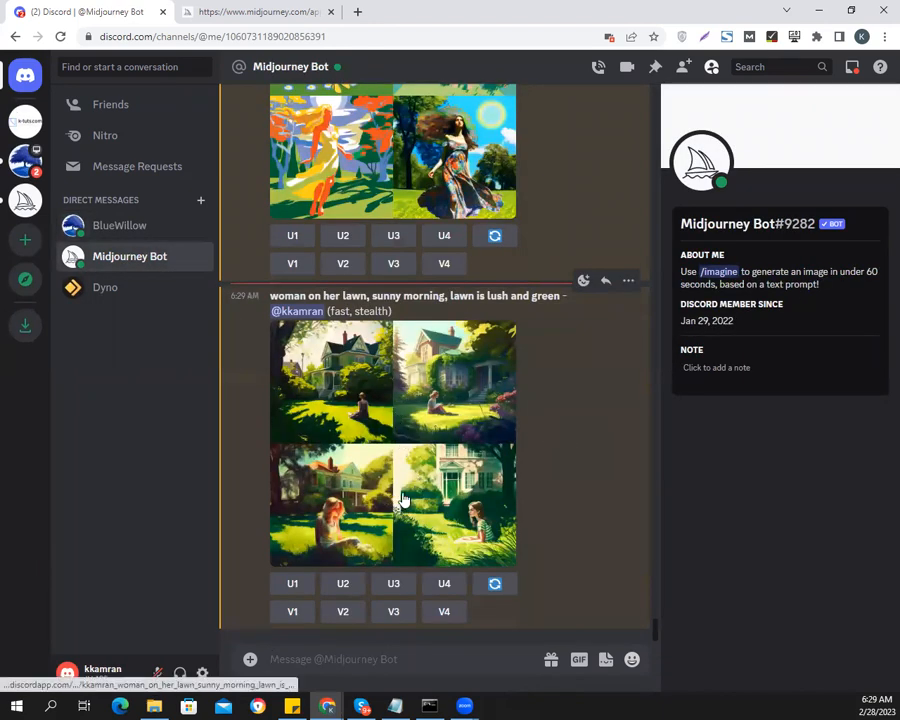
{"action": "left_click", "coordinate": [404, 500]}
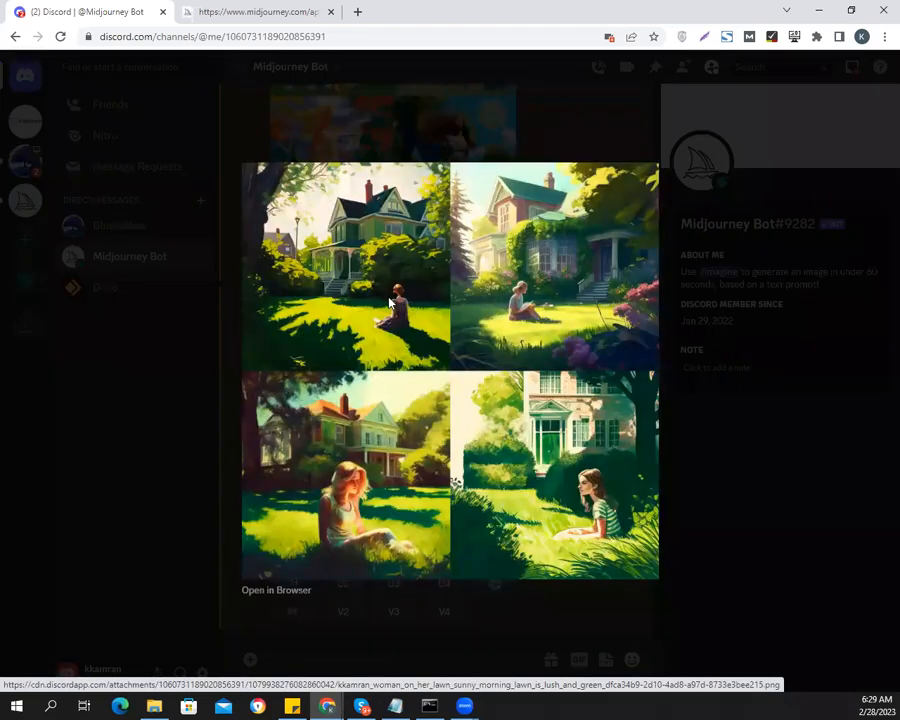
{"action": "left_click", "coordinate": [808, 544]}
{"action": "left_click", "coordinate": [397, 588]}
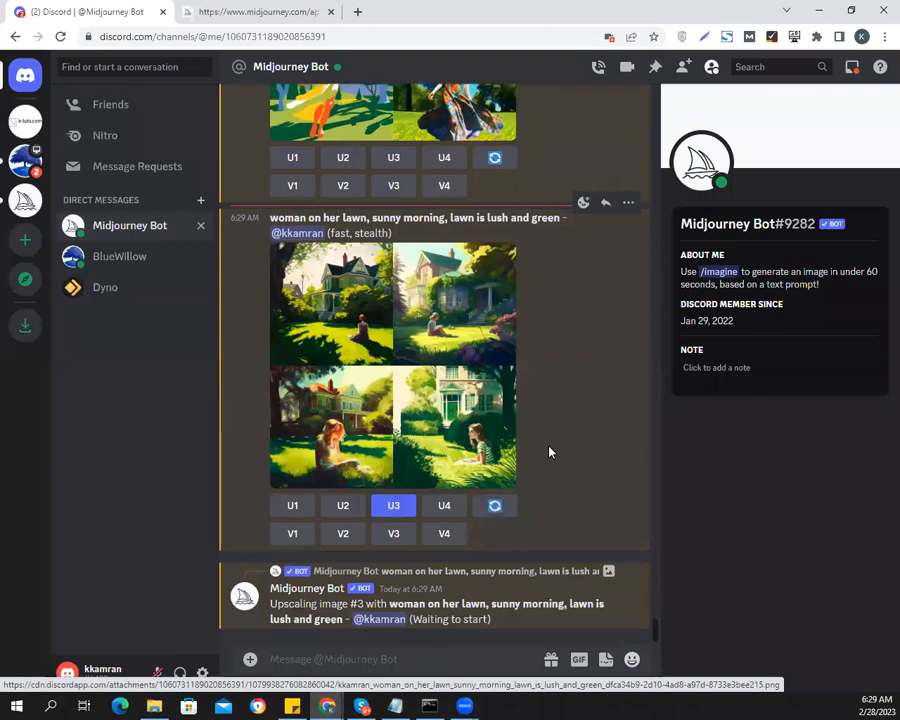
Examine BlueWillow's grid for the short lawn prompt enlarged and upscale its second image, the woman in the light blue dress
{"action": "left_click", "coordinate": [118, 259]}
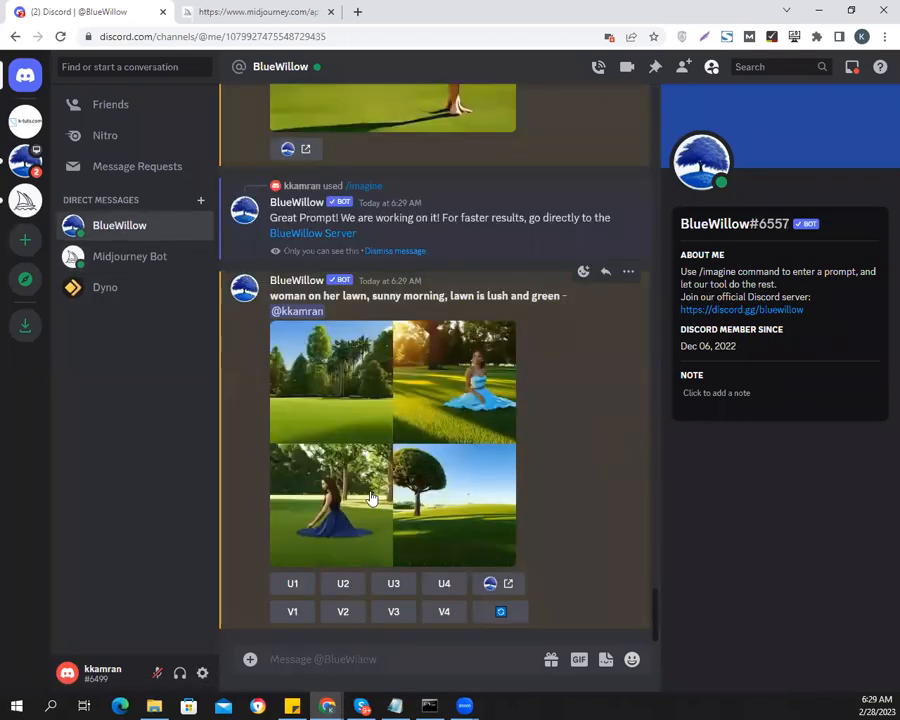
{"action": "left_click", "coordinate": [460, 385]}
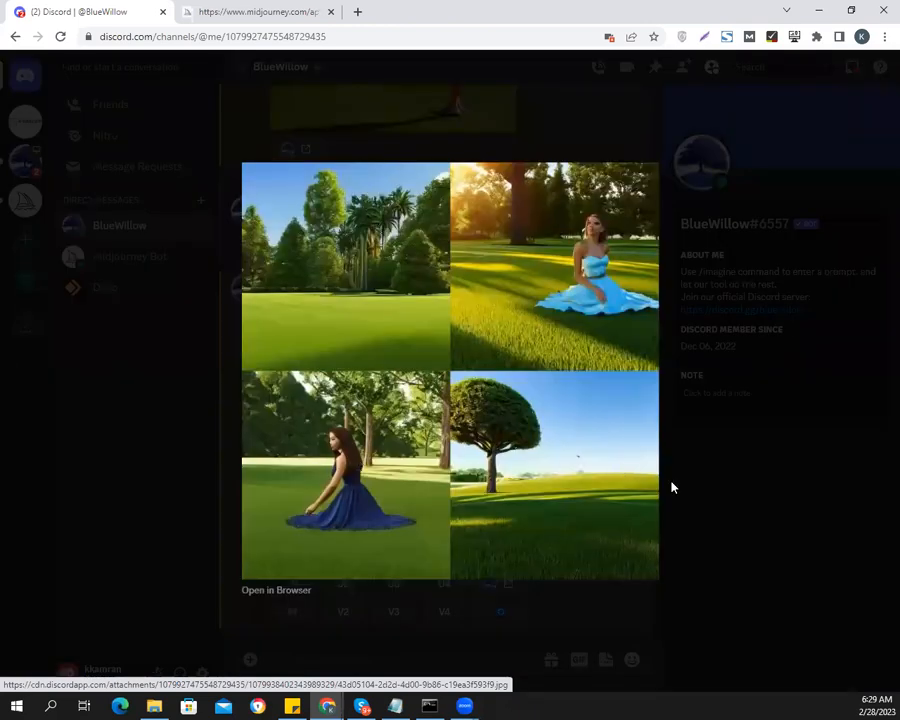
{"action": "left_click", "coordinate": [747, 498]}
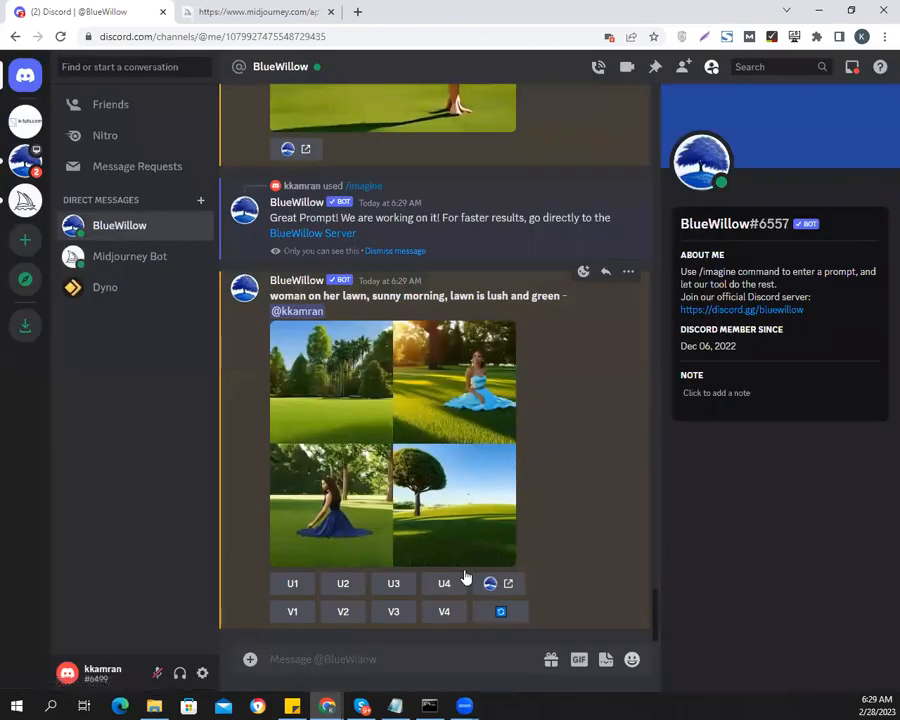
{"action": "left_click", "coordinate": [472, 377]}
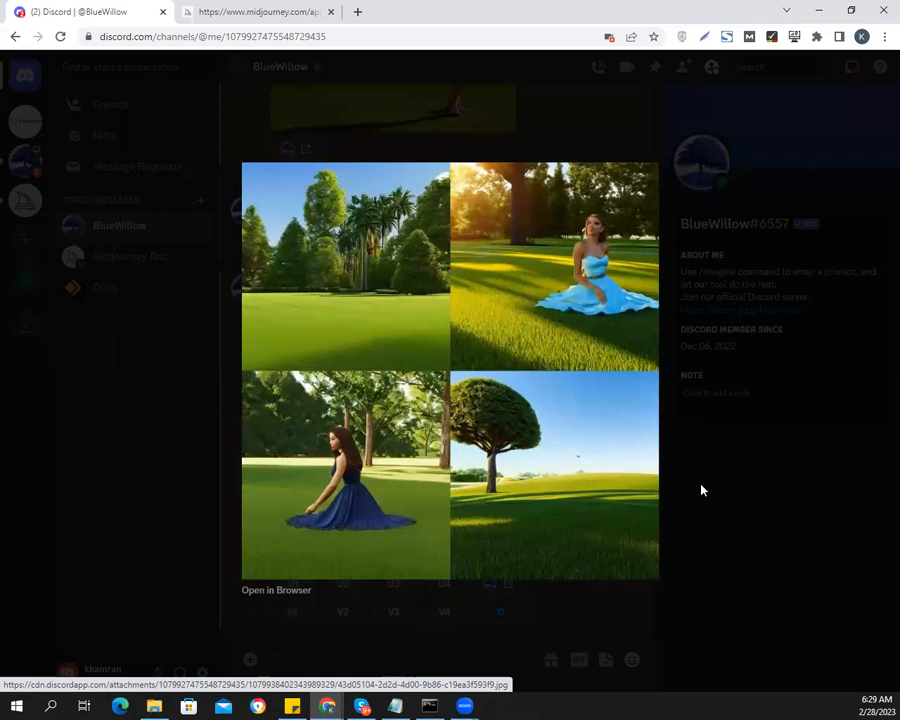
{"action": "left_click", "coordinate": [745, 520]}
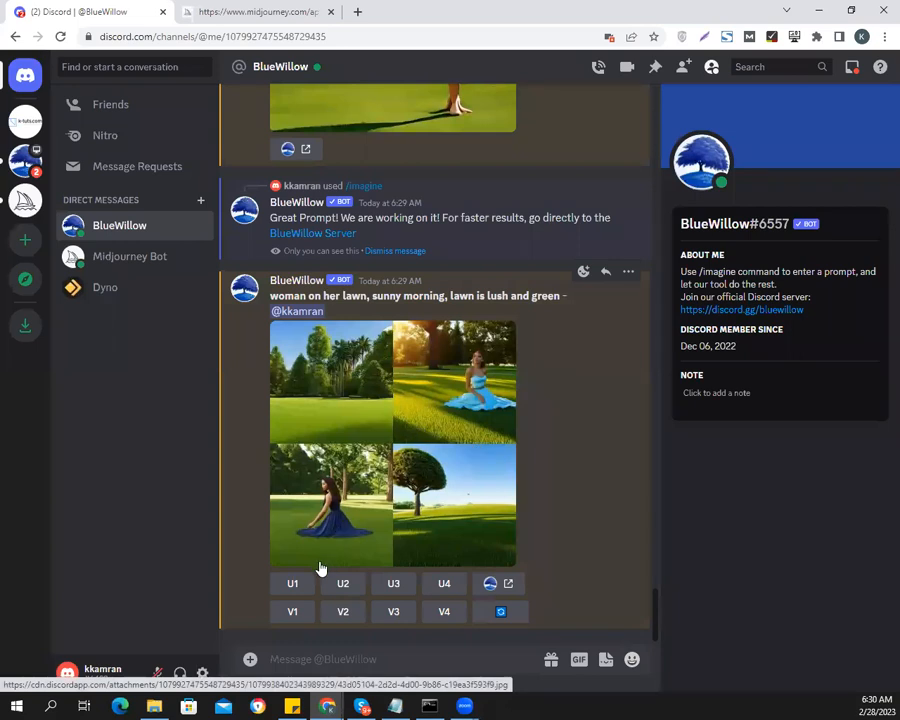
{"action": "left_click", "coordinate": [343, 586]}
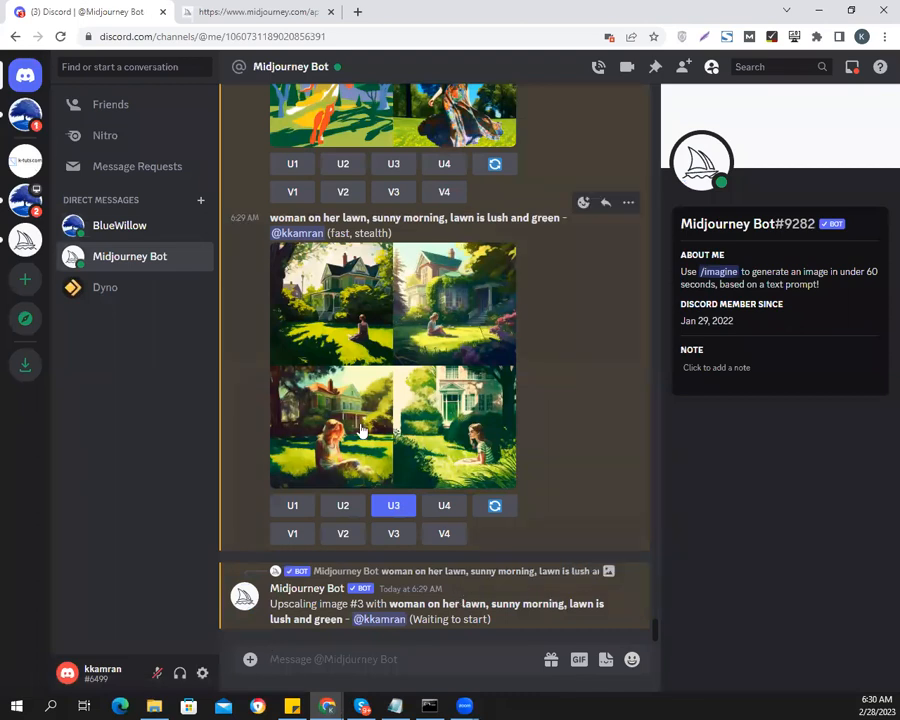
Cancel the waiting upscale job in the Midjourney Bot conversation and request the upscale of the grid's third image again
{"action": "right_click", "coordinate": [507, 600]}
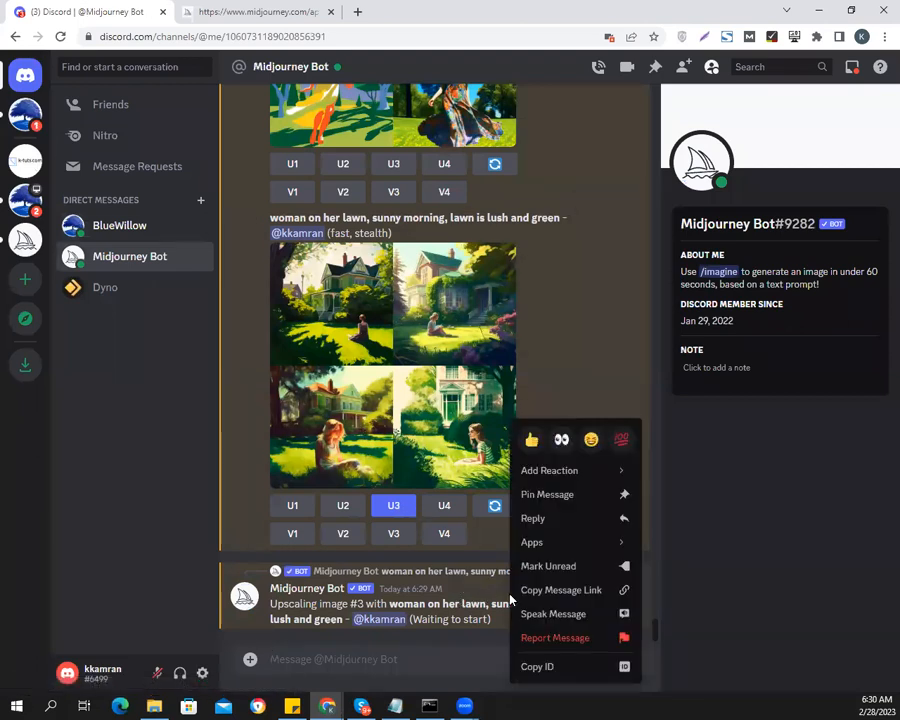
{"action": "mouse_move", "coordinate": [544, 541]}
{"action": "left_click", "coordinate": [704, 549]}
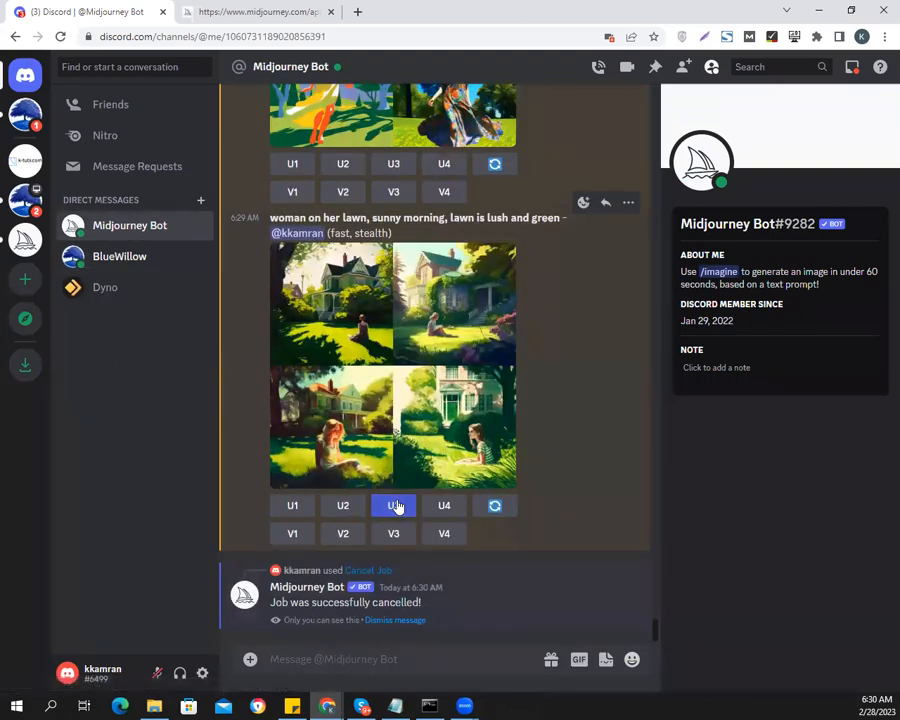
{"action": "left_click", "coordinate": [397, 507]}
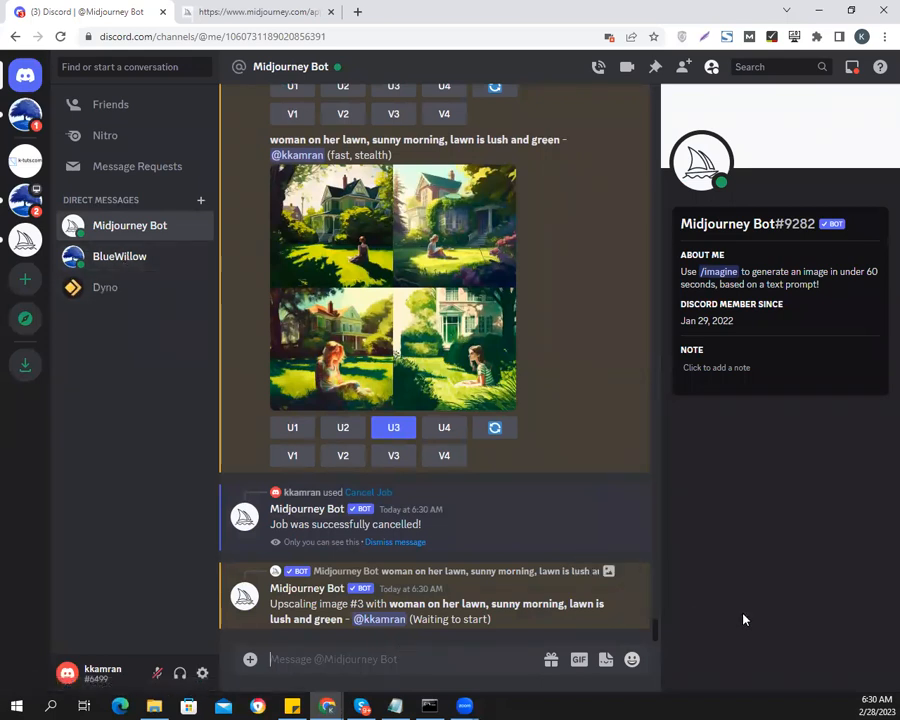
Submit the prompt "lake painting with mountains in the background" to the Midjourney Bot with the /imagine command
{"action": "type", "text": "/imagine prompt"}
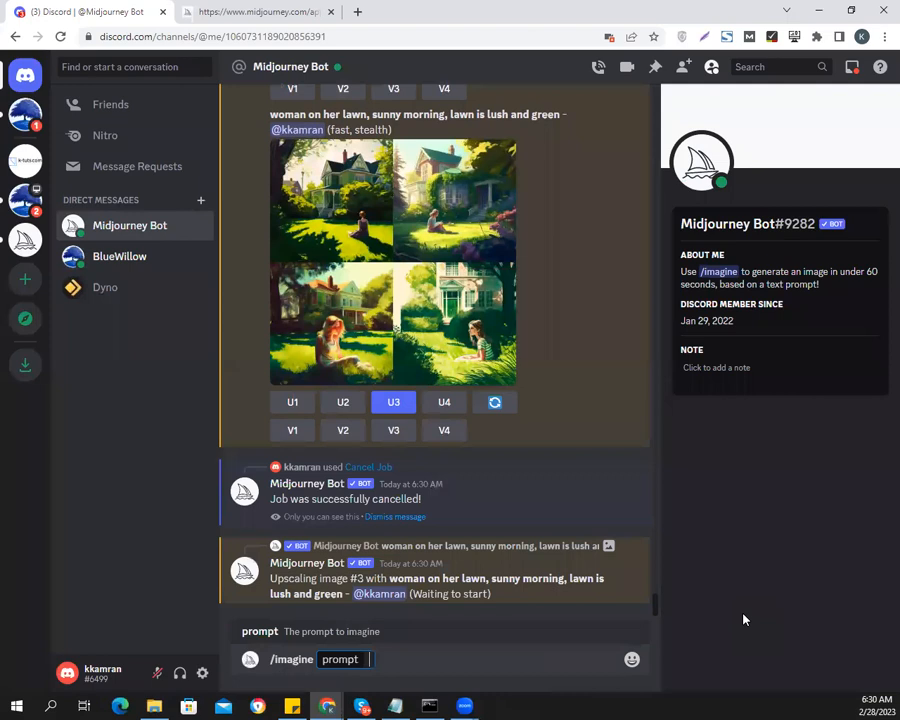
{"action": "type", "text": "land"}
{"action": "key", "text": "BackSpace"}
{"action": "key", "text": "BackSpace"}
{"action": "key", "text": "BackSpace"}
{"action": "type", "text": "river"}
{"action": "key", "text": "BackSpace"}
{"action": "type", "text": "ake paintin"}
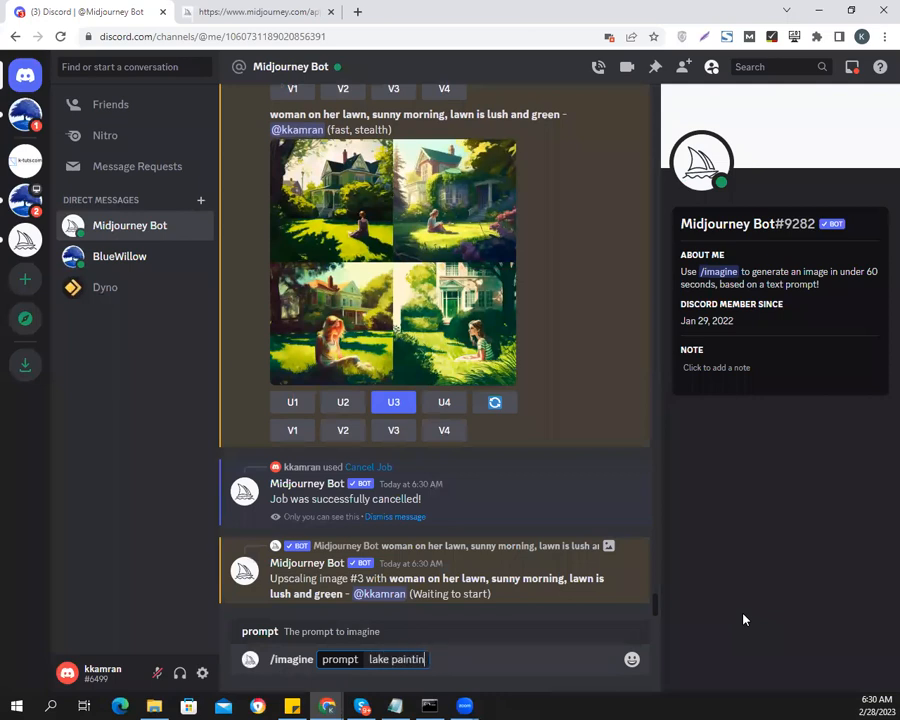
{"action": "type", "text": "g with mountains in the background"}
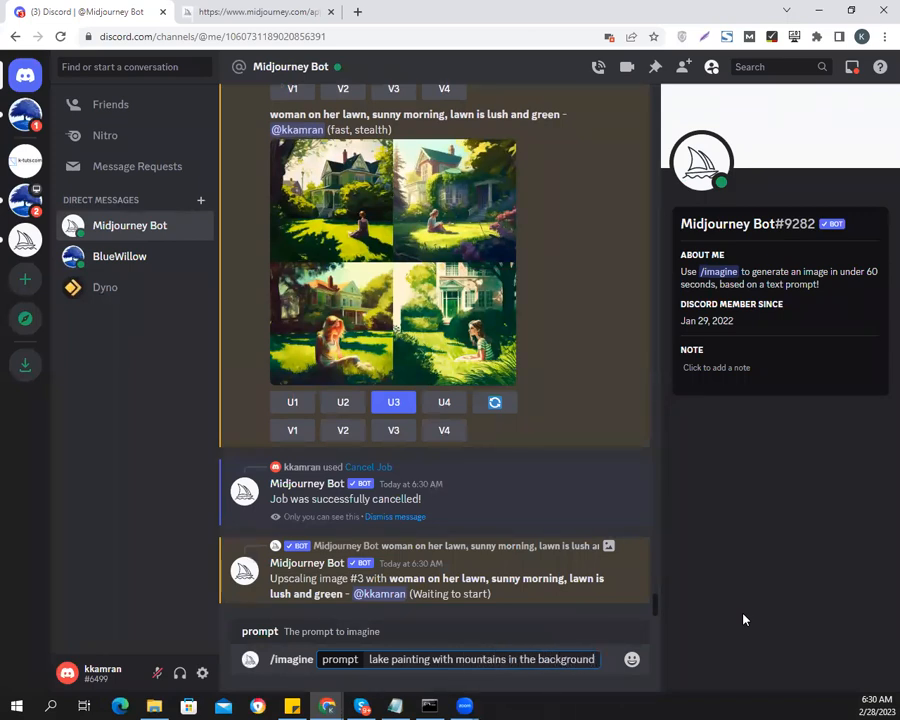
{"action": "key", "text": "Return"}
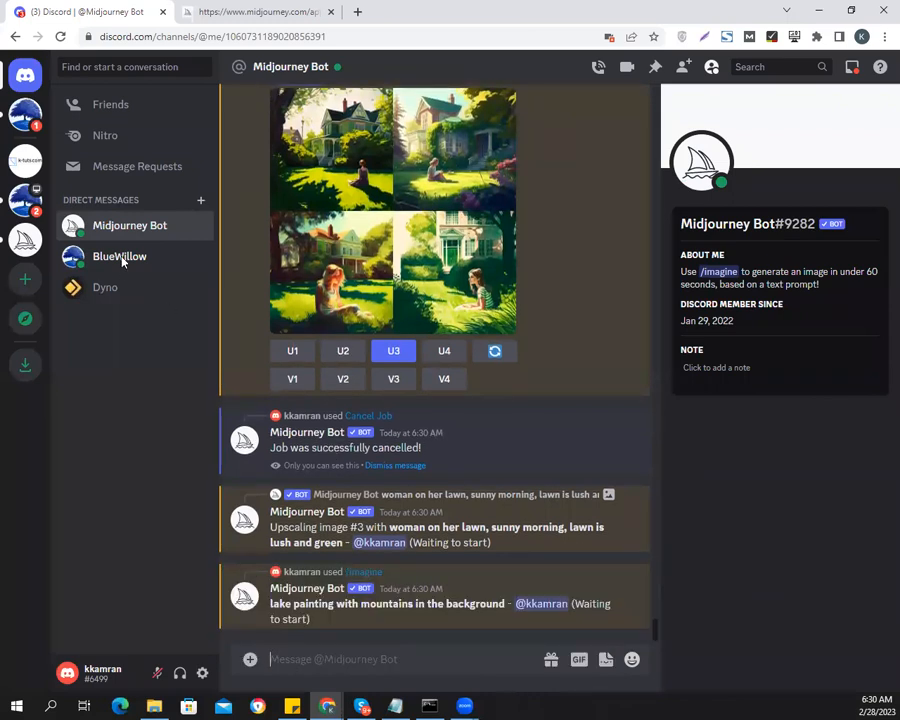
Examine BlueWillow's upscaled image of the woman in the light blue dress enlarged
{"action": "left_click", "coordinate": [120, 257]}
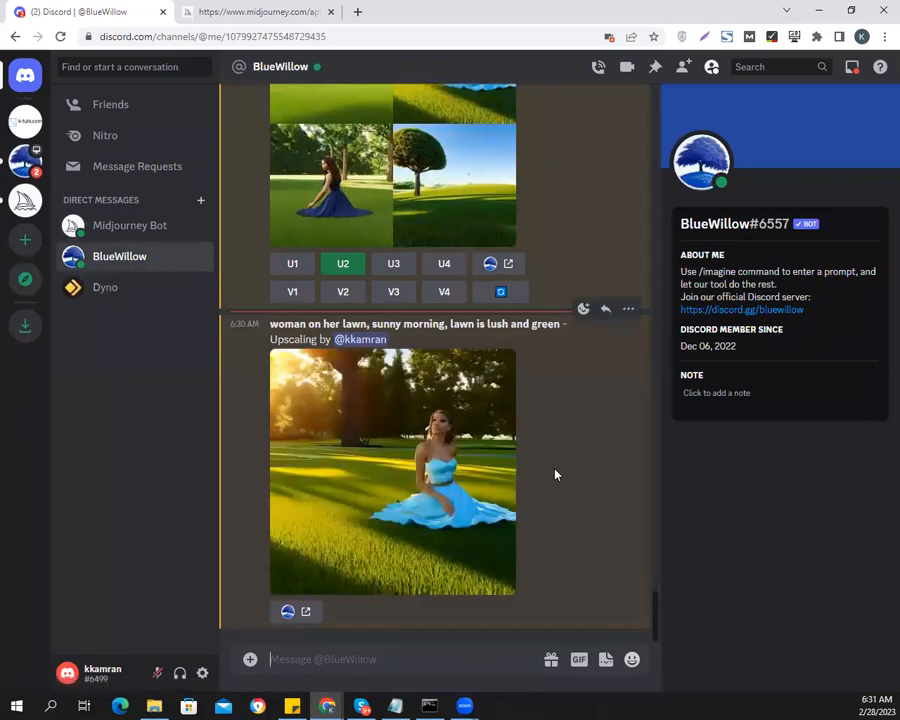
{"action": "left_click", "coordinate": [438, 459]}
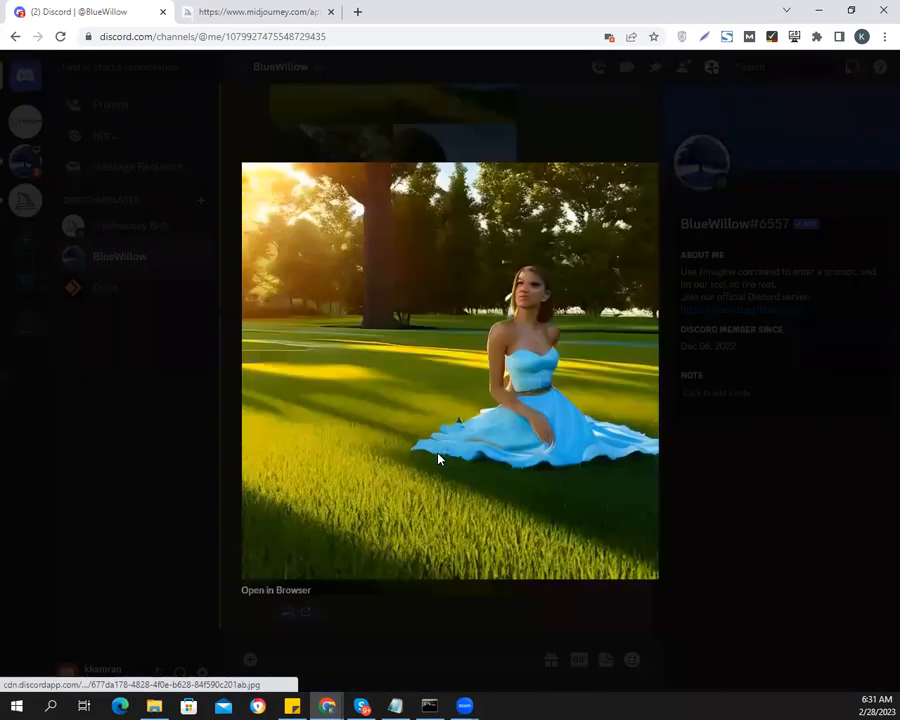
{"action": "left_click", "coordinate": [708, 491]}
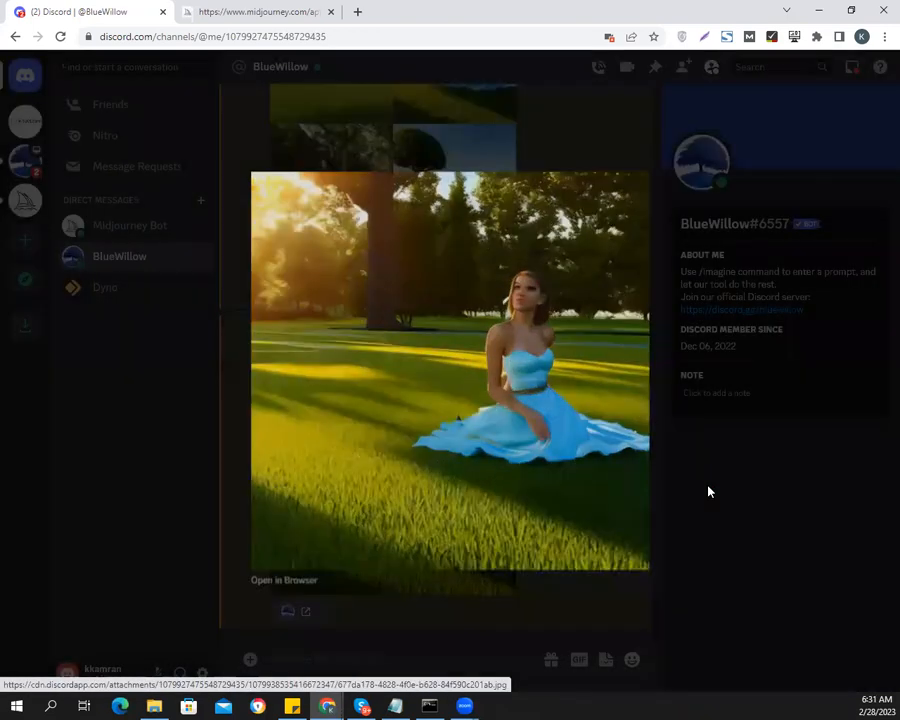
{"action": "left_click", "coordinate": [414, 662]}
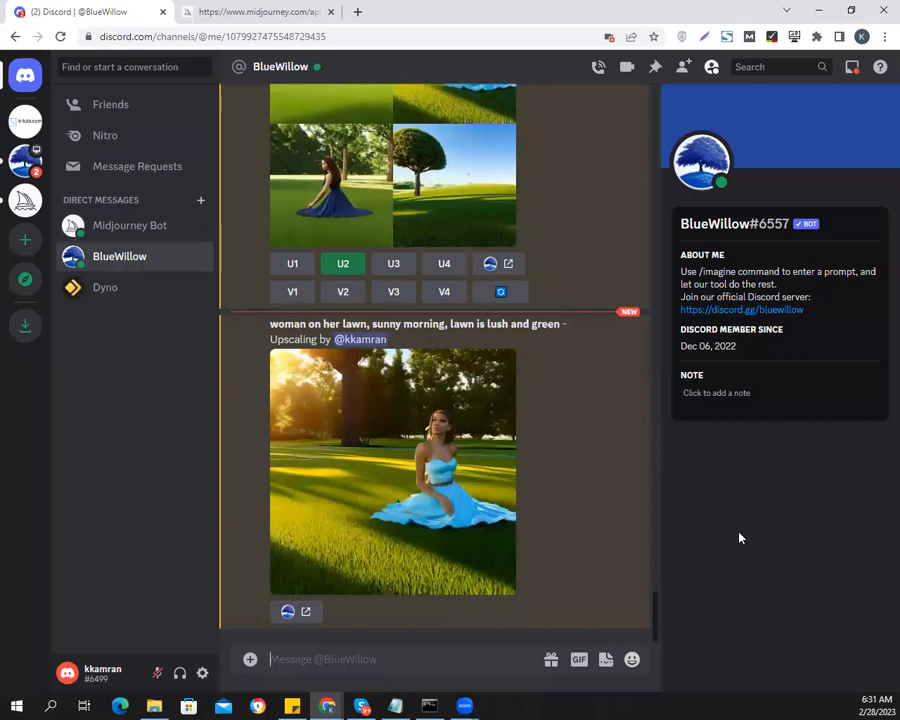
Copy the lake painting prompt from the Midjourney Bot conversation and submit it to BlueWillow with the /imagine command
{"action": "left_click", "coordinate": [125, 226]}
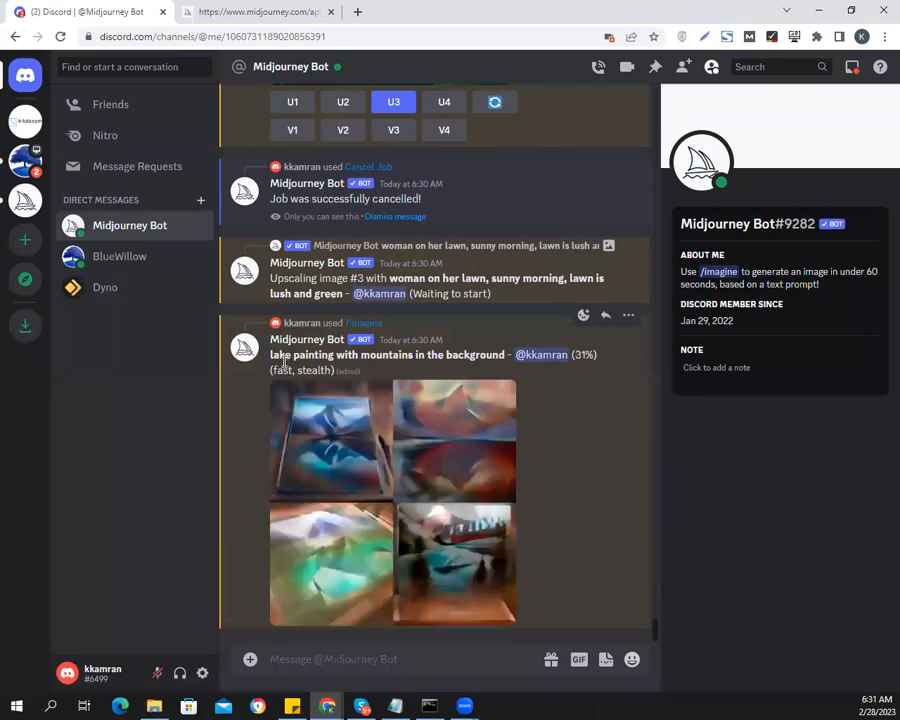
{"action": "left_click_drag", "start_coordinate": [271, 358], "coordinate": [505, 357]}
{"action": "key", "text": "ctrl+c"}
{"action": "right_click", "coordinate": [494, 357]}
{"action": "key", "text": "Escape"}
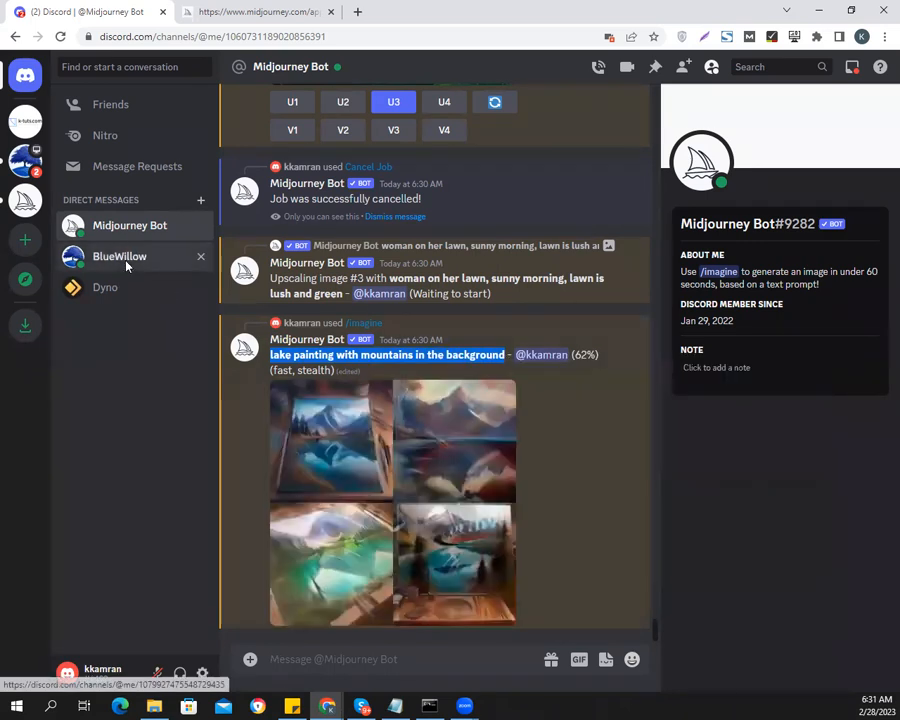
{"action": "left_click", "coordinate": [124, 260]}
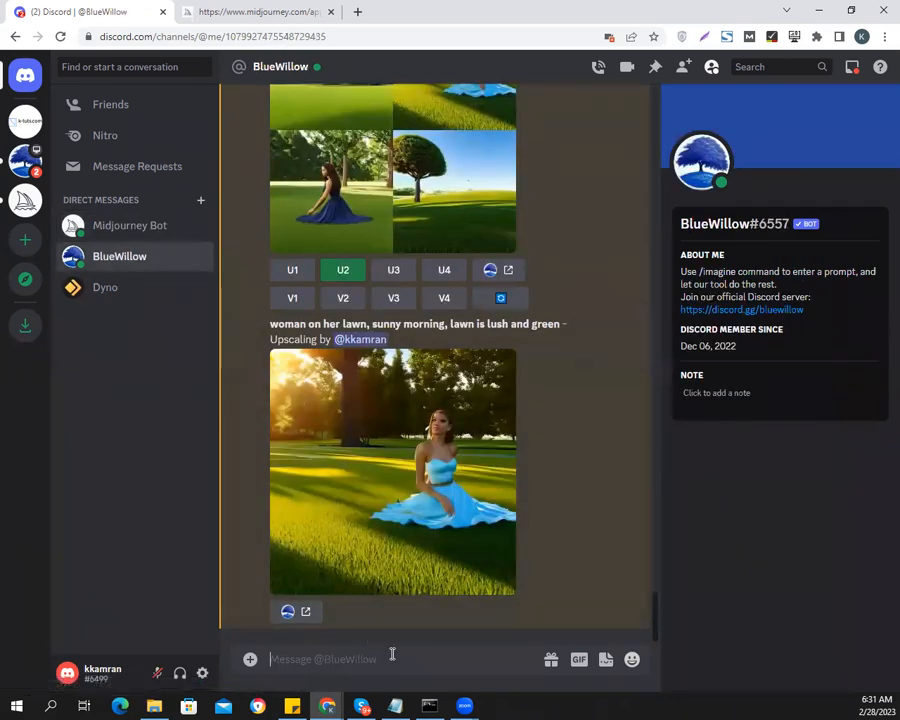
{"action": "type", "text": "/ima"}
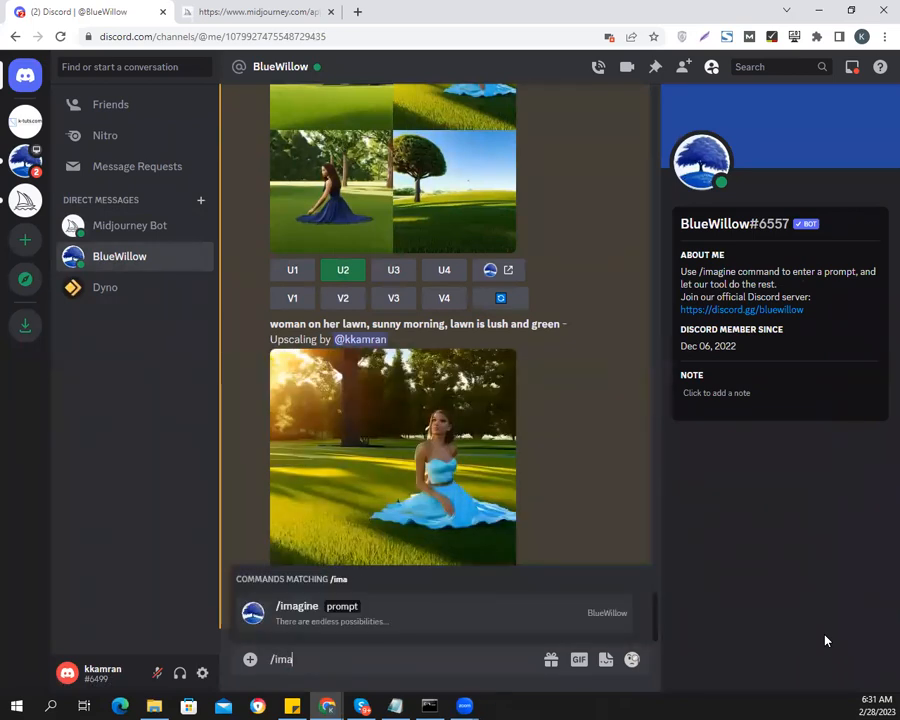
{"action": "key", "text": "Tab"}
{"action": "key", "text": "ctrl+v"}
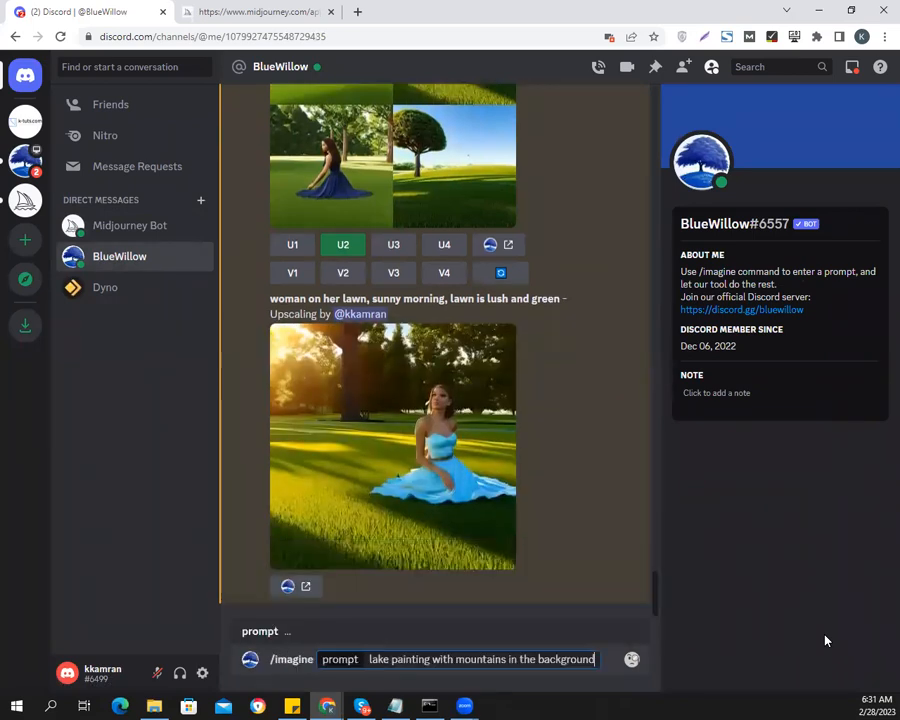
{"action": "key", "text": "Return"}
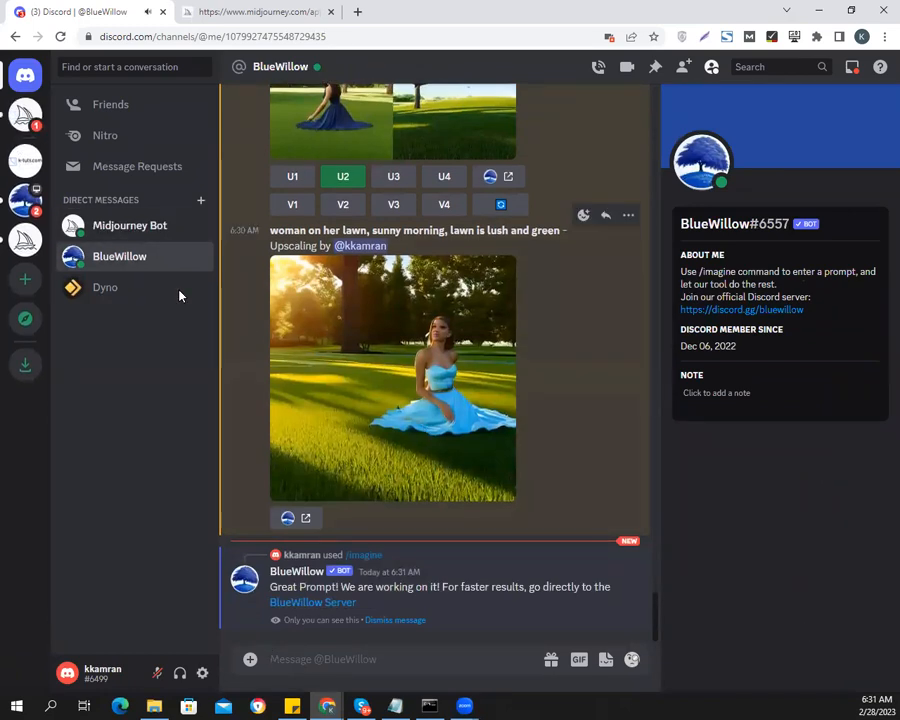
Examine the Midjourney Bot's upscaled image for the short woman-on-her-lawn prompt enlarged
{"action": "left_click", "coordinate": [115, 226]}
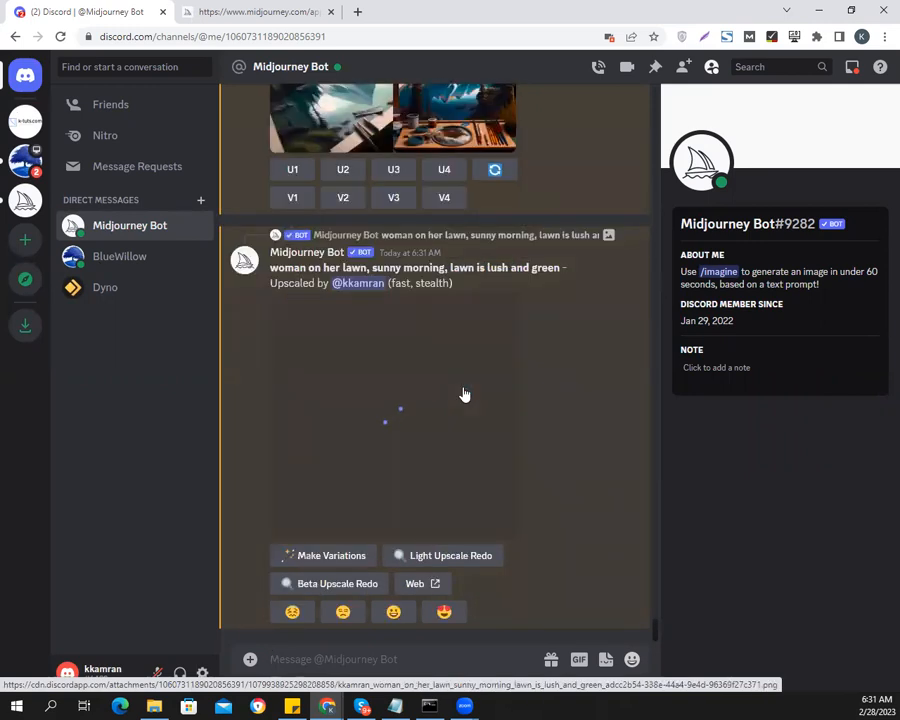
{"action": "scroll", "coordinate": [556, 435], "scroll_direction": "up", "scroll_amount": 3}
{"action": "scroll", "coordinate": [556, 435], "scroll_direction": "up", "scroll_amount": 3}
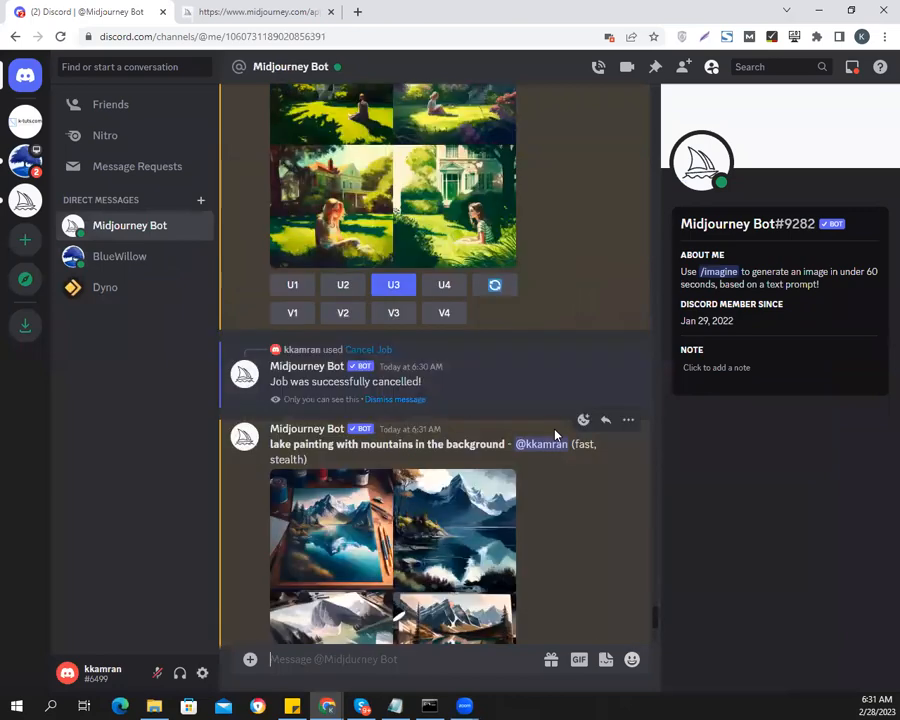
{"action": "scroll", "coordinate": [556, 435], "scroll_direction": "down", "scroll_amount": 4}
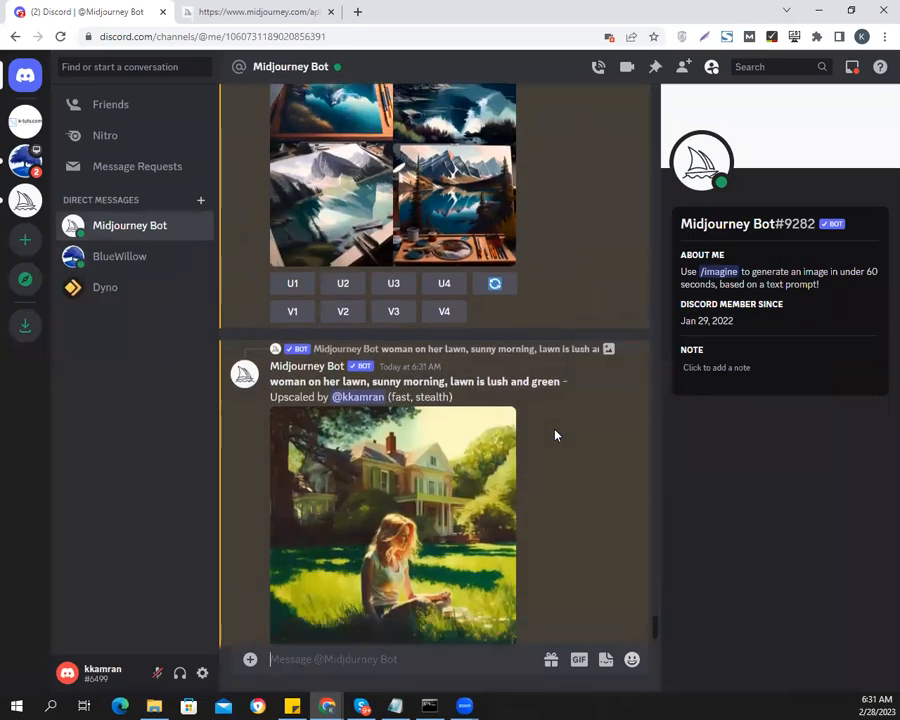
{"action": "left_click", "coordinate": [420, 432]}
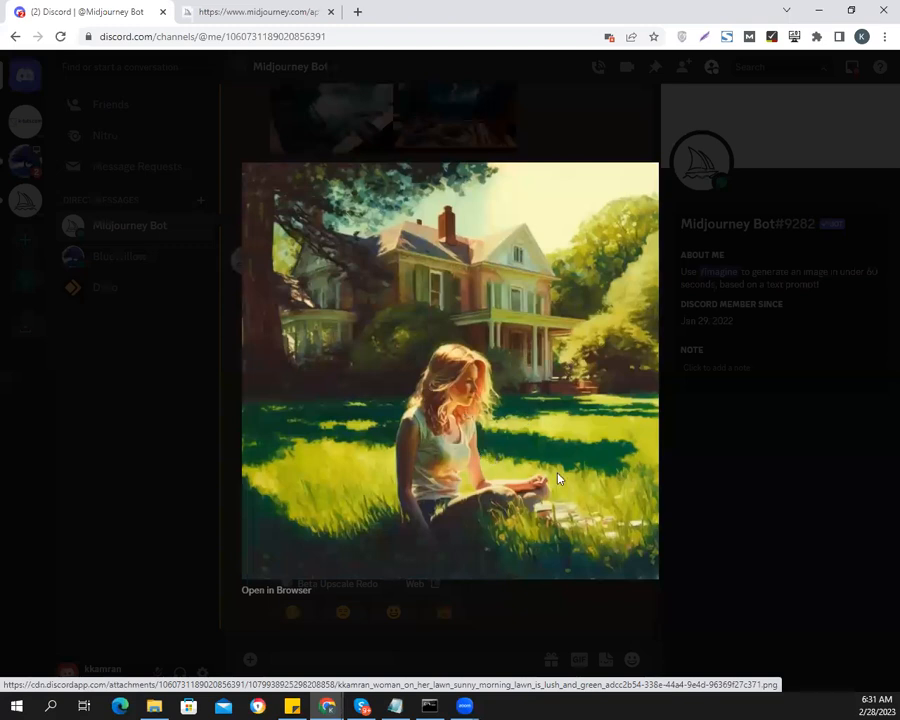
{"action": "left_click", "coordinate": [714, 503]}
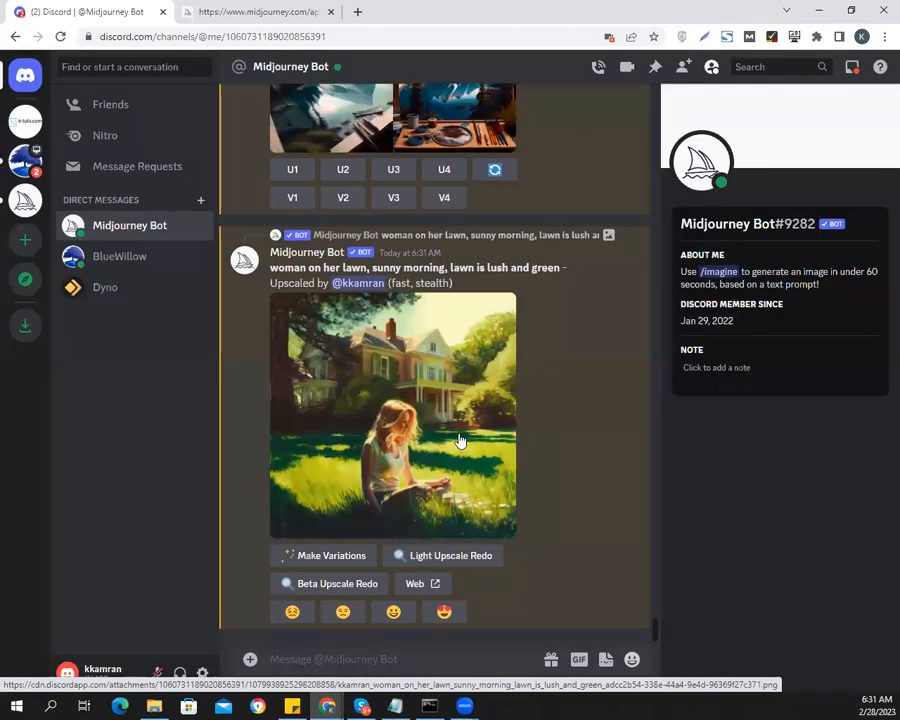
Review the Midjourney Bot's lake painting grid enlarged and upscale its second image
{"action": "scroll", "coordinate": [455, 445], "scroll_direction": "up", "scroll_amount": 3}
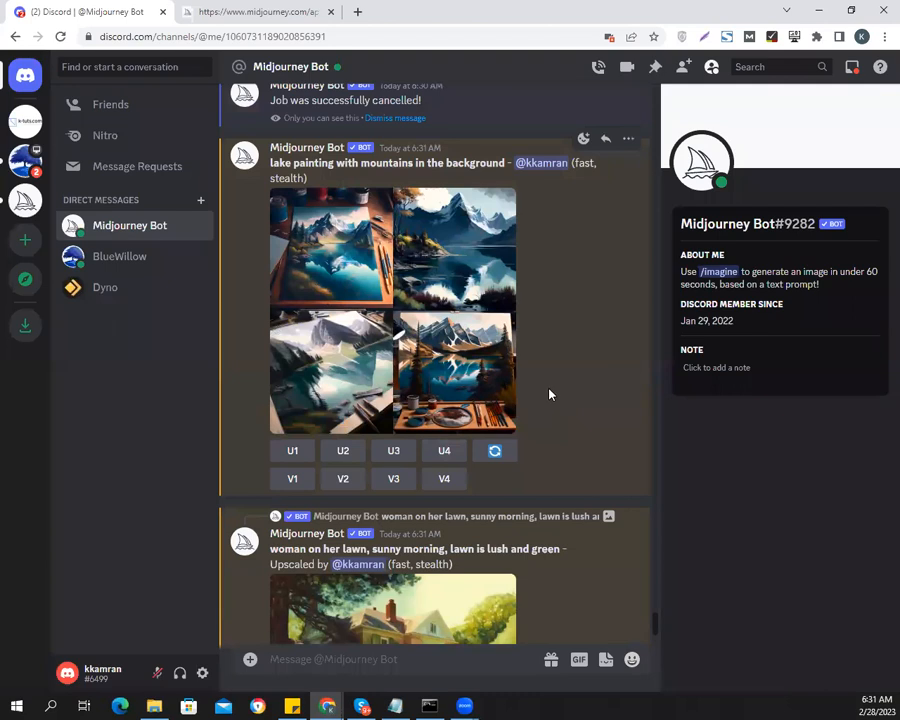
{"action": "scroll", "coordinate": [548, 395], "scroll_direction": "up", "scroll_amount": 1}
{"action": "left_click", "coordinate": [460, 356]}
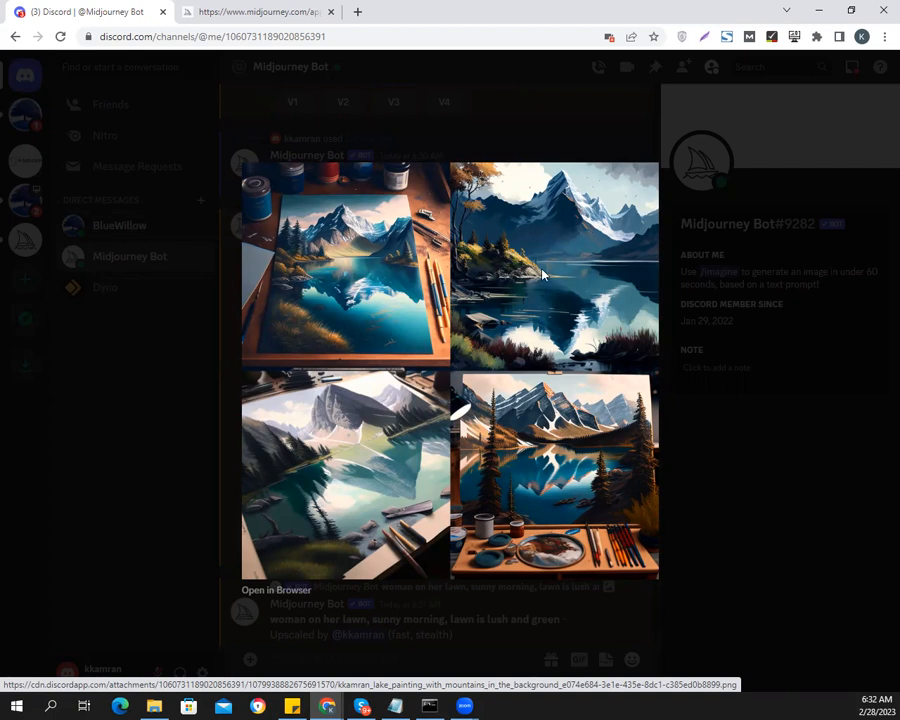
{"action": "left_click", "coordinate": [752, 525]}
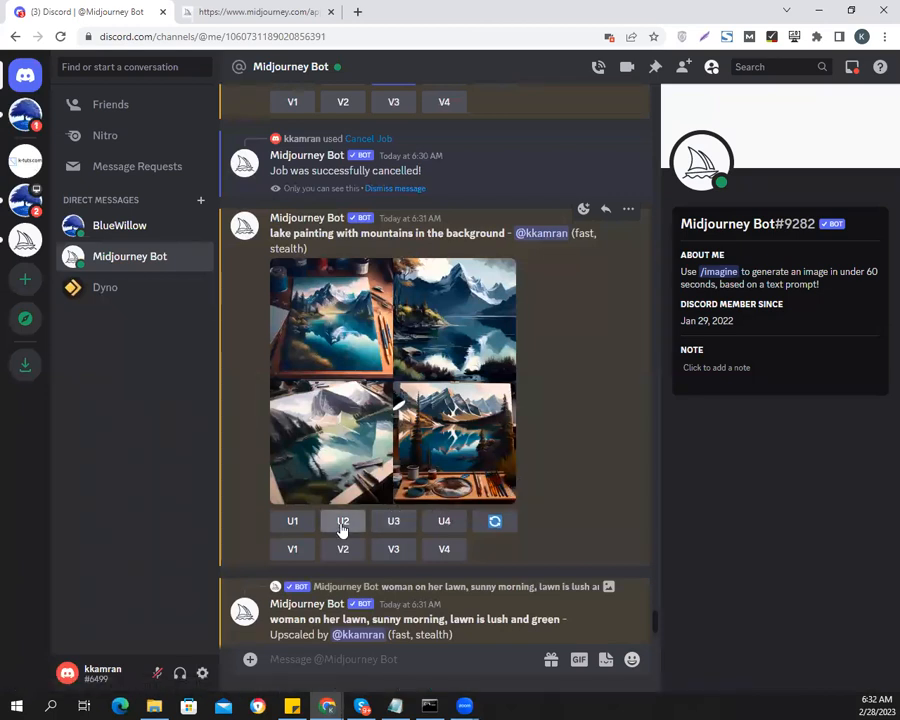
{"action": "left_click", "coordinate": [342, 521]}
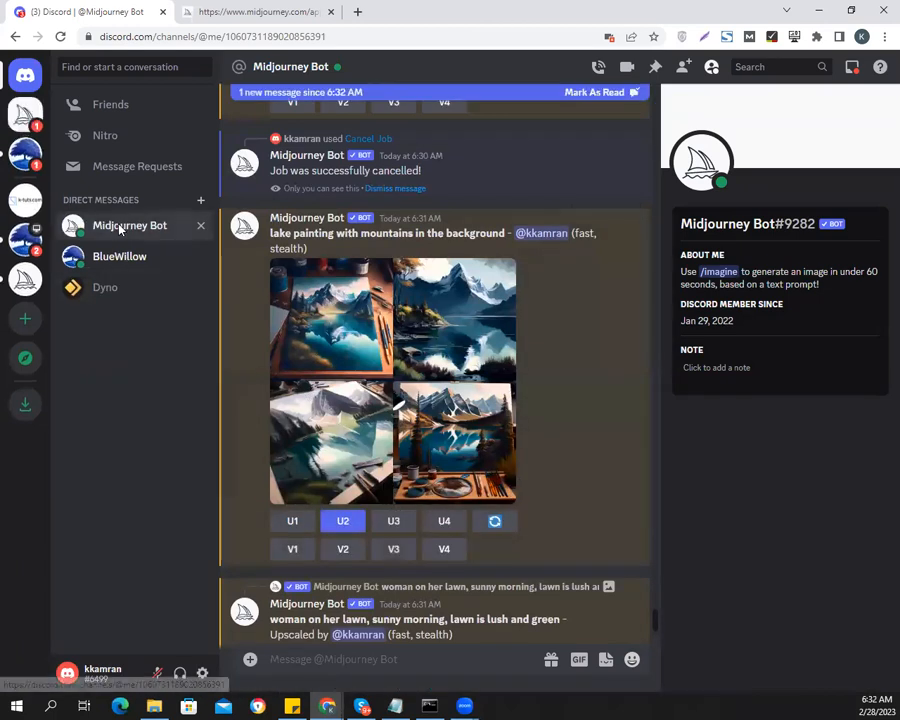
Review BlueWillow's lake painting grid enlarged and upscale its second image
{"action": "left_click", "coordinate": [122, 256]}
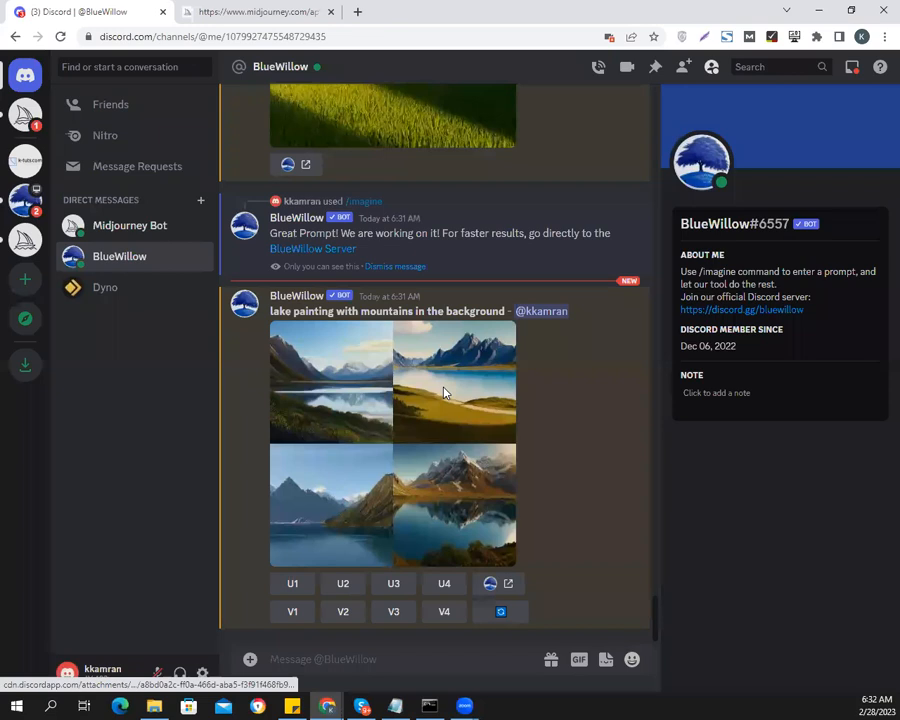
{"action": "left_click", "coordinate": [445, 392]}
{"action": "left_click", "coordinate": [727, 519]}
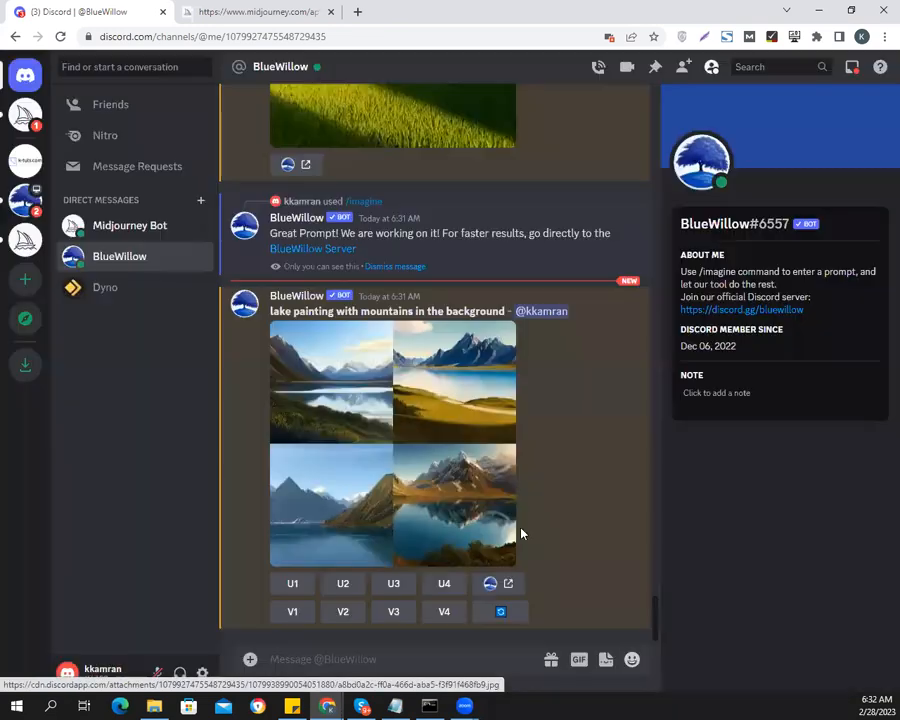
{"action": "left_click", "coordinate": [336, 588]}
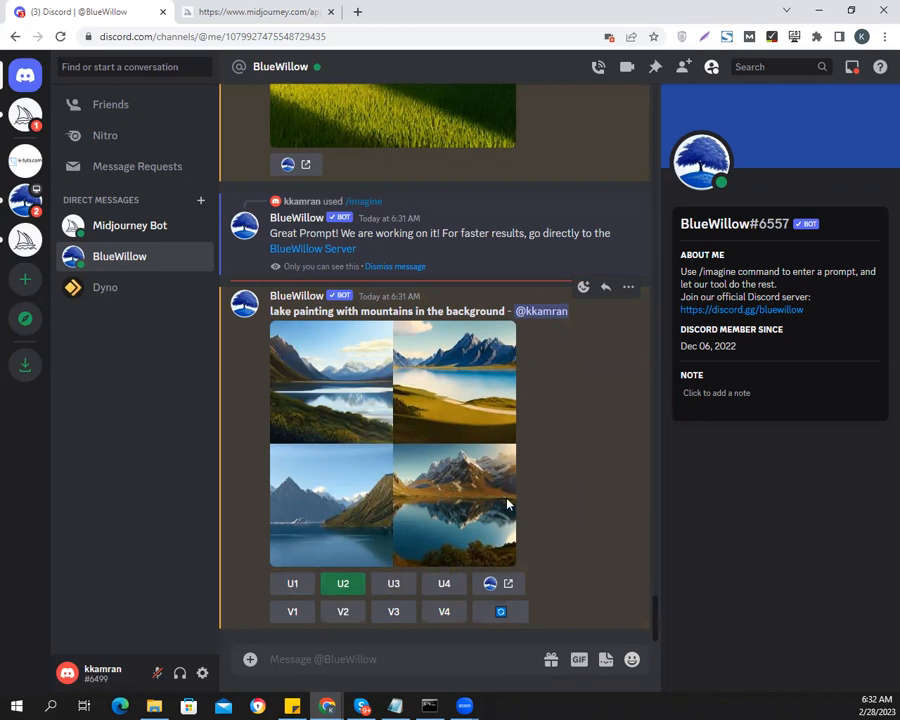
View BlueWillow's upscaled lake painting enlarged and request variations of the third image in its original grid
{"action": "left_click", "coordinate": [352, 514]}
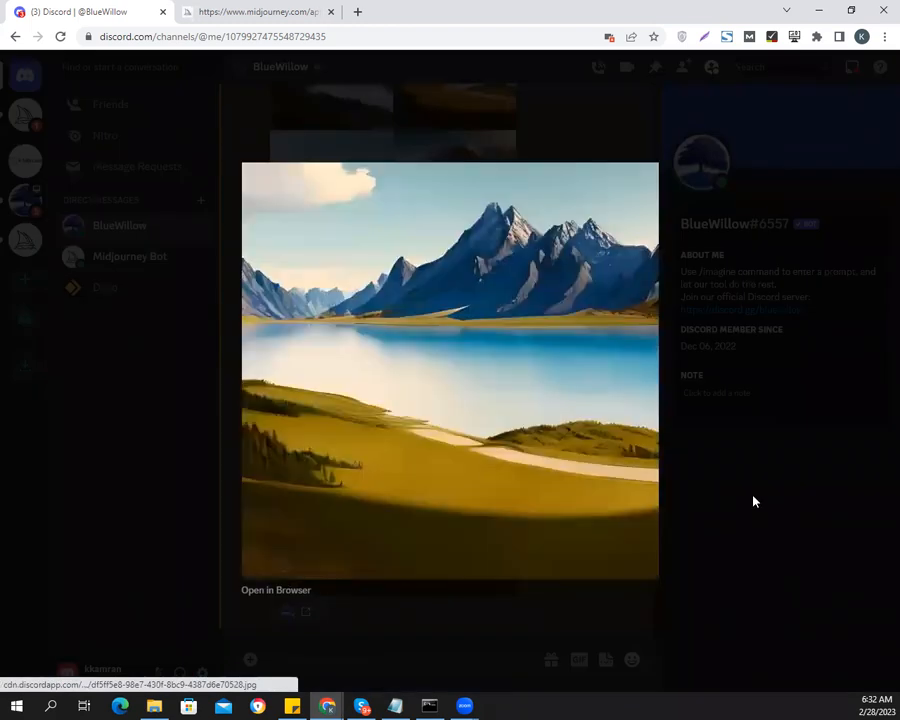
{"action": "left_click", "coordinate": [752, 498]}
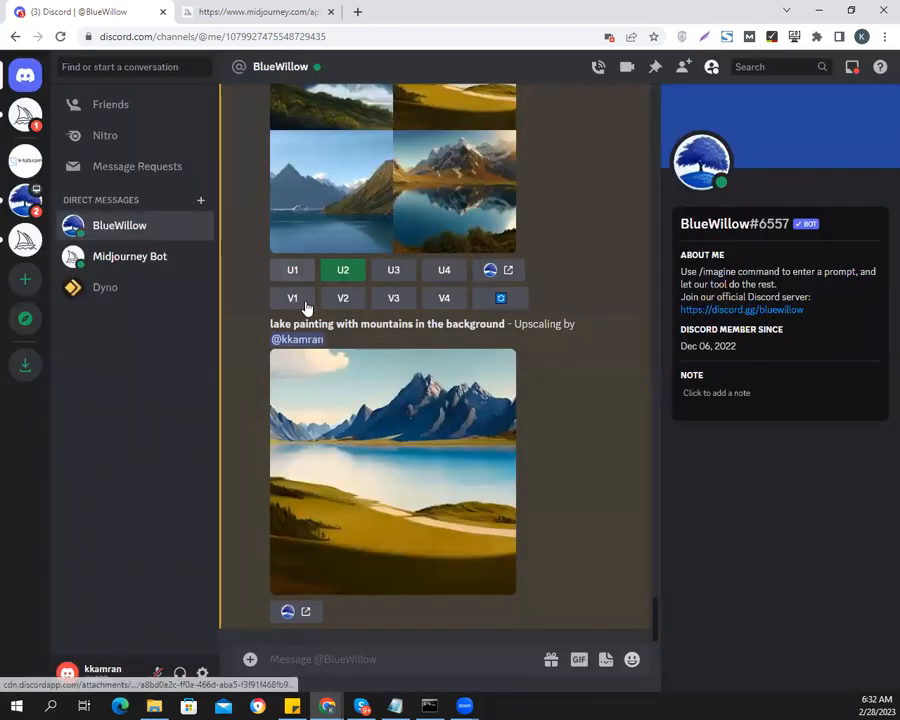
{"action": "scroll", "coordinate": [384, 308], "scroll_direction": "up", "scroll_amount": 2}
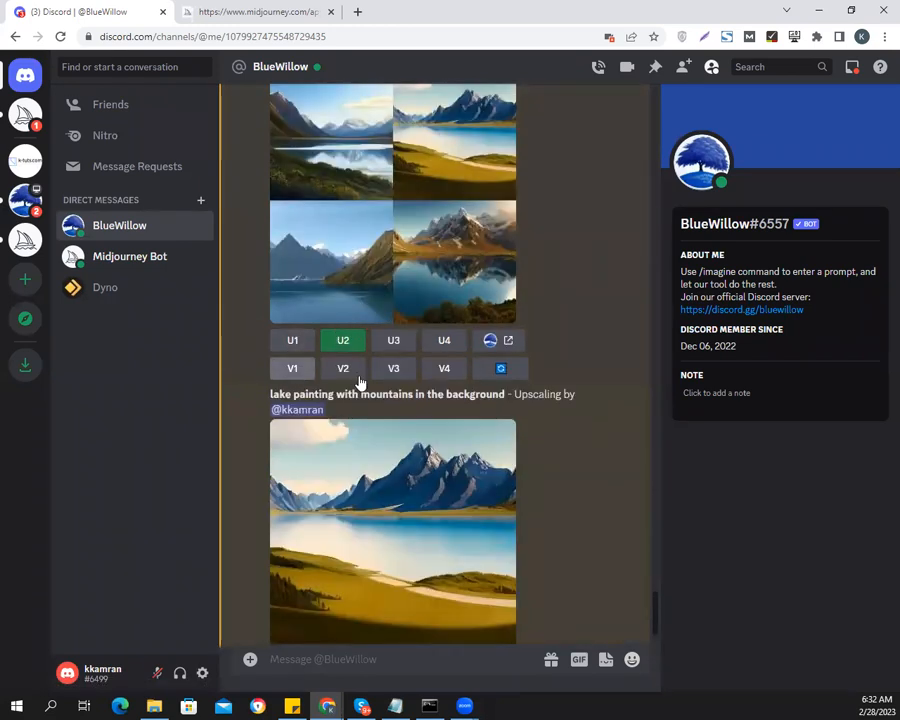
{"action": "left_click", "coordinate": [395, 370]}
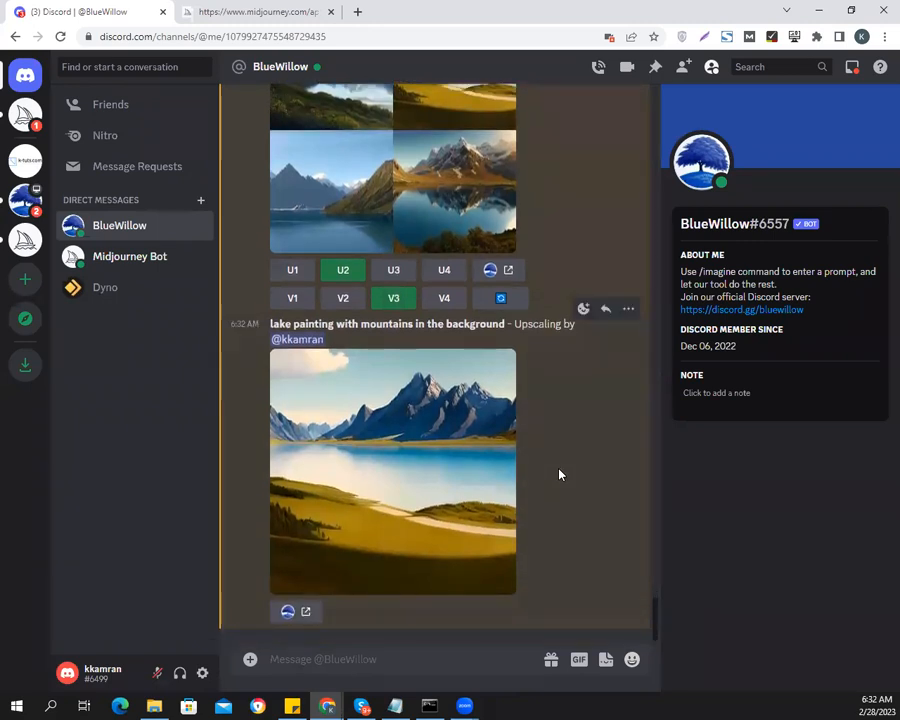
Check the Midjourney Bot's upscale job, review BlueWillow's grid of lake painting variations enlarged, and upscale the second variation
{"action": "left_click", "coordinate": [110, 262]}
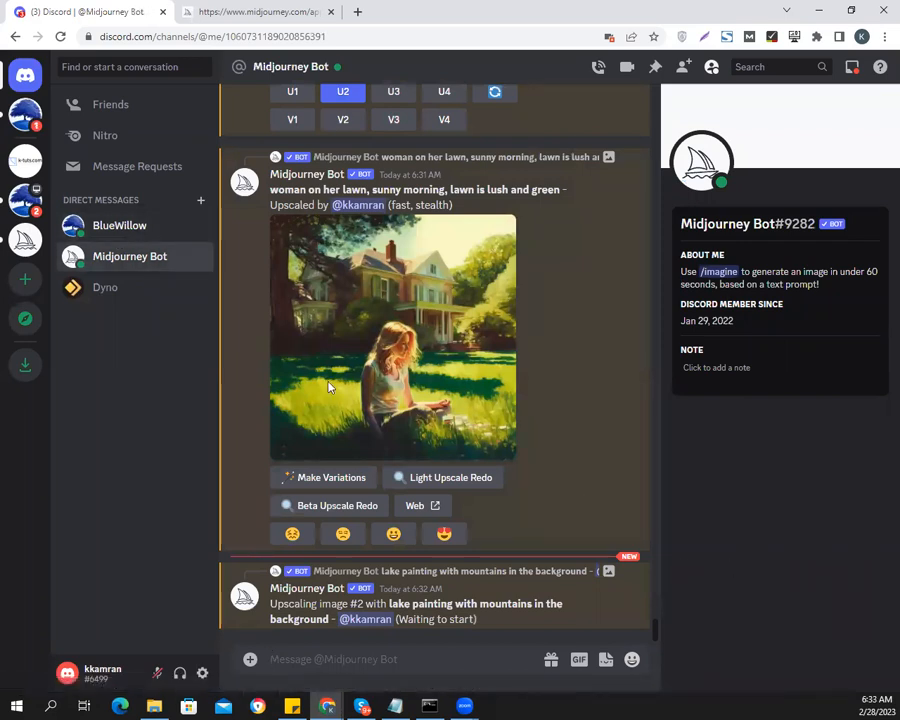
{"action": "left_click", "coordinate": [110, 225]}
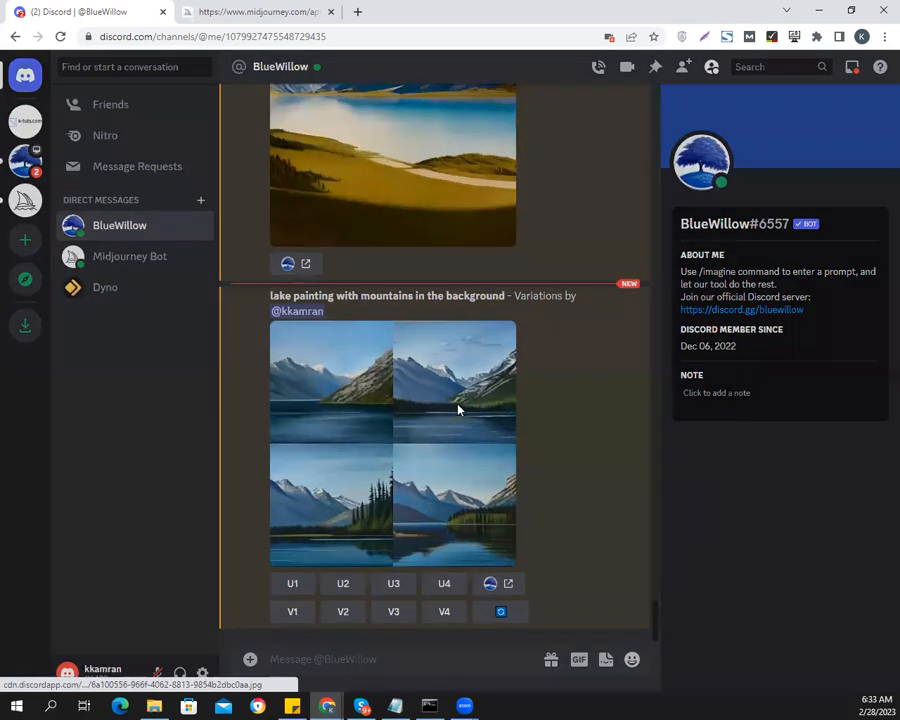
{"action": "left_click", "coordinate": [458, 410]}
{"action": "left_click", "coordinate": [765, 516]}
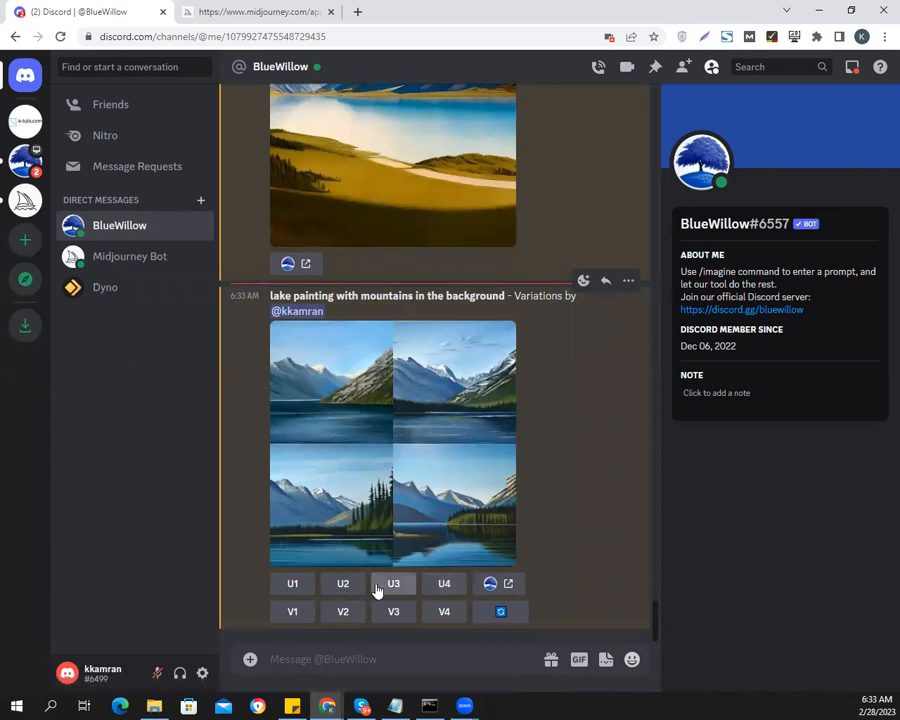
{"action": "left_click", "coordinate": [343, 585]}
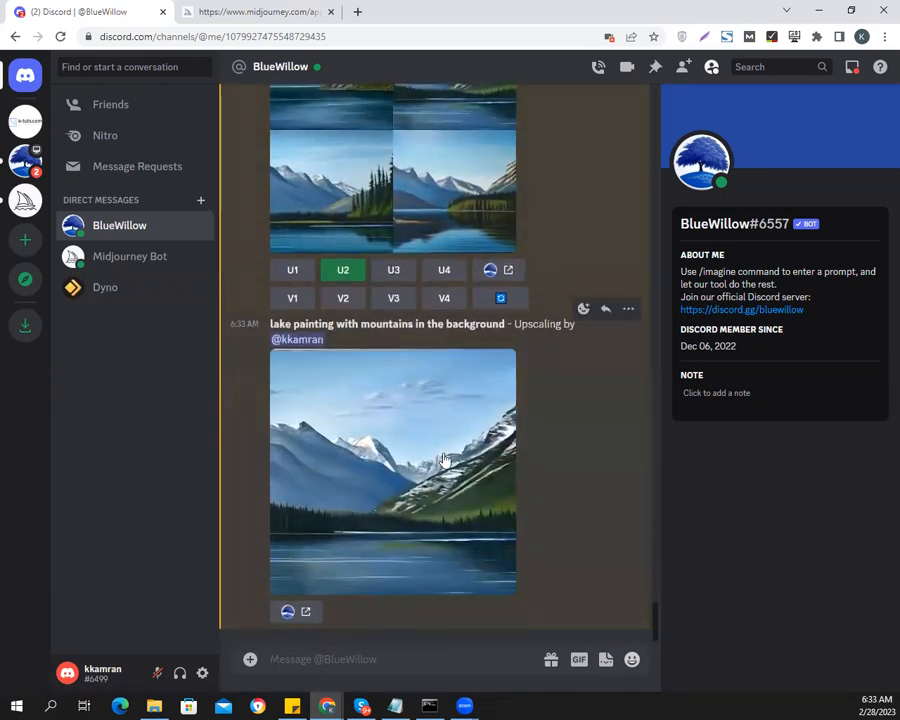
Compare BlueWillow's upscaled lake variation with the Midjourney Bot's upscaled lake painting, each enlarged, and return to the BlueWillow conversation
{"action": "left_click", "coordinate": [445, 459]}
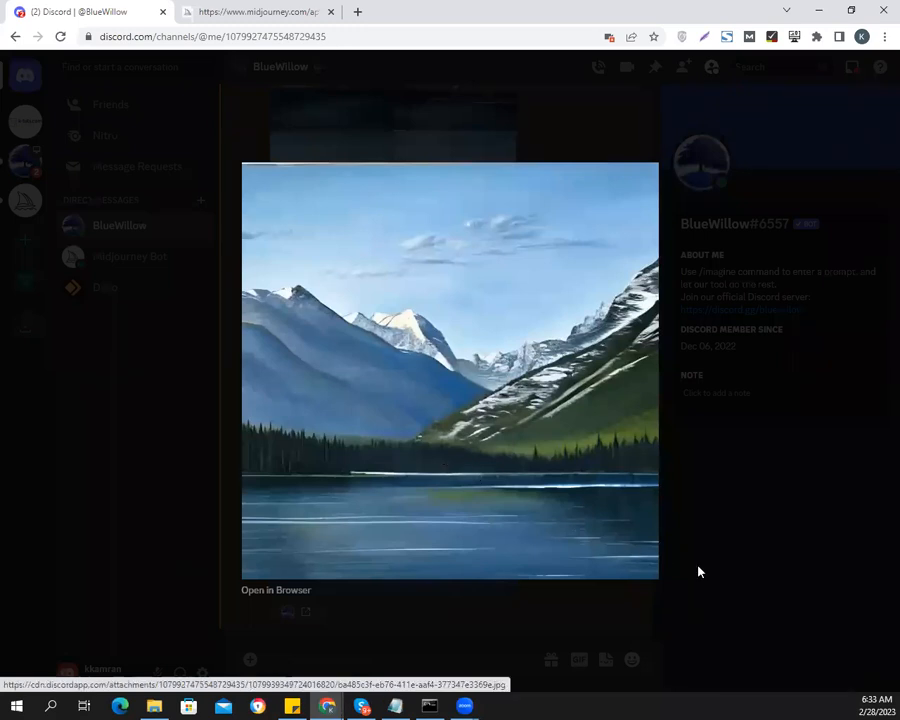
{"action": "left_click", "coordinate": [730, 576]}
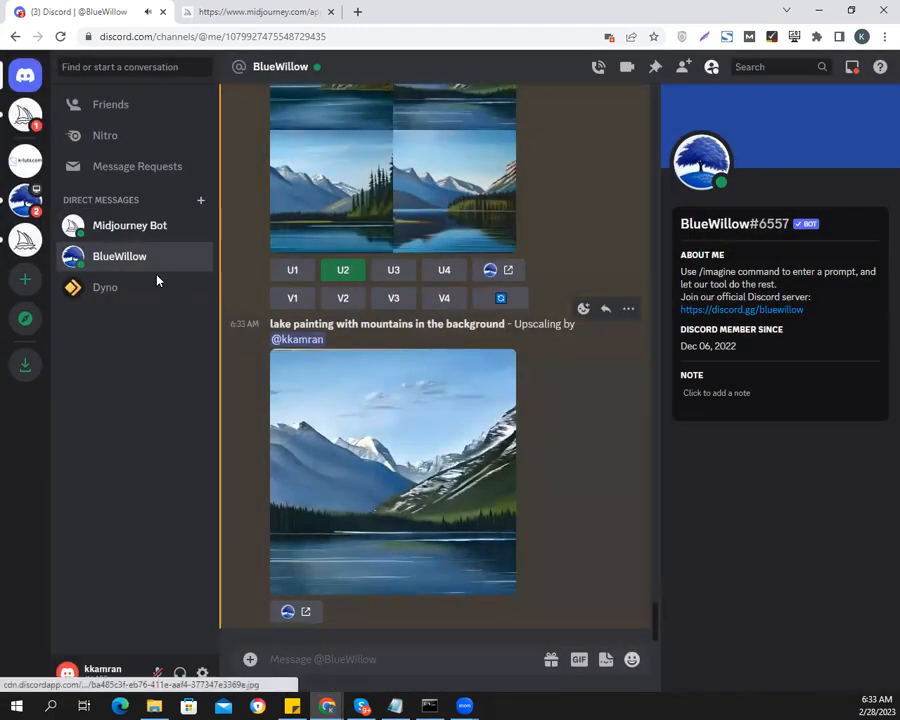
{"action": "left_click", "coordinate": [126, 231]}
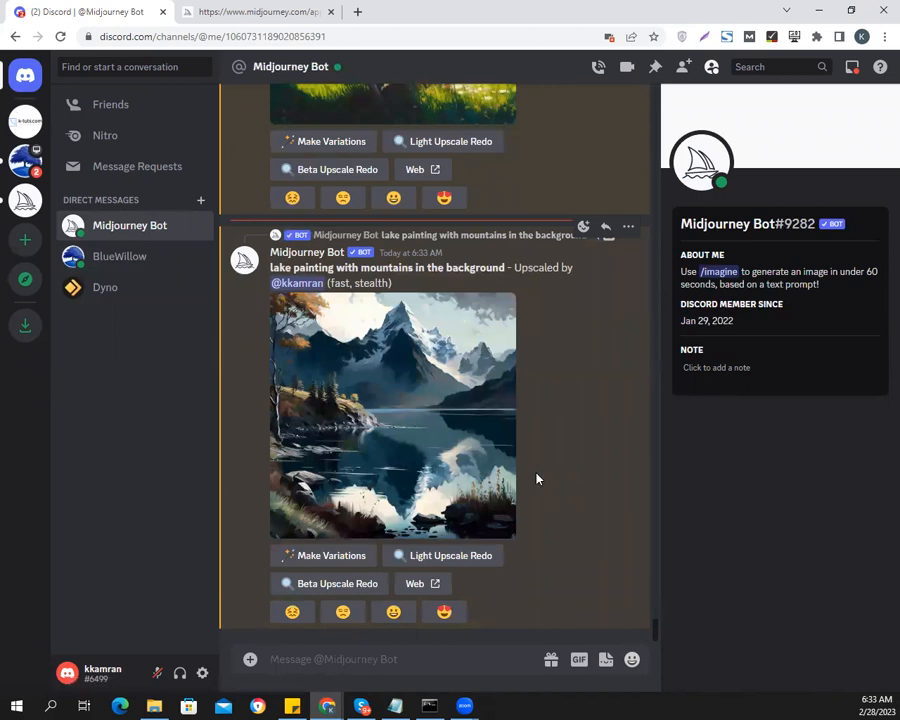
{"action": "left_click", "coordinate": [377, 405]}
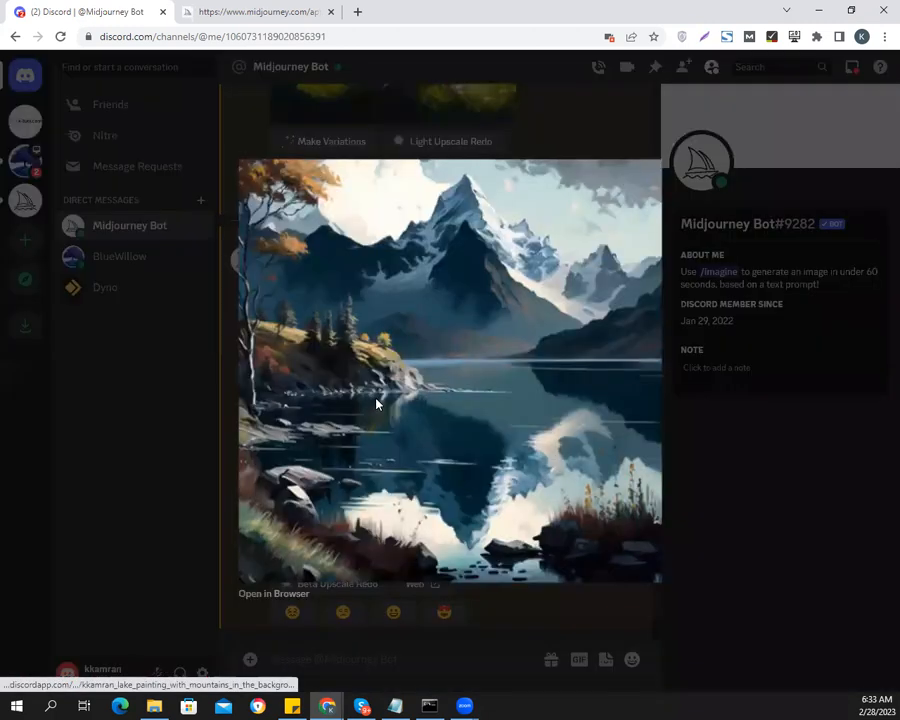
{"action": "left_click", "coordinate": [741, 514]}
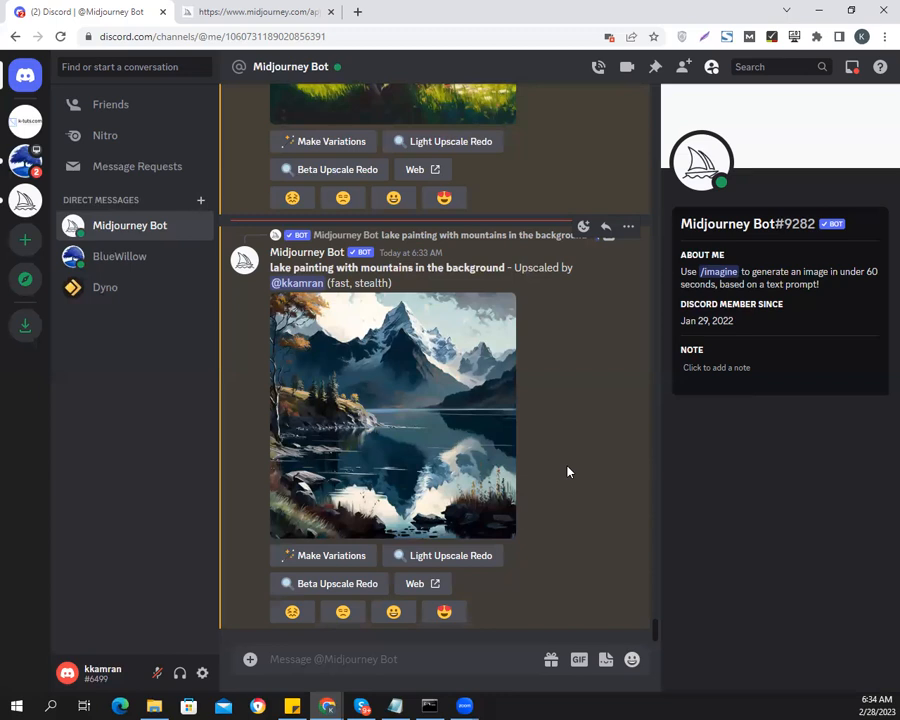
{"action": "left_click", "coordinate": [98, 261]}
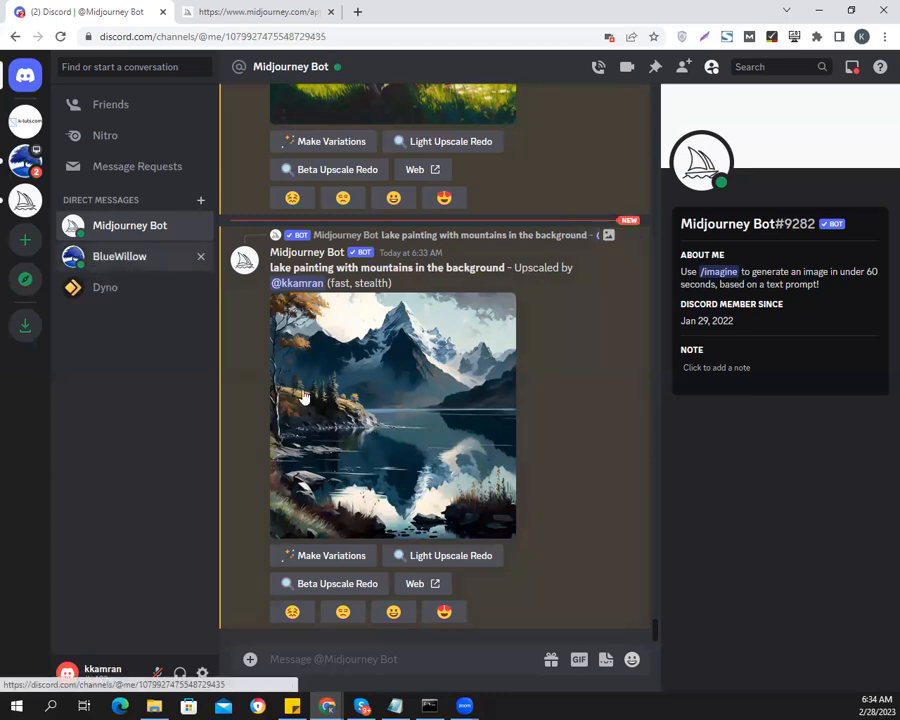